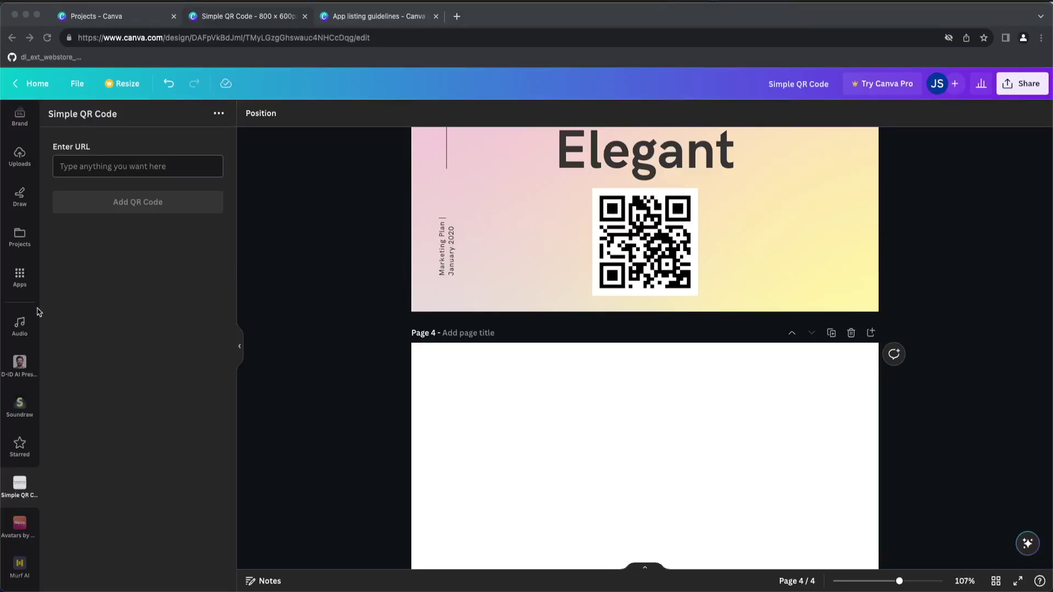
Step: Search the Canva apps for "simple qr code" and open the Simple QR Code app
click(19, 277)
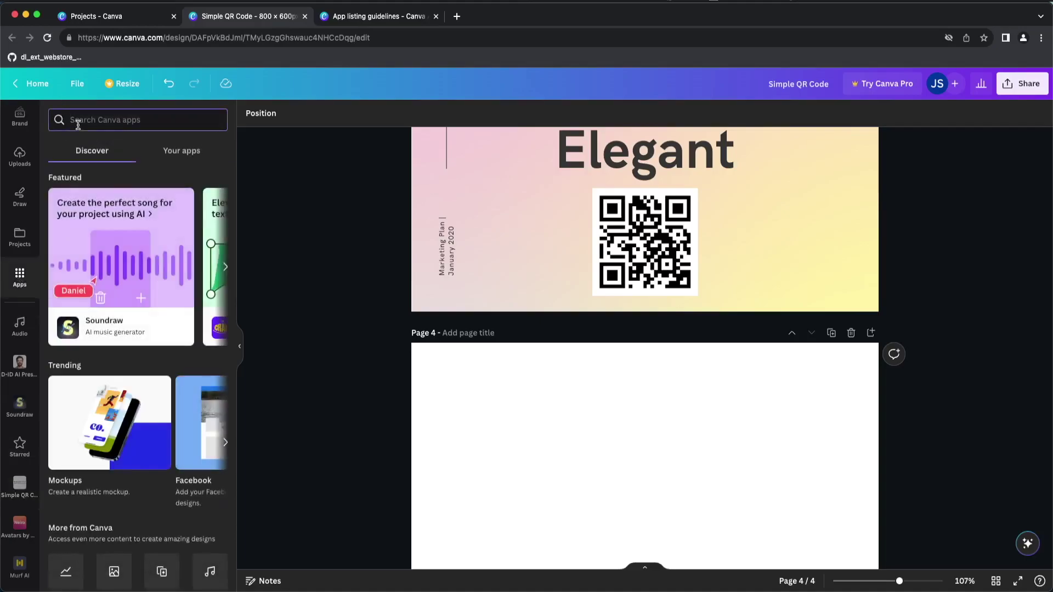
text(simple qr cod)
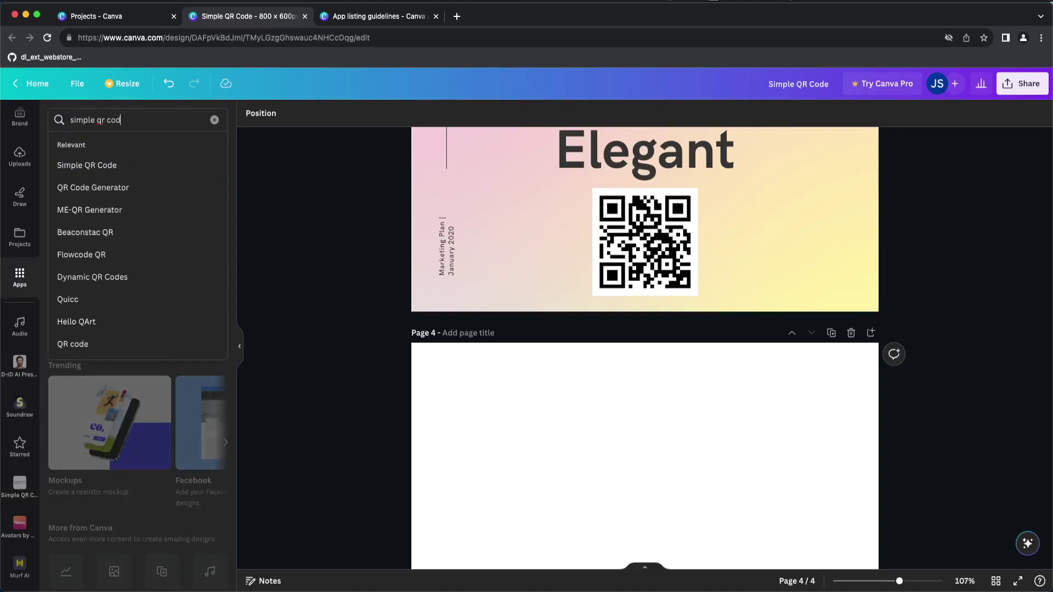
text(e)
key(Return)
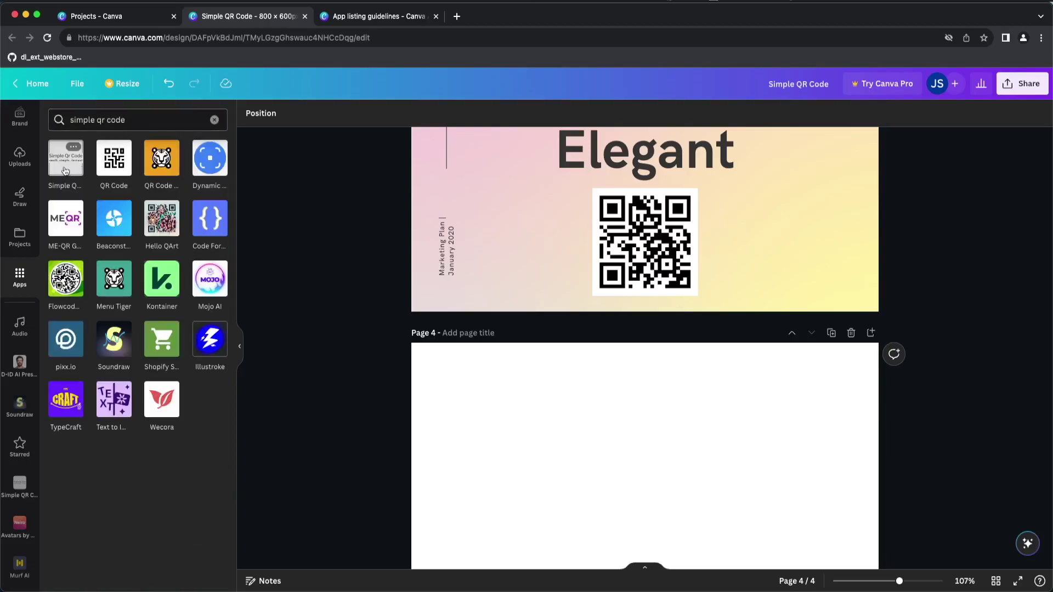
click(65, 165)
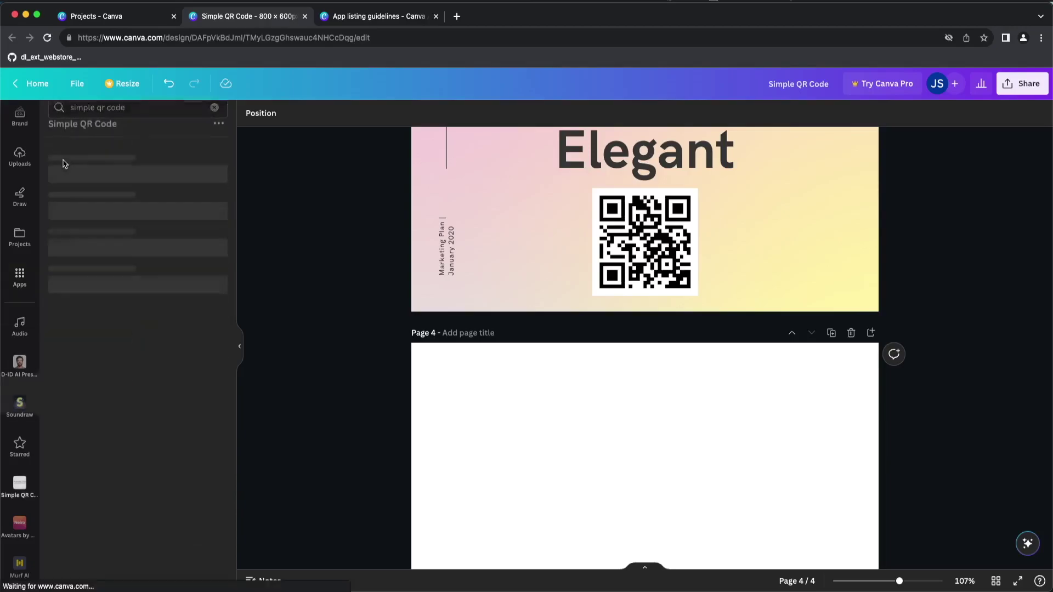
scroll(413, 359, down, 3)
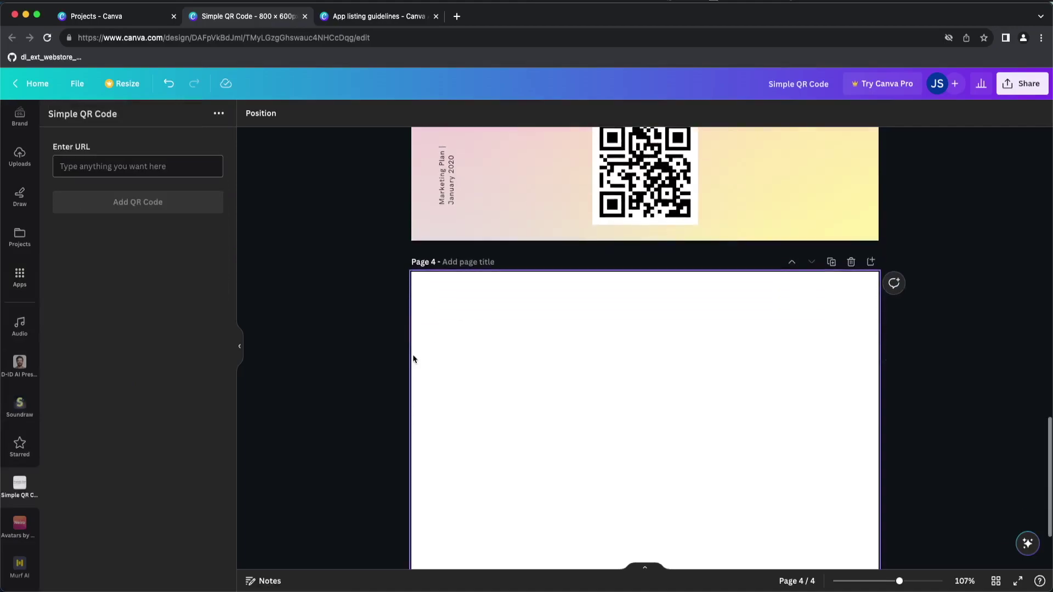
click(74, 164)
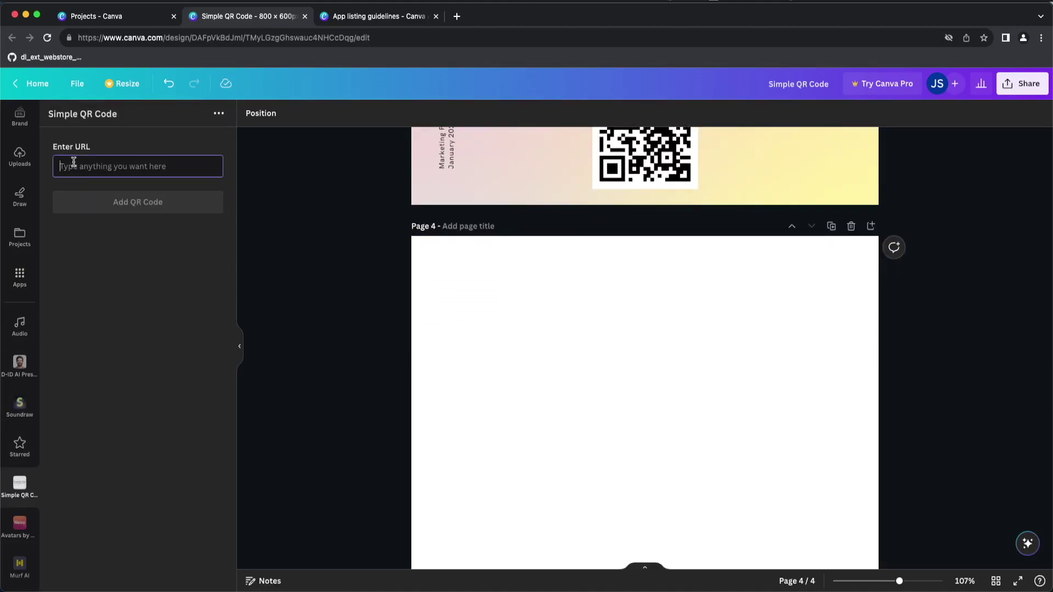
text(http)
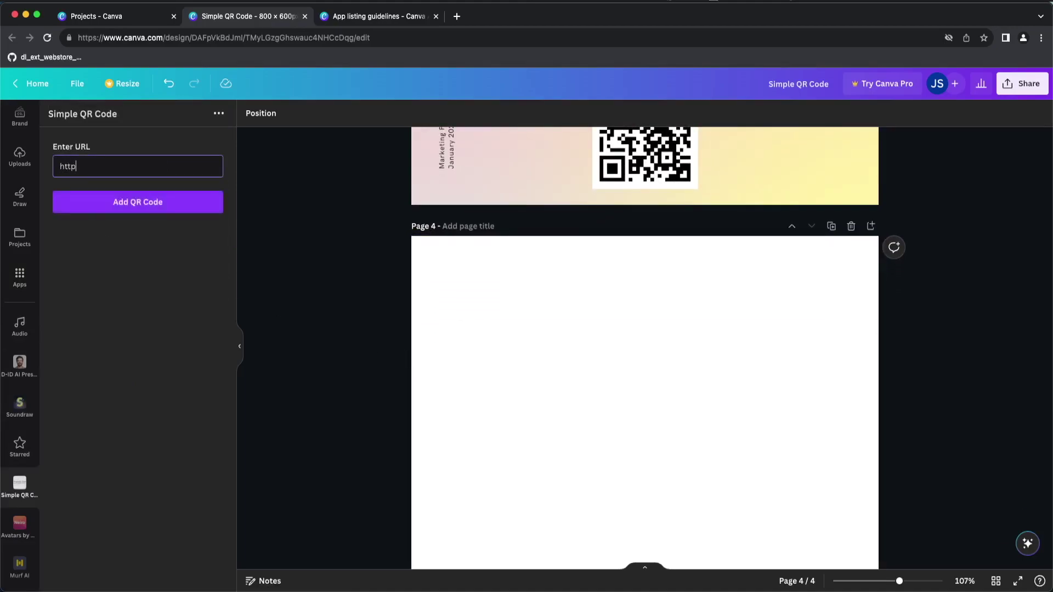
text(s://techtim42.com)
click(112, 211)
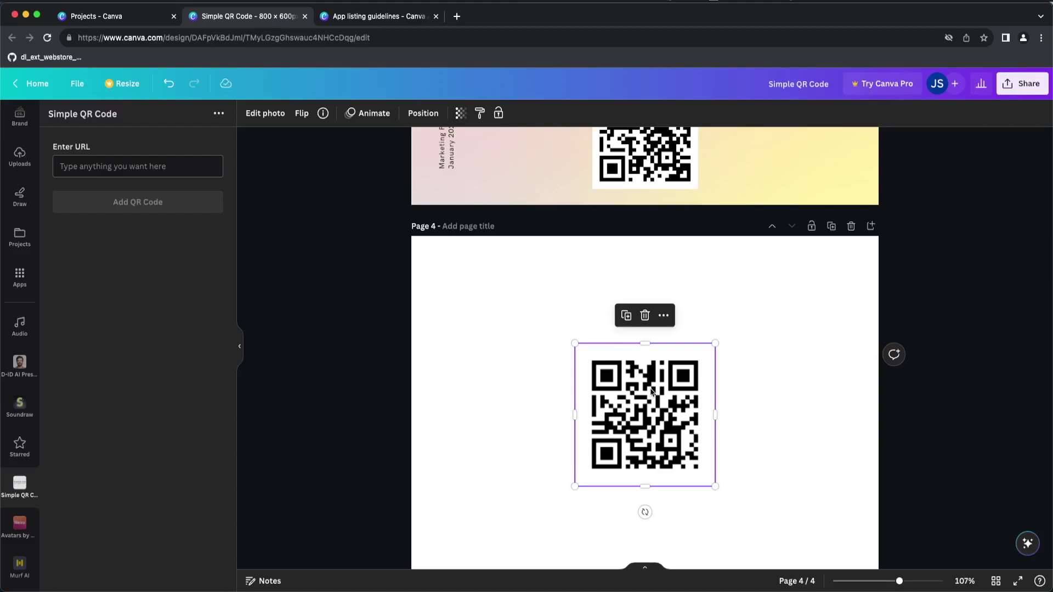
click(645, 316)
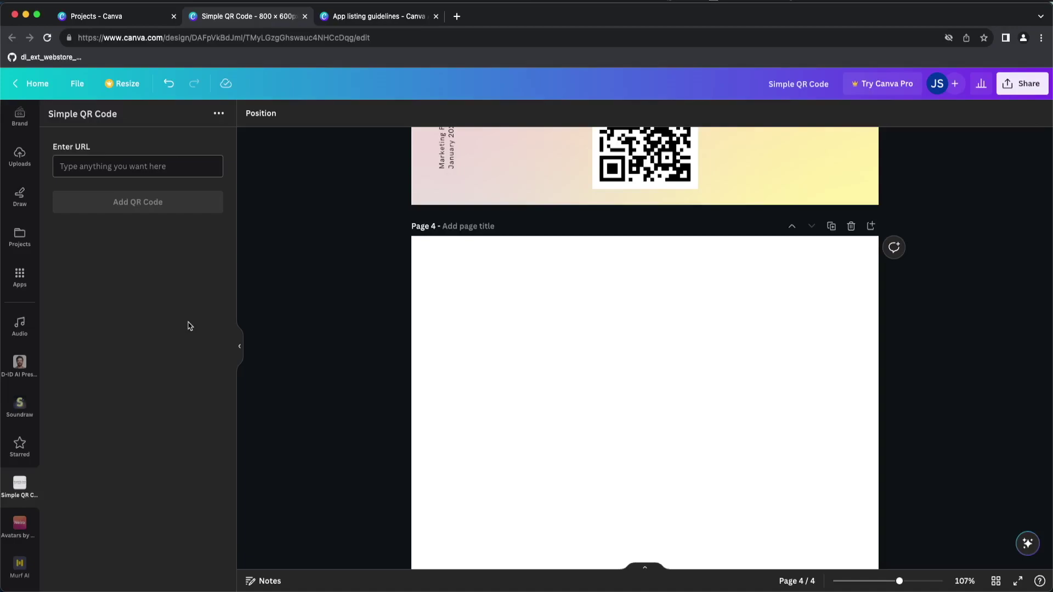
Step: Tile the Canva editor beside the second browser window and read the reviewer's feedback on the icon and hero images
key(ctrl+alt+Left)
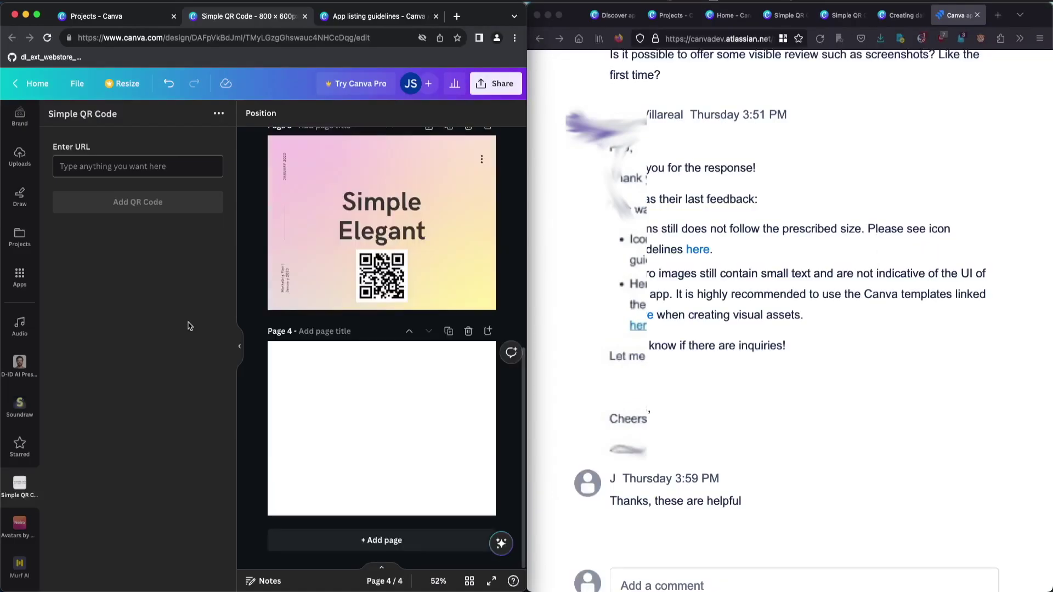
click(663, 240)
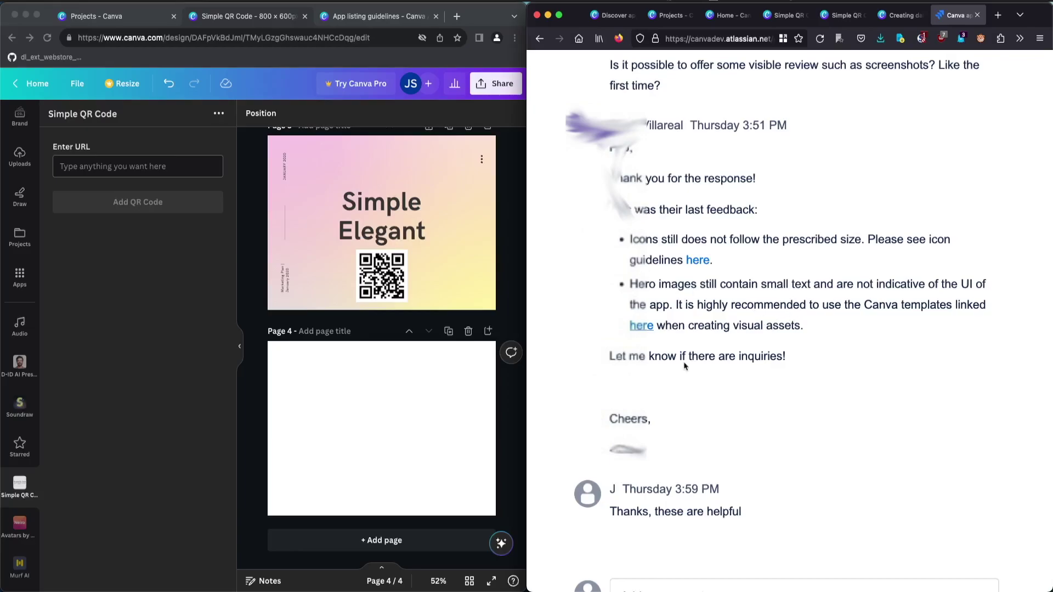
scroll(730, 367, down, 1)
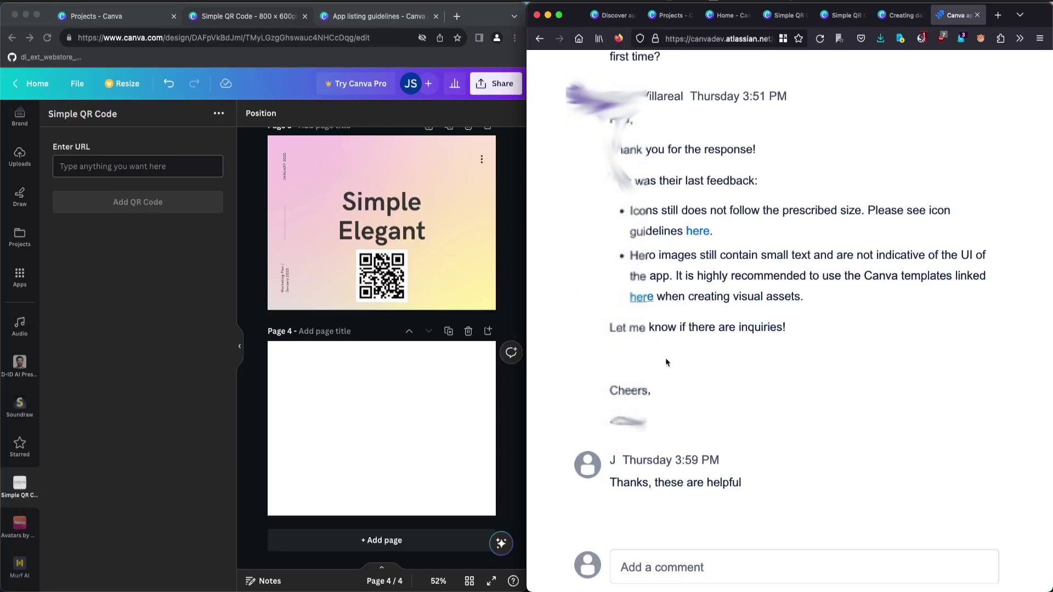
Step: Switch to the rejected Simple QR Code app in the Canva Developers portal and create a new version of it
click(843, 15)
click(786, 15)
click(842, 15)
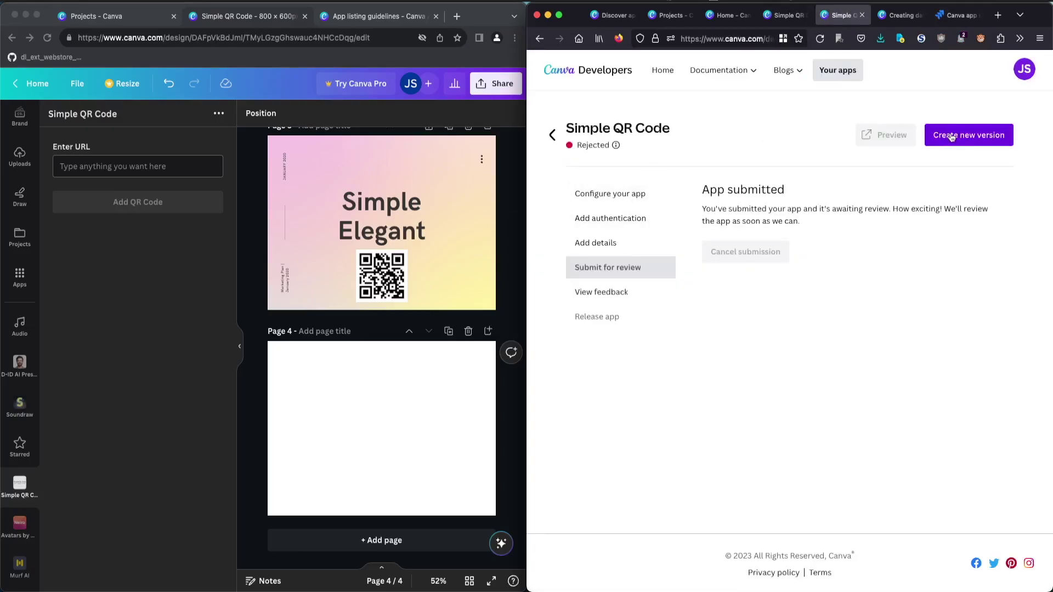
click(952, 137)
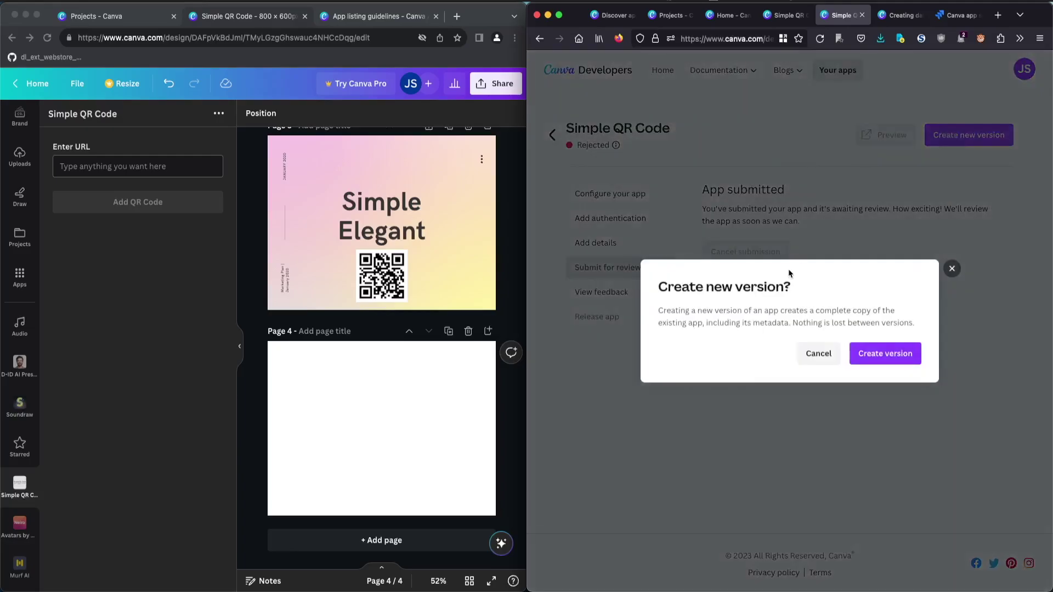
click(884, 356)
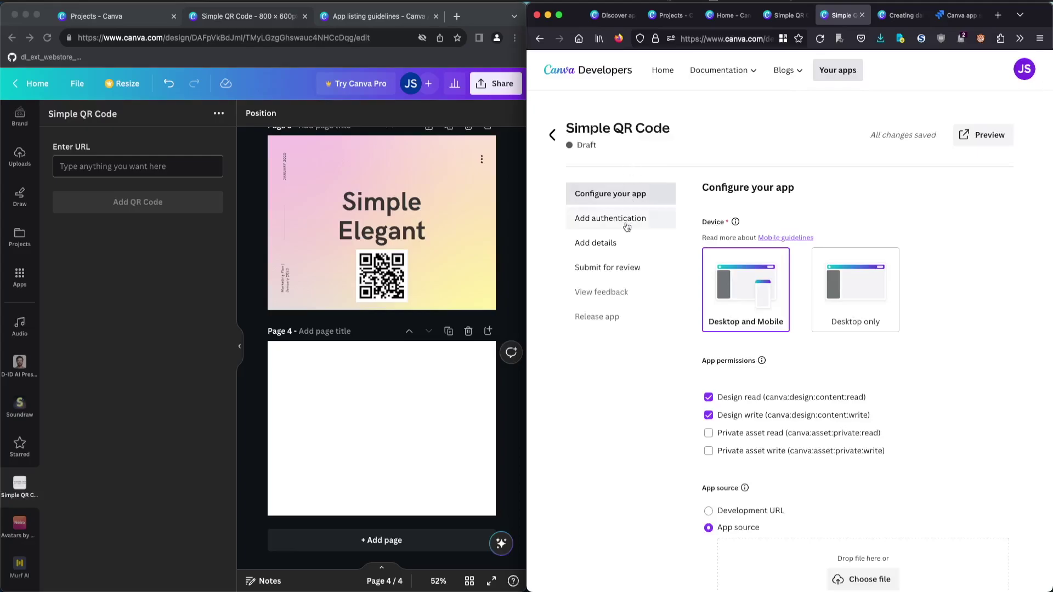
Step: Review the draft's configuration page: device support, app permissions, app source file and data provider setting
scroll(775, 296, down, 5)
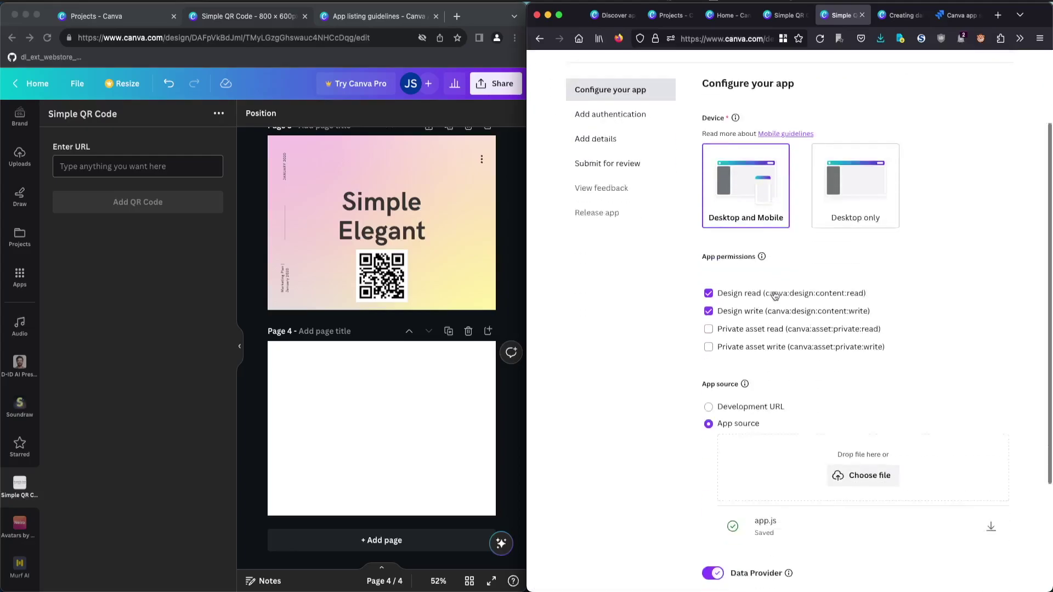
scroll(775, 297, up, 6)
scroll(775, 296, down, 1)
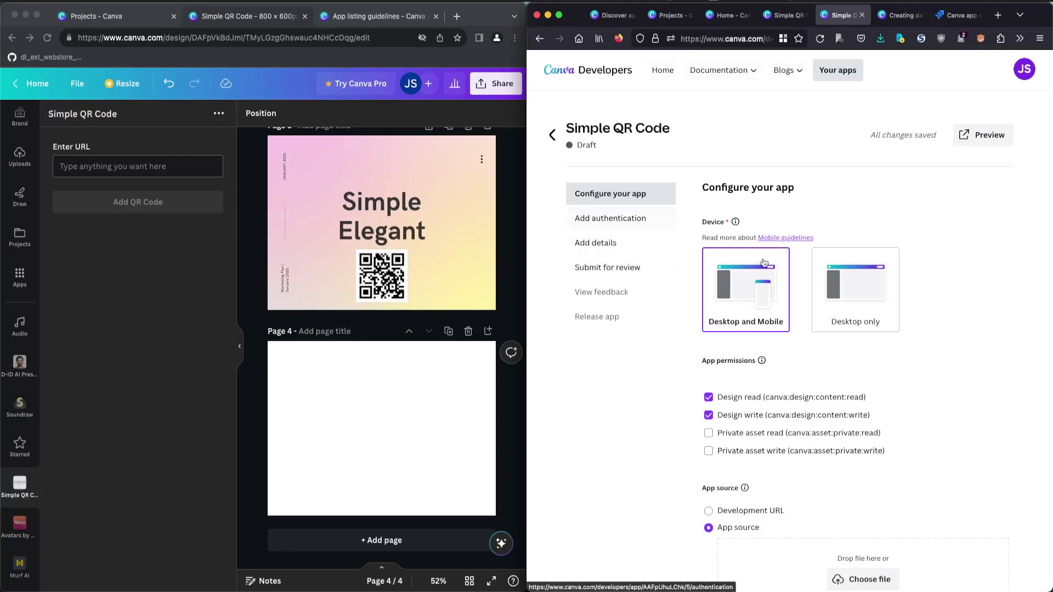
scroll(767, 267, down, 2)
scroll(767, 267, down, 1)
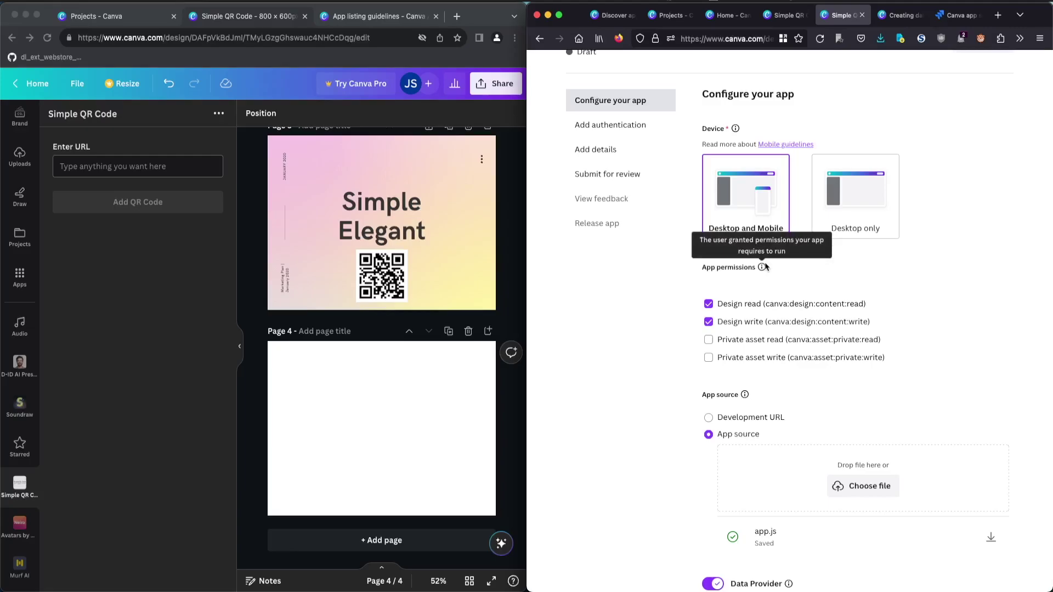
scroll(829, 354, down, 3)
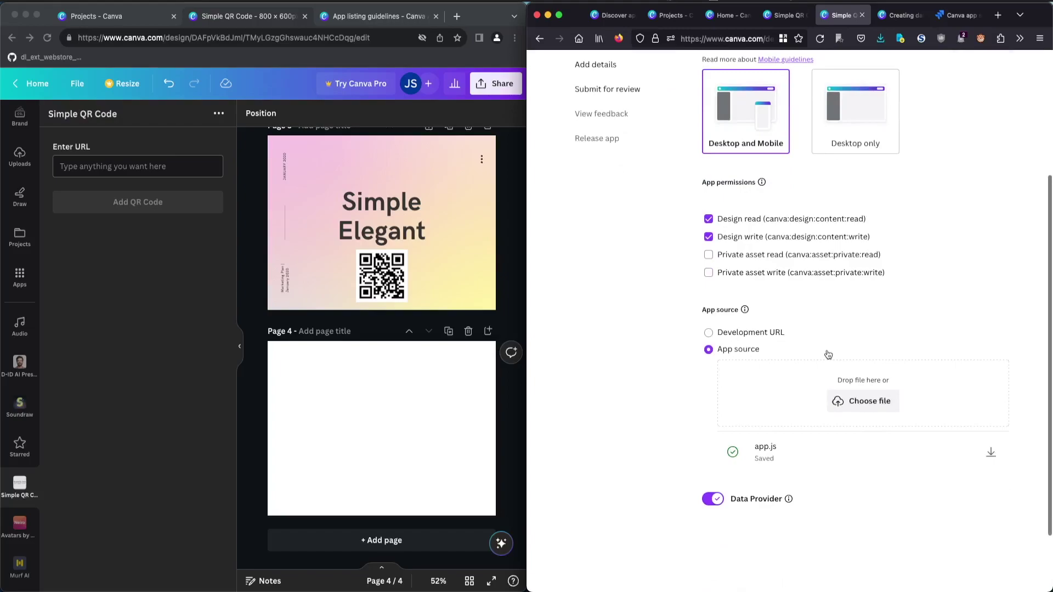
scroll(829, 355, down, 1)
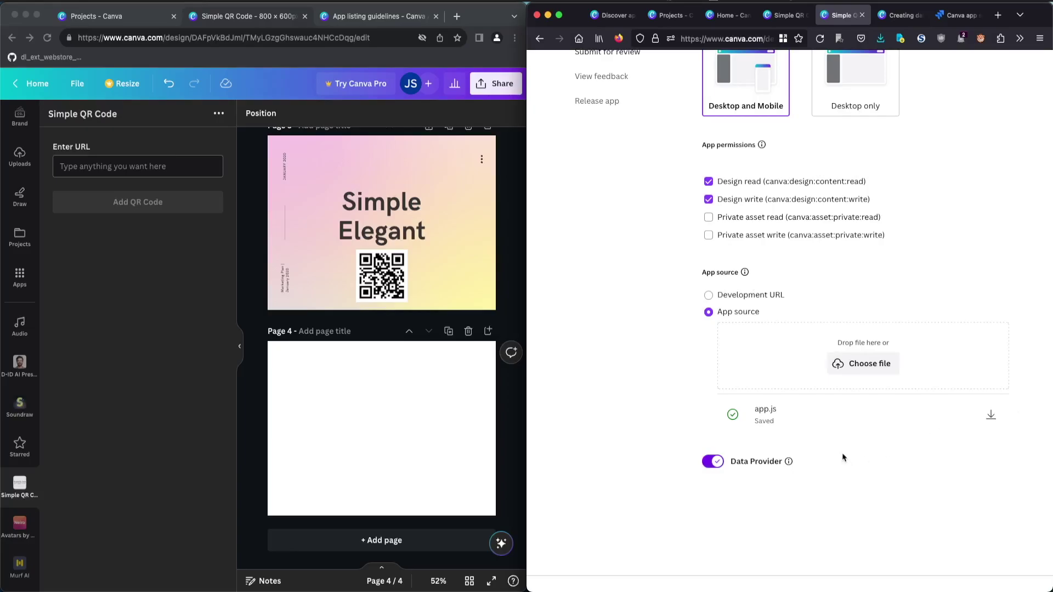
scroll(738, 394, down, 1)
scroll(738, 394, up, 5)
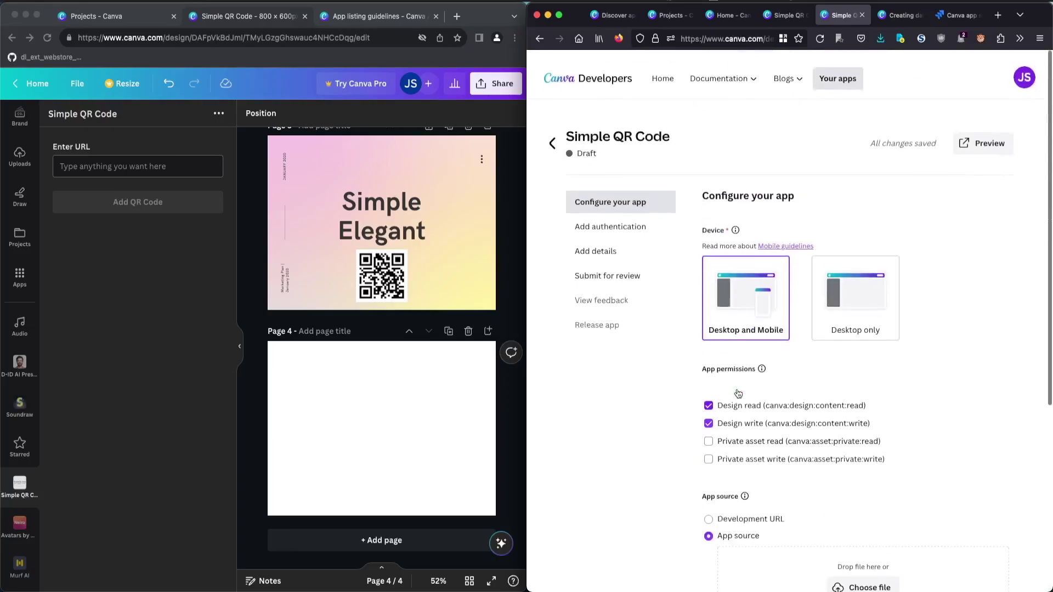
Step: Check the draft's authentication page, then review its listing details and the app icon and featured image assets
click(603, 218)
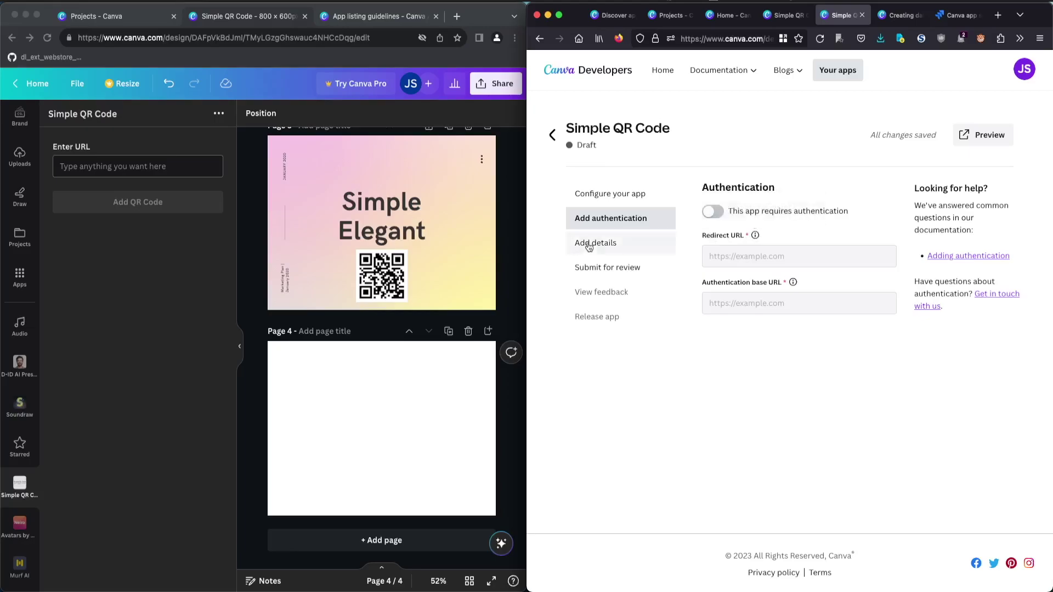
click(589, 245)
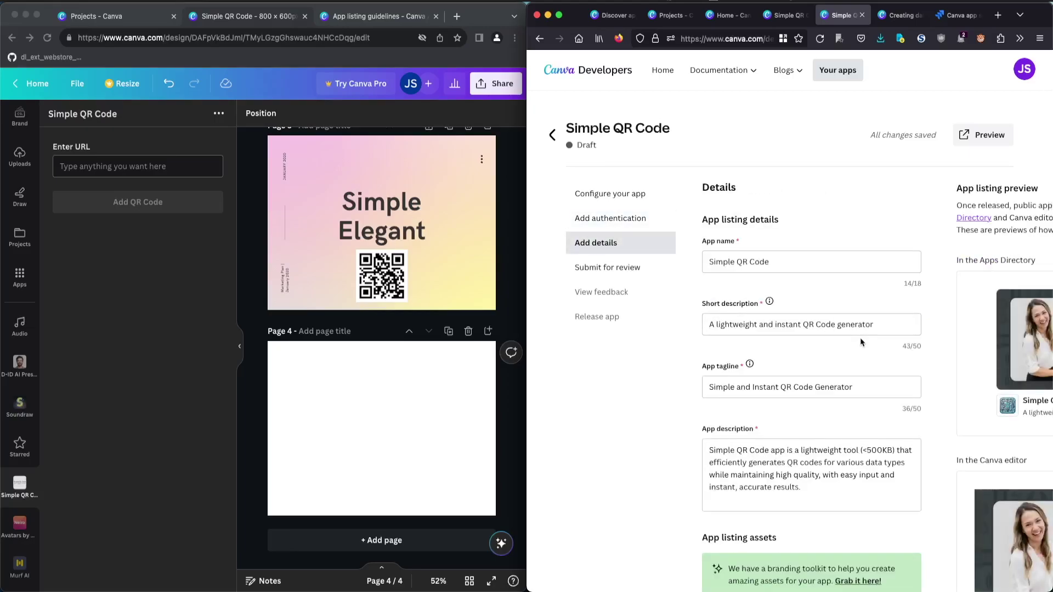
scroll(860, 342, down, 1)
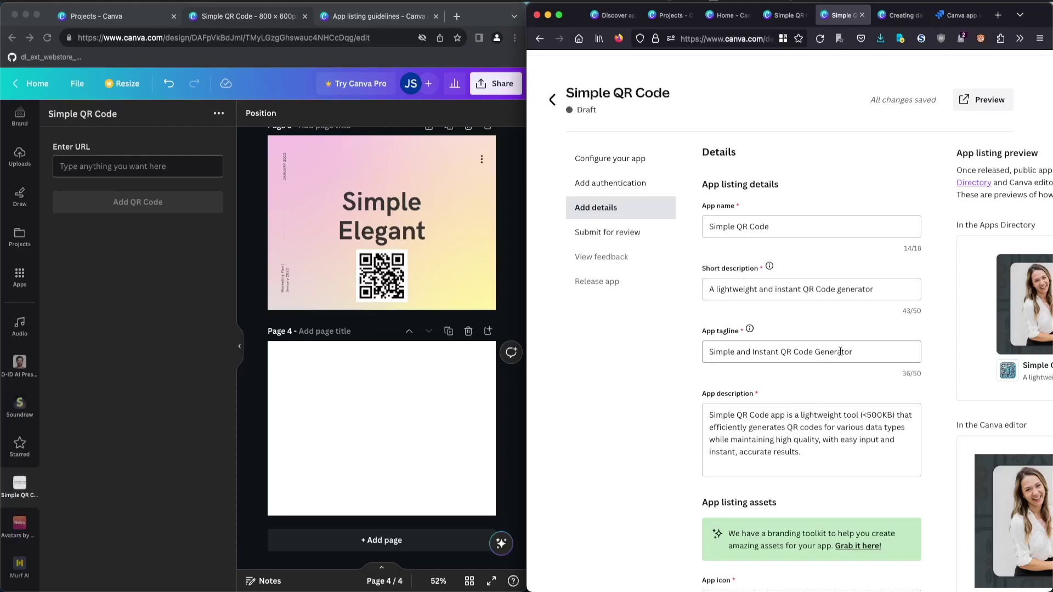
scroll(840, 352, down, 1)
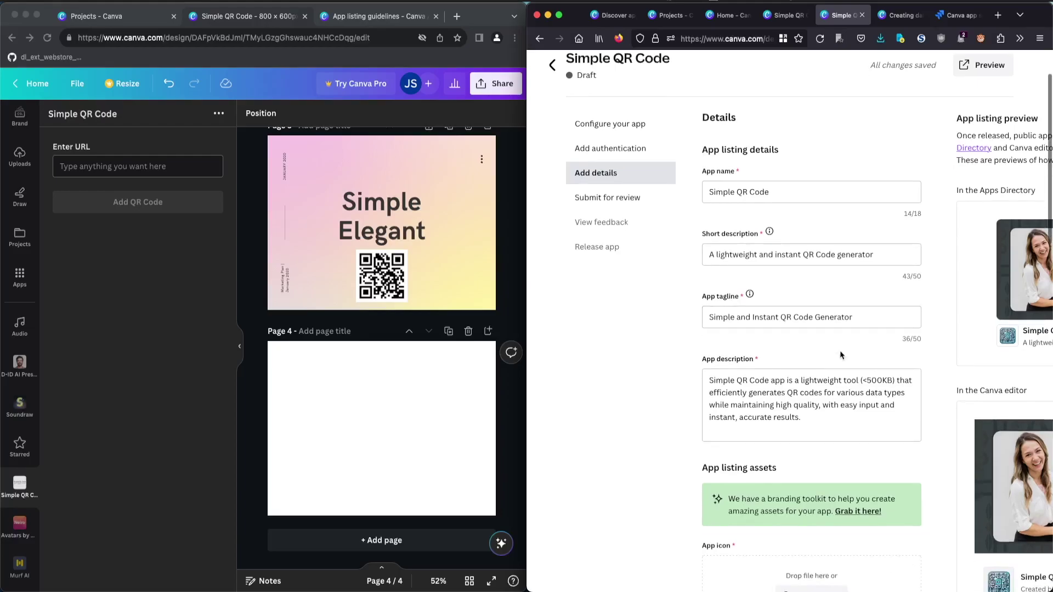
scroll(841, 356, down, 5)
scroll(841, 355, down, 1)
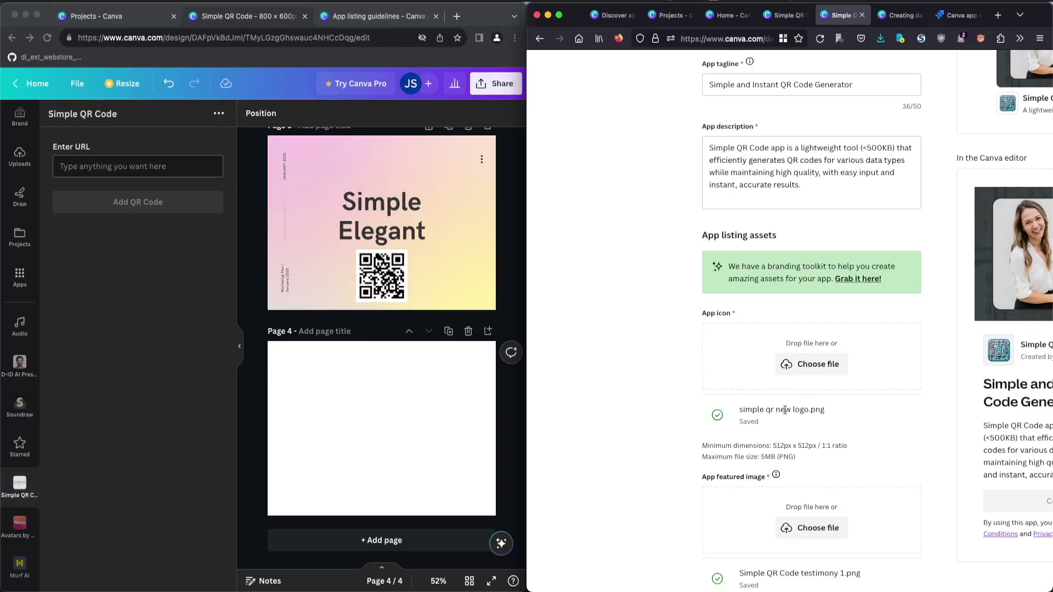
Step: Switch to GIMP and open the recent file simple qr new logo.xcf
key(alt+space)
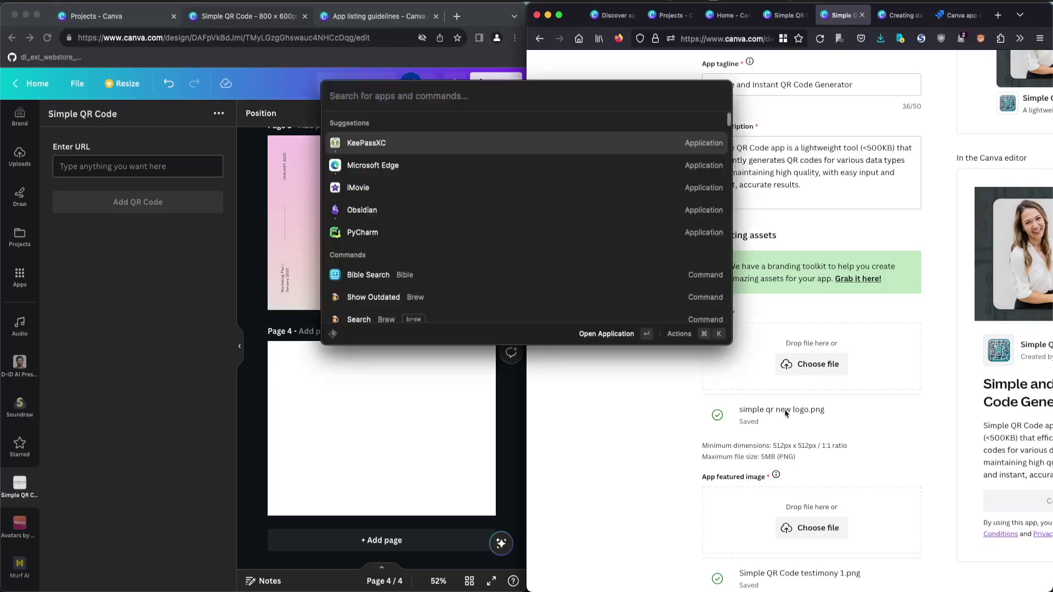
text(gimp)
key(Return)
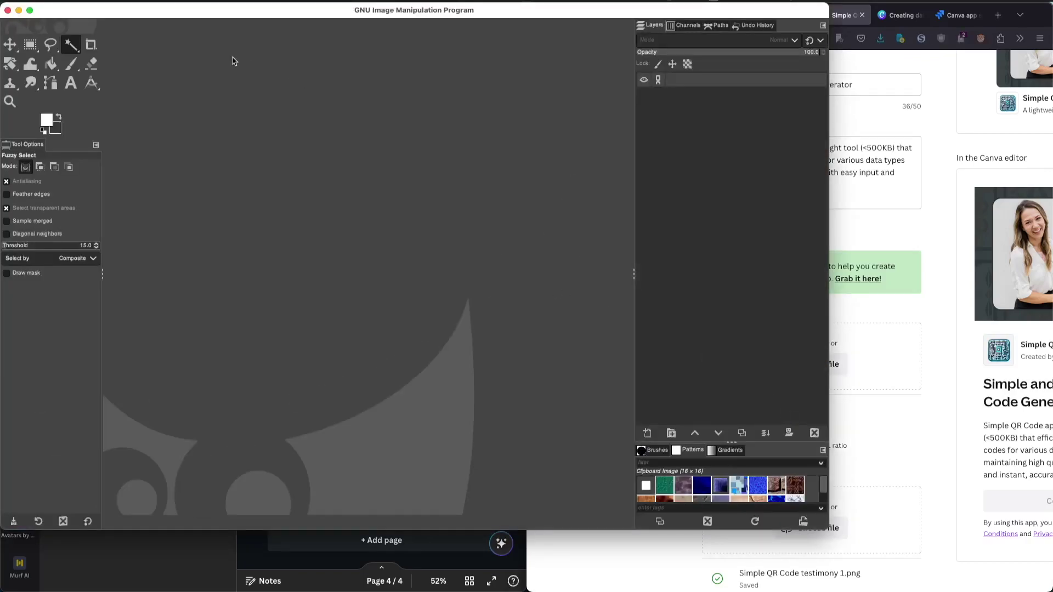
click(64, 2)
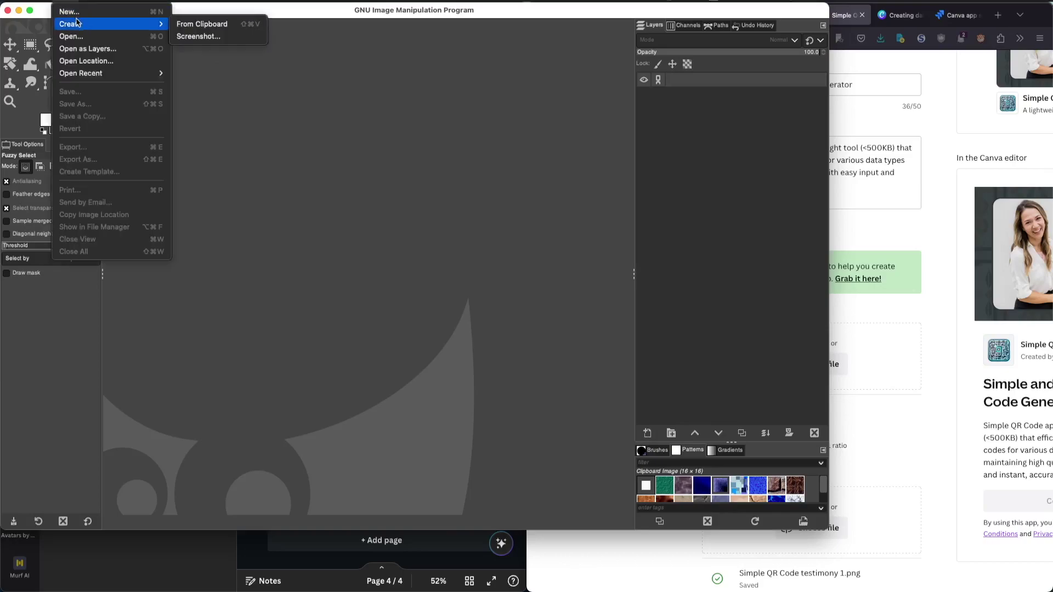
mouse_move(88, 74)
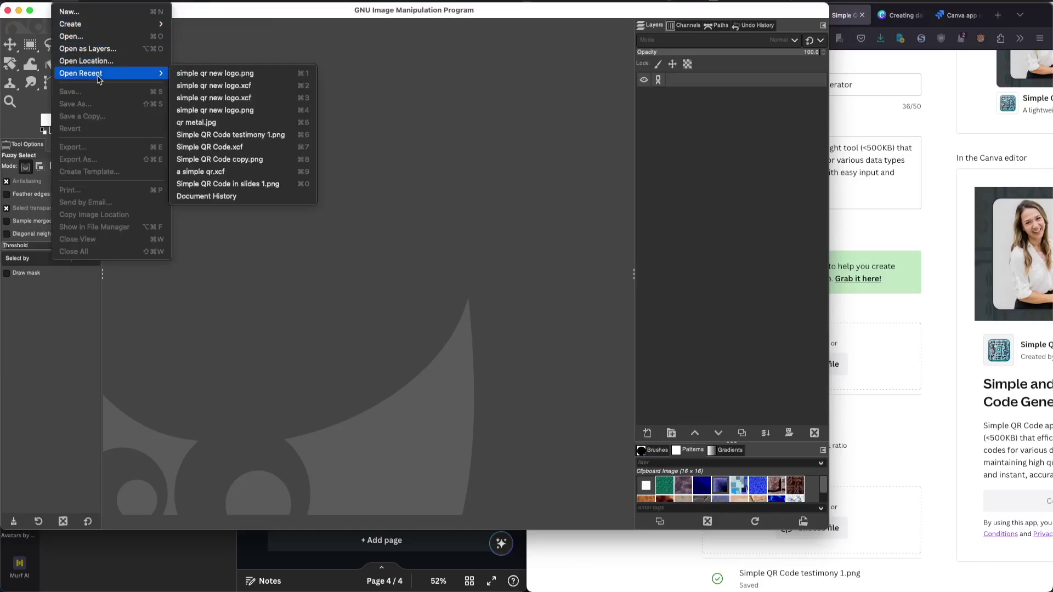
click(190, 88)
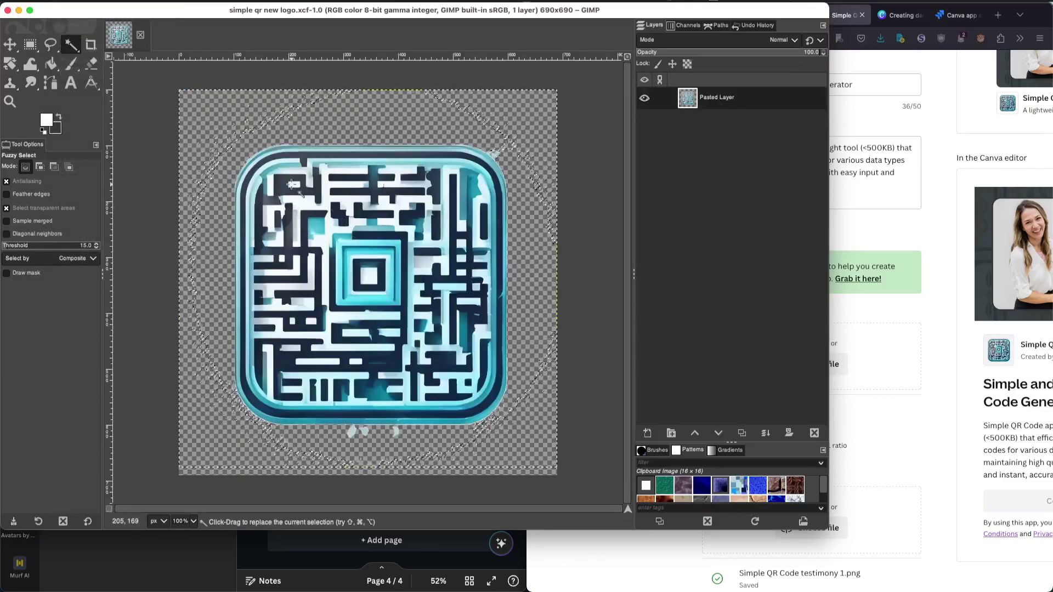
click(68, 2)
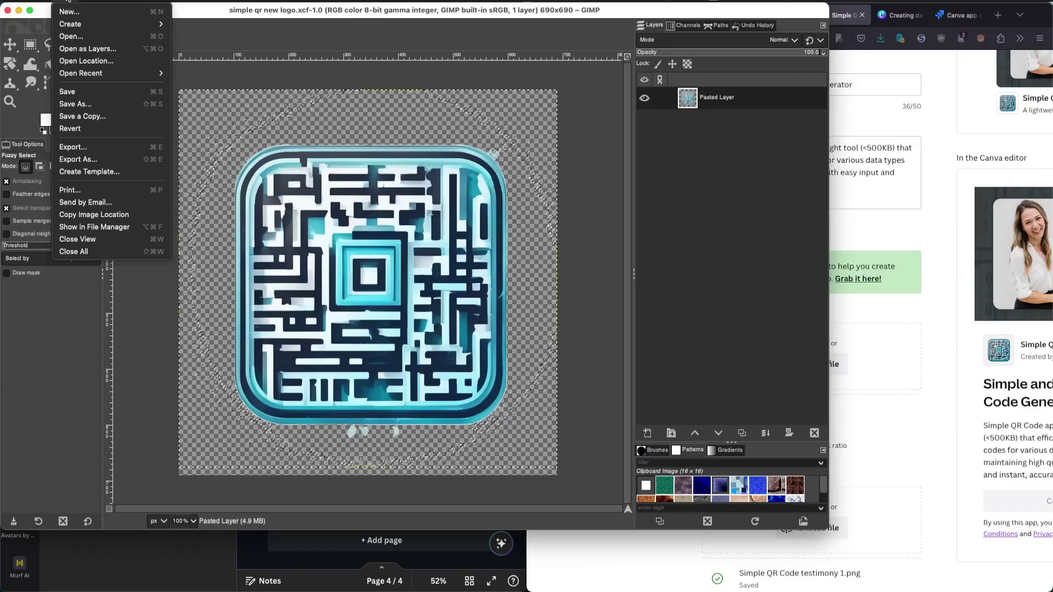
click(101, 149)
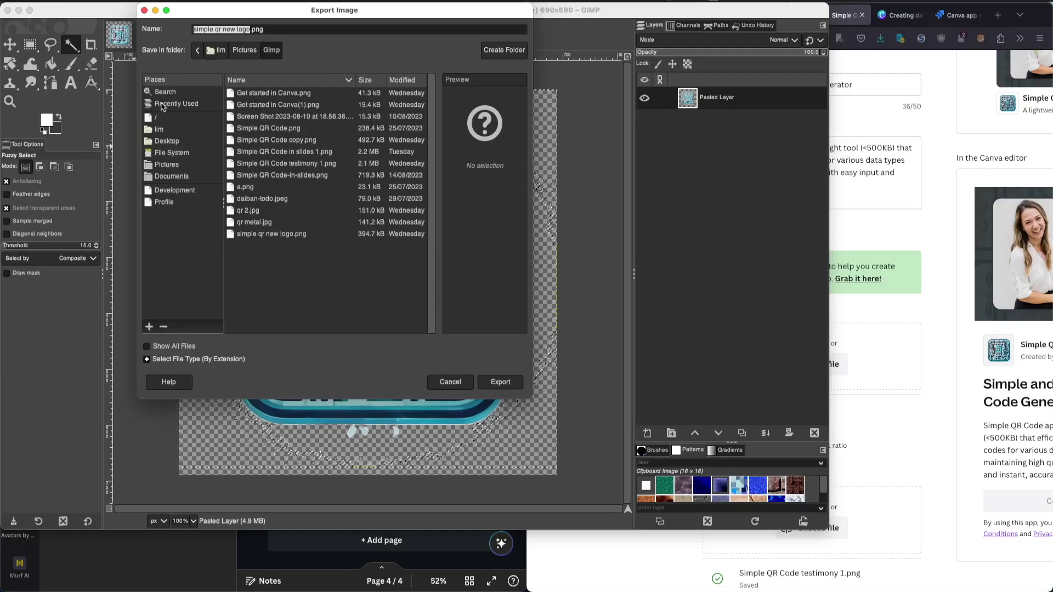
click(180, 155)
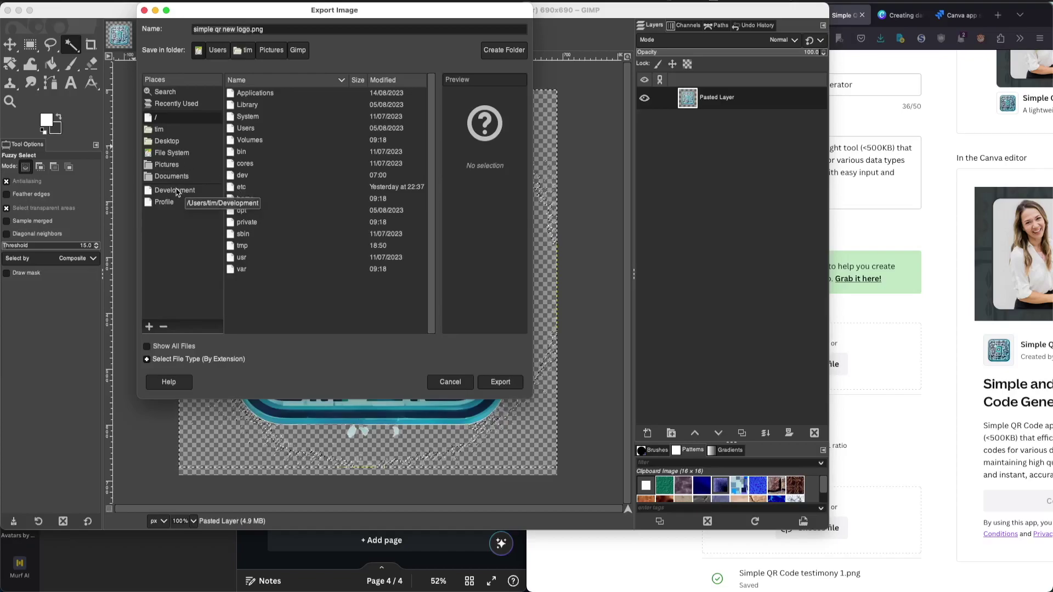
click(441, 382)
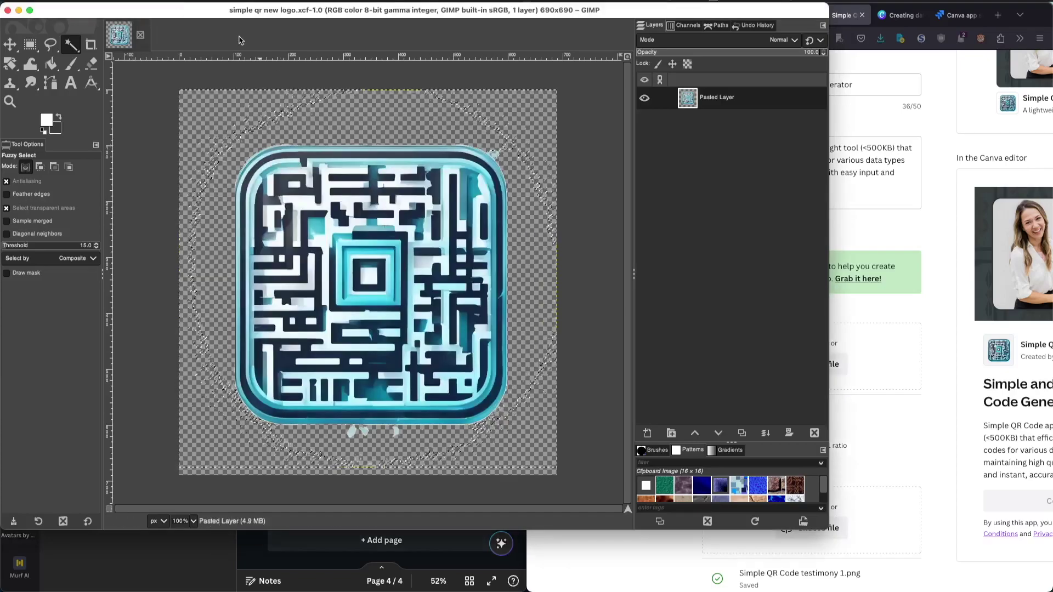
Step: Resize the logo image's canvas to 512 × 512 px with the existing artwork centered
click(177, 1)
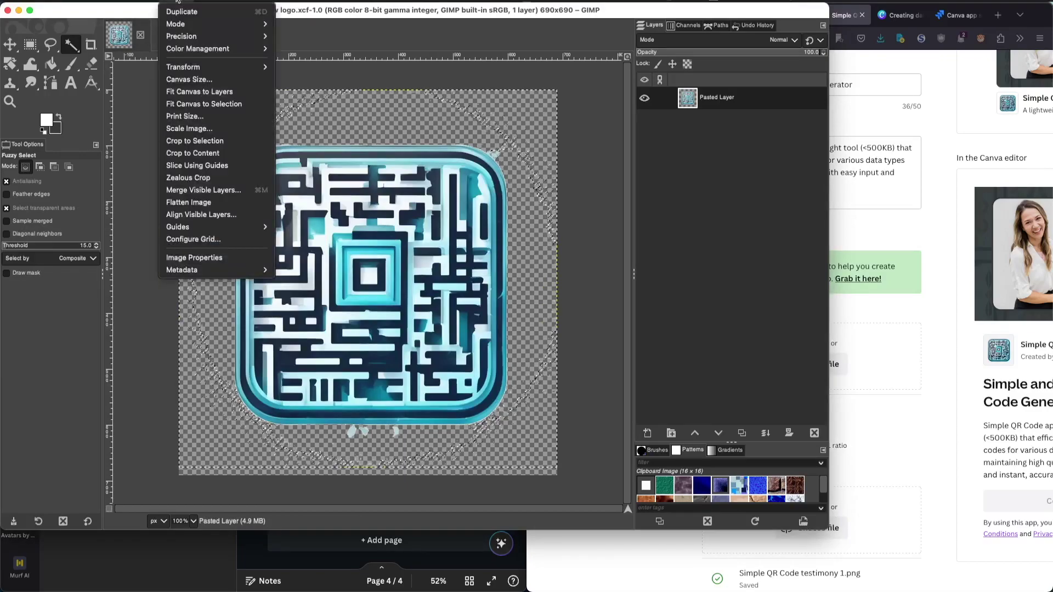
click(186, 79)
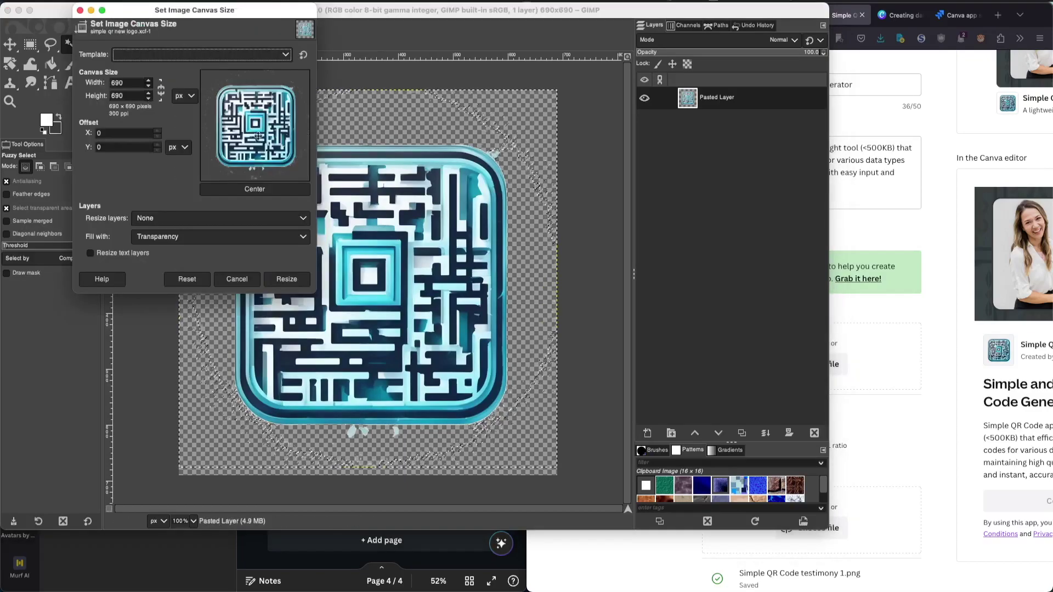
double_click(122, 83)
text(512)
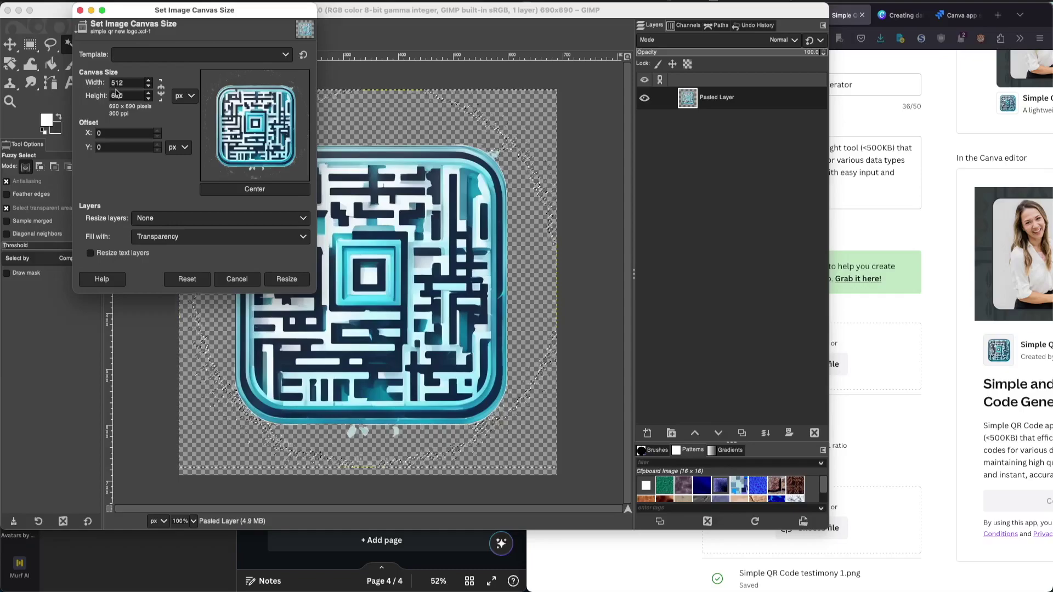
click(118, 96)
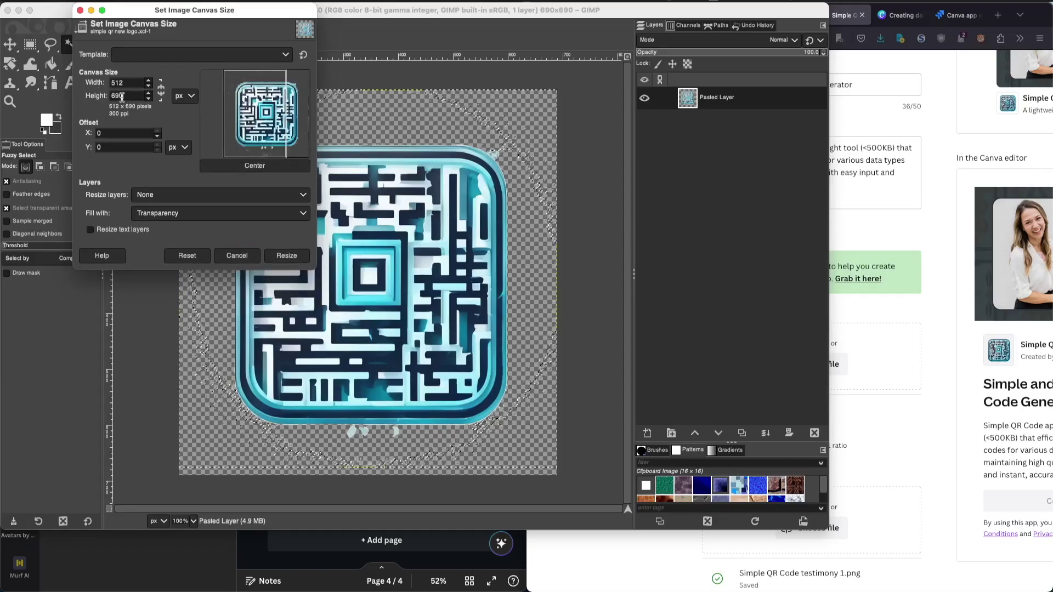
click(161, 94)
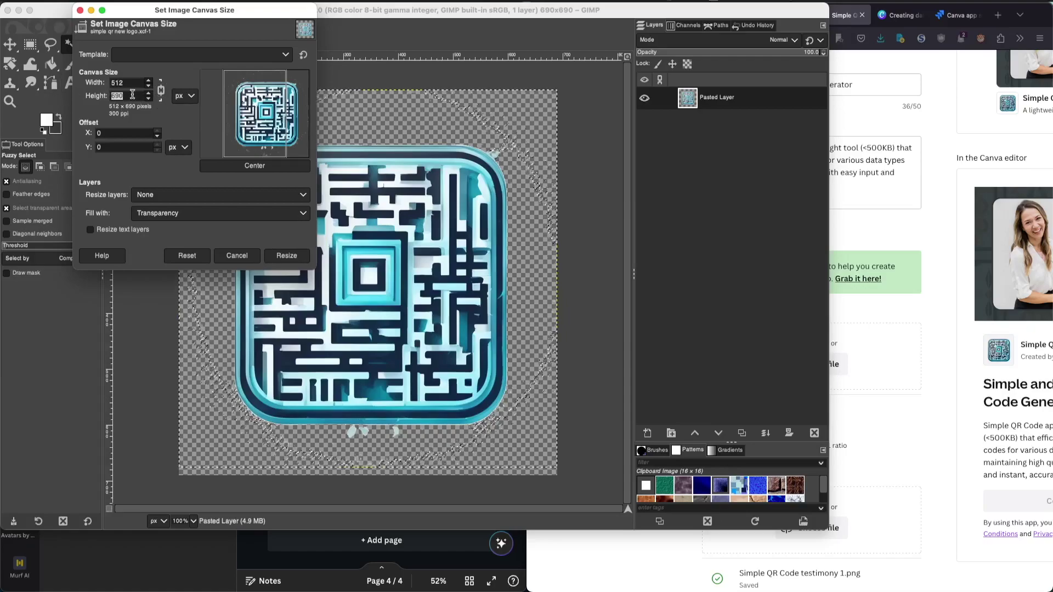
key(shift+Tab)
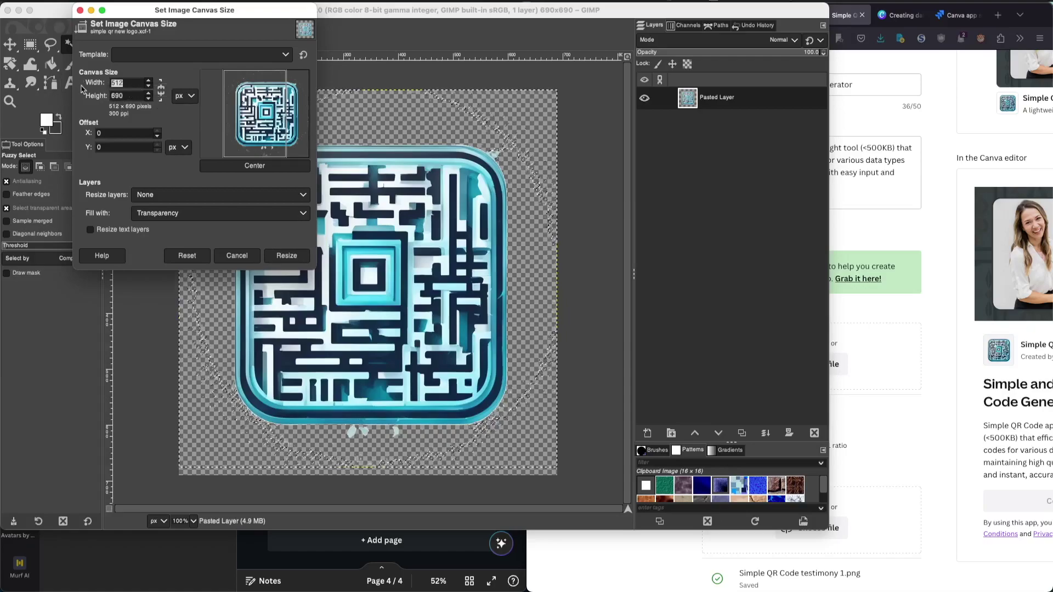
key(Tab)
text(512)
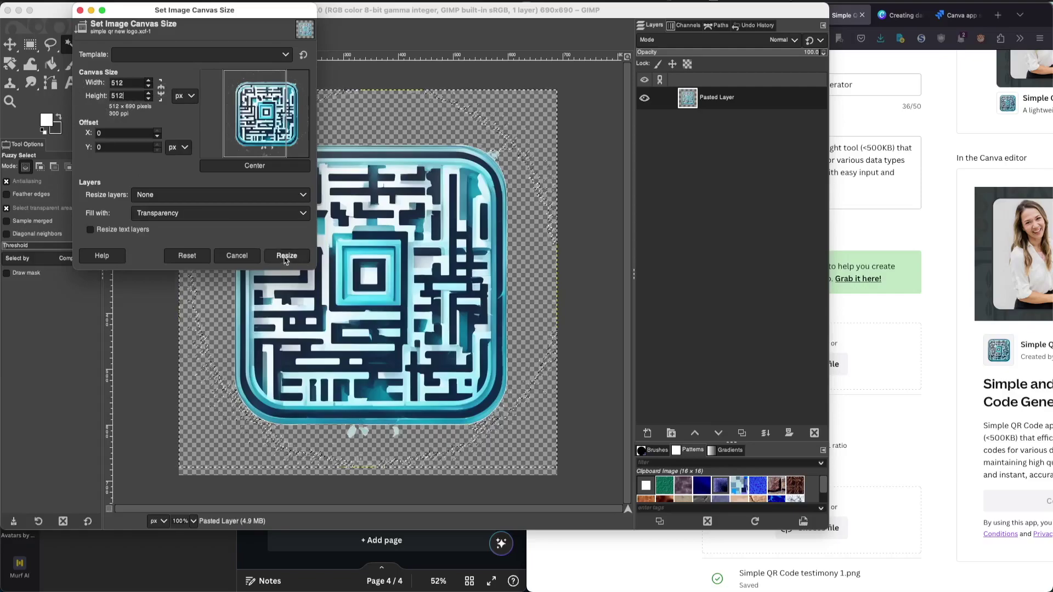
key(Tab)
click(249, 189)
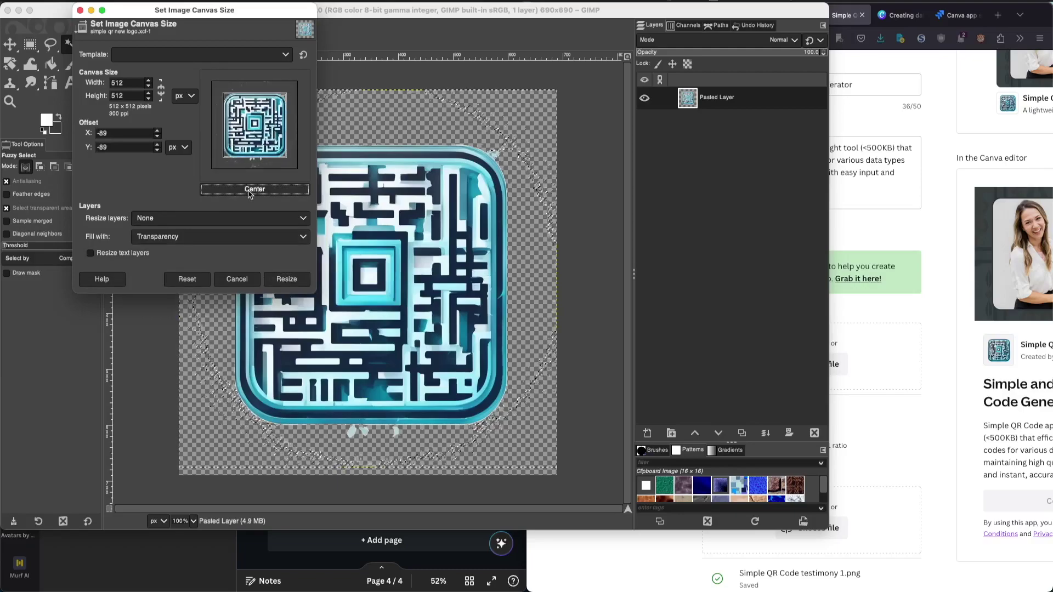
click(286, 279)
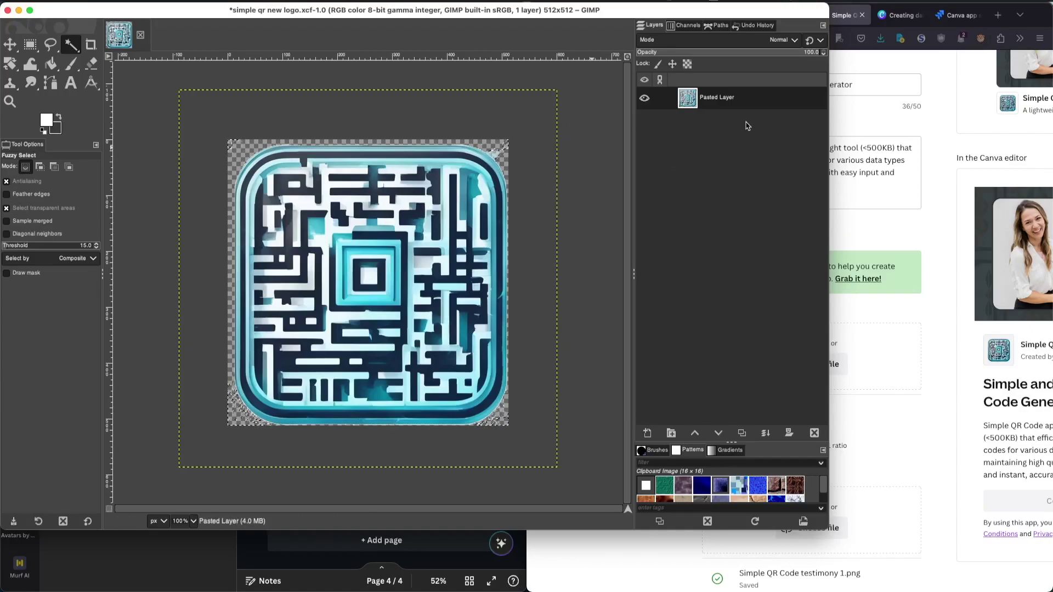
Step: Nudge the logo layer about 6 px left and 3 px up with the Move tool, and save the image
click(9, 45)
drag(319, 199, 316, 198)
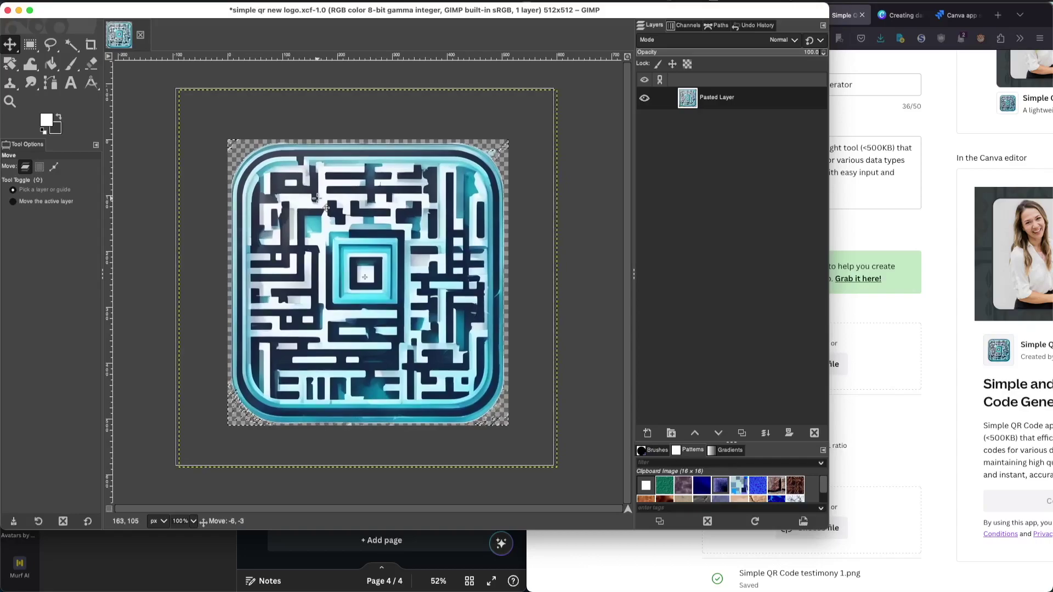
drag(317, 197, 317, 198)
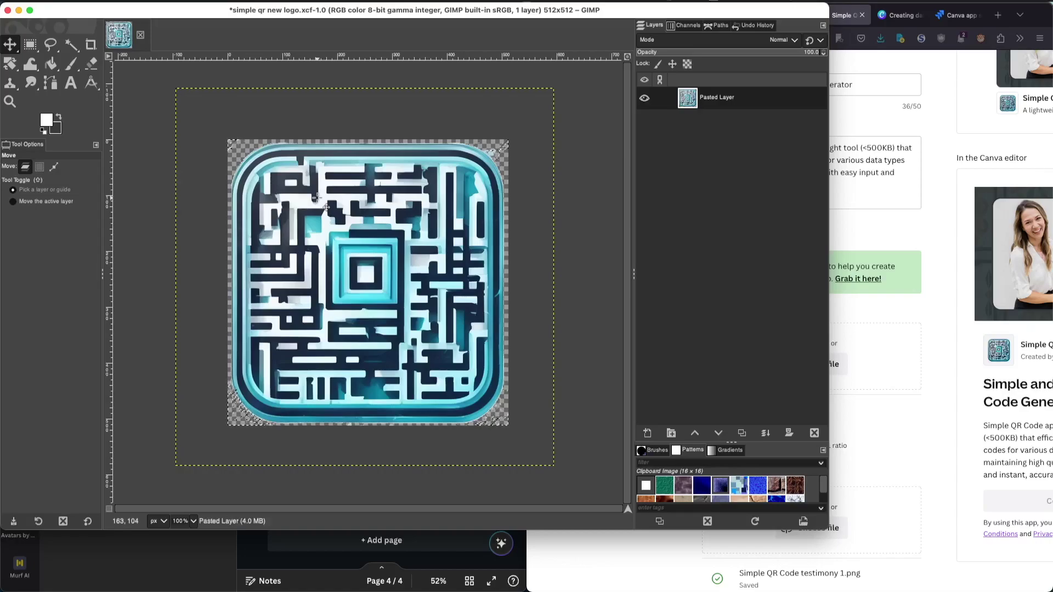
key(super+s)
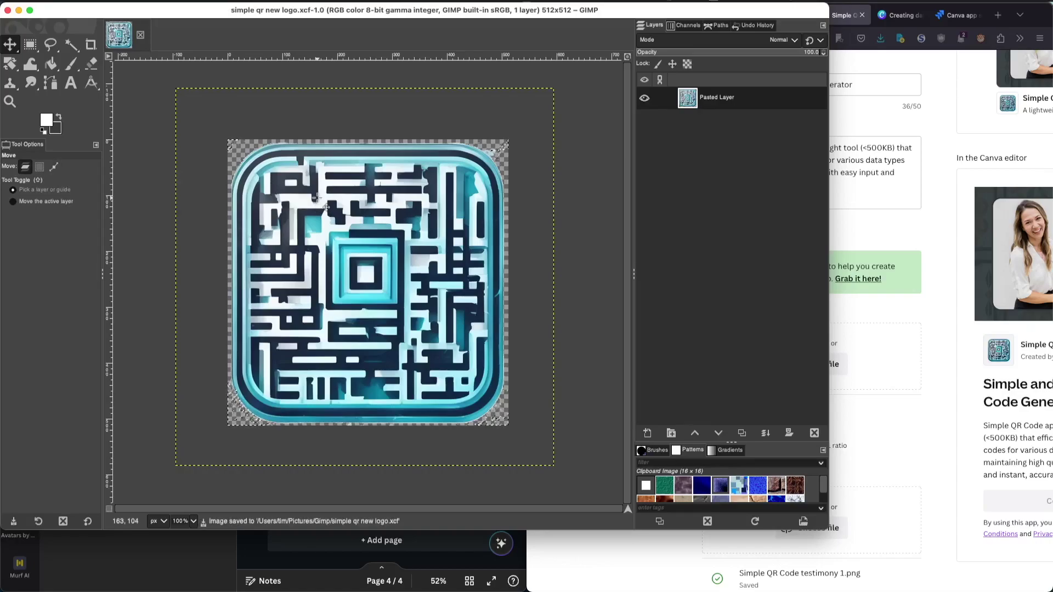
Step: Export the logo as simple qr new logo-512.png to the Gimp folder using the default PNG options
click(74, 6)
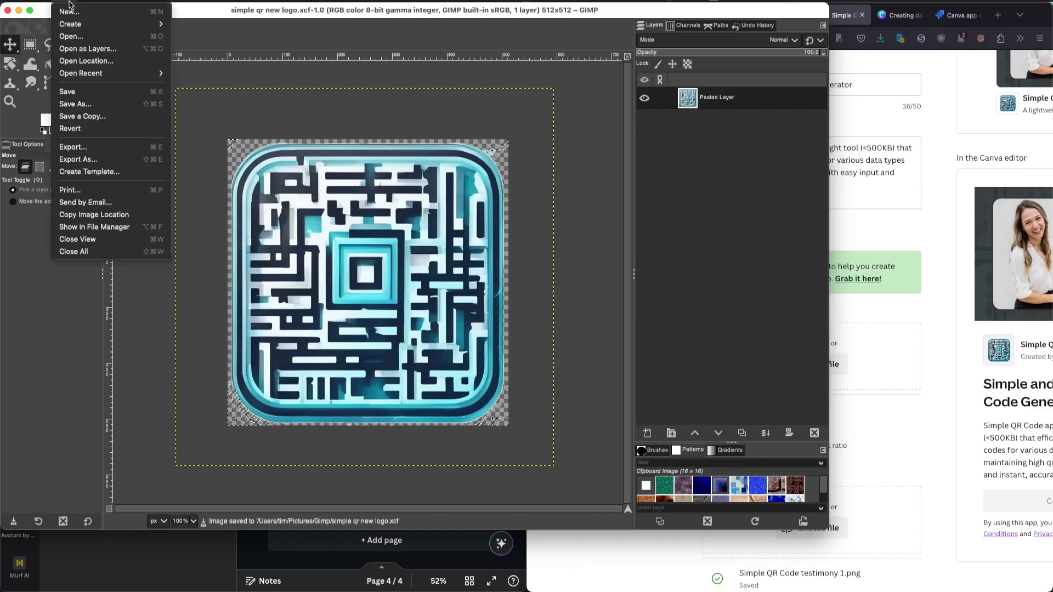
click(101, 158)
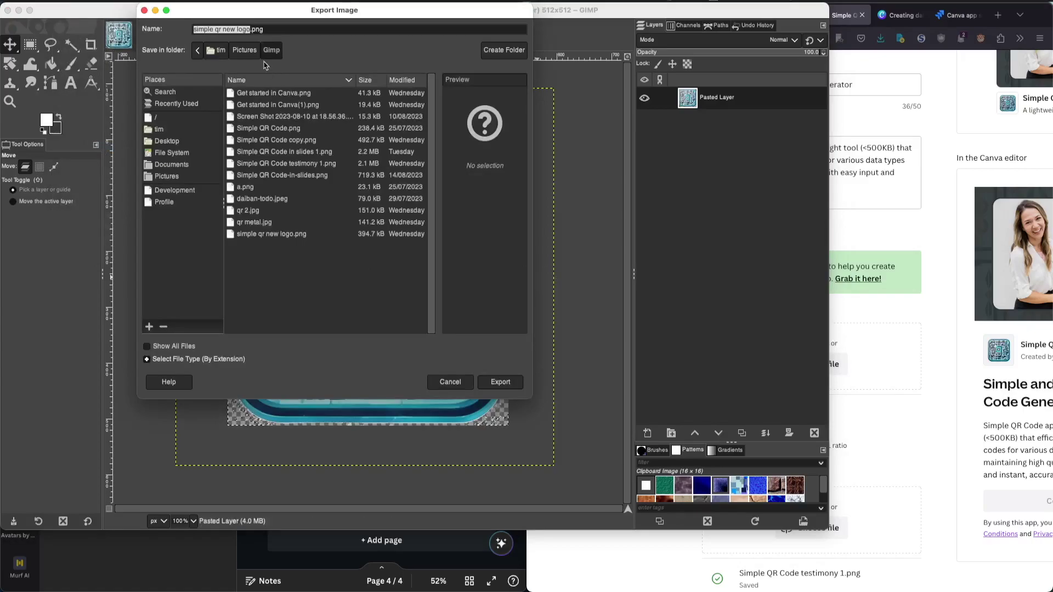
click(250, 30)
text(-512)
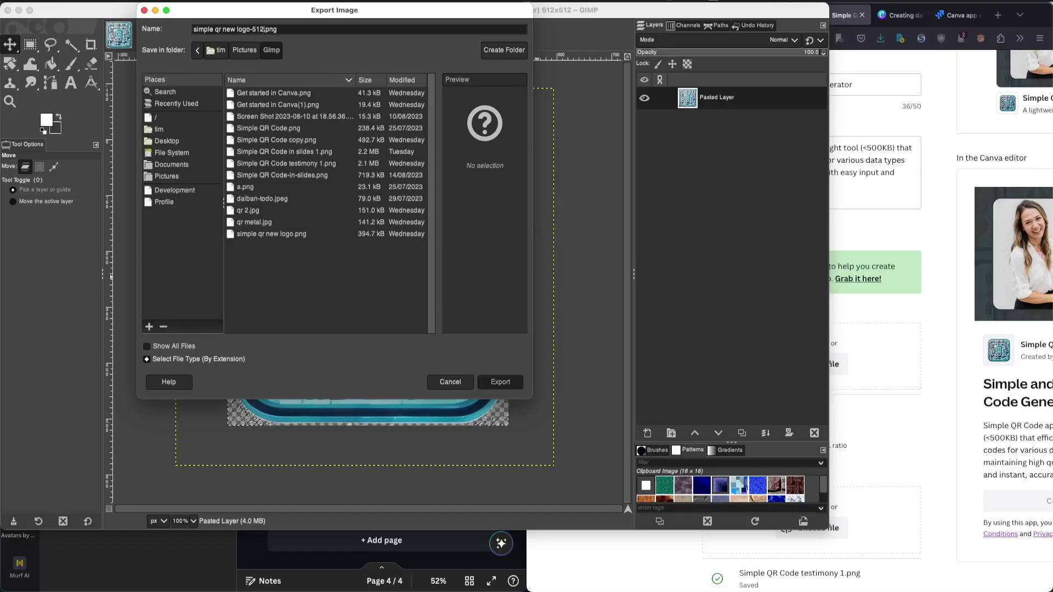
key(Return)
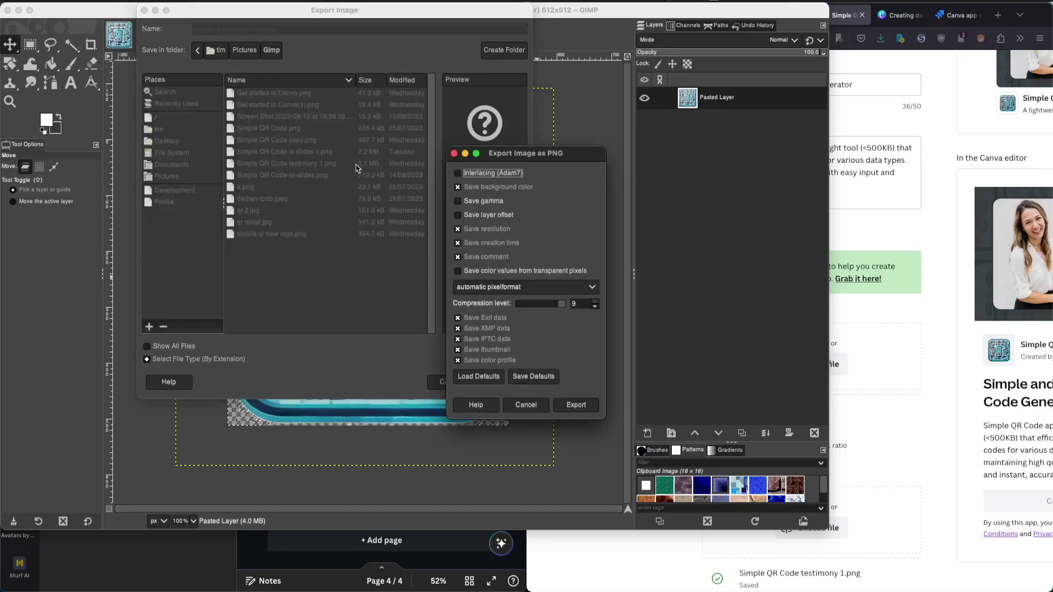
click(576, 405)
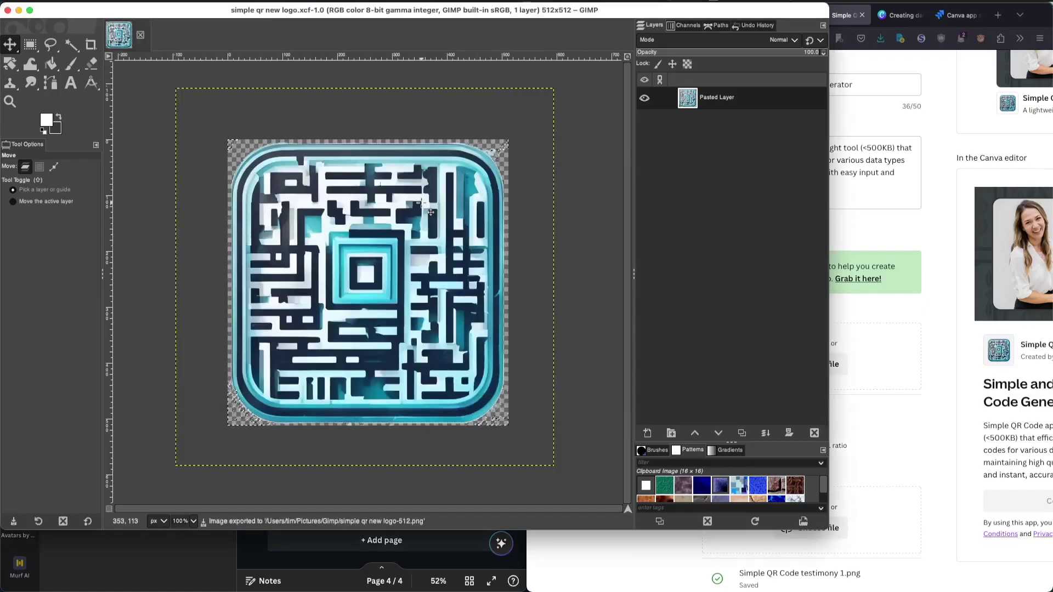
Step: Switch to Finder, upload simple qr new logo-512.png as the app icon in the Canva listing, and close the Gimp folder window
click(19, 10)
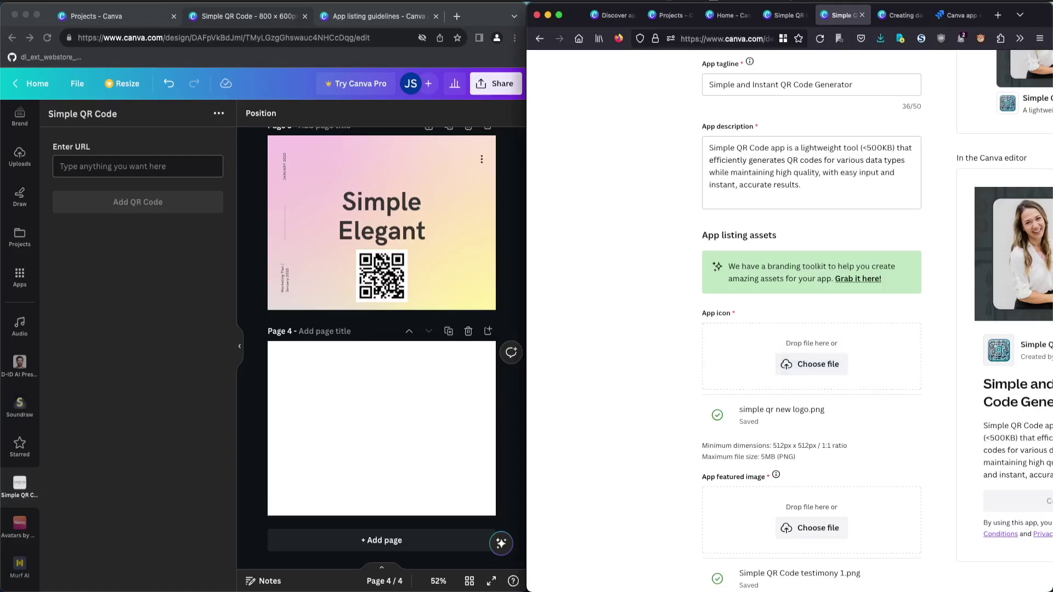
key(super+Tab)
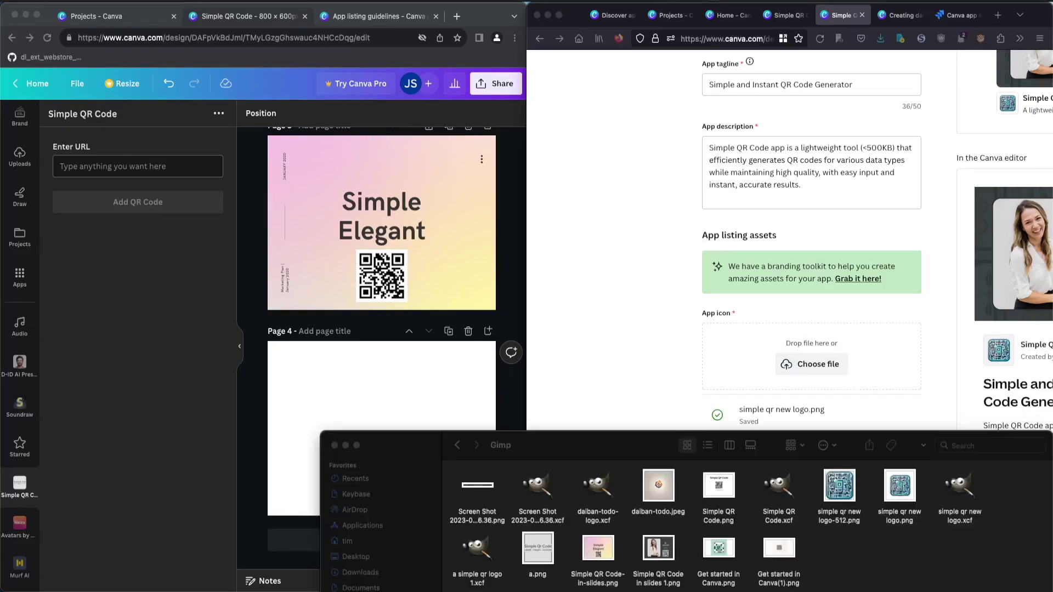
click(843, 496)
drag(837, 492, 823, 366)
click(671, 374)
scroll(903, 414, down, 1)
scroll(902, 415, down, 1)
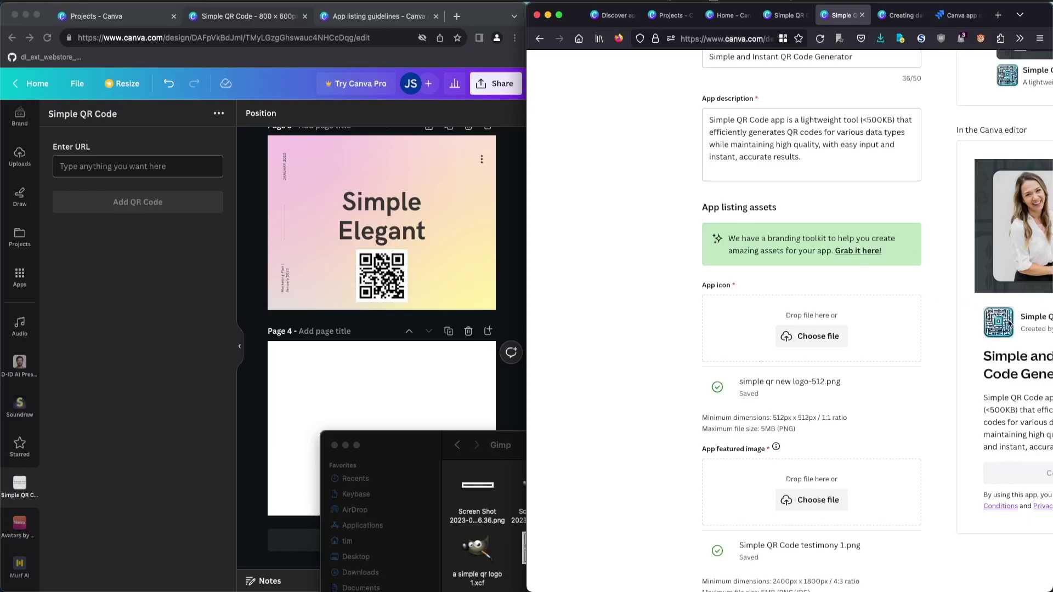
scroll(1010, 324, up, 1)
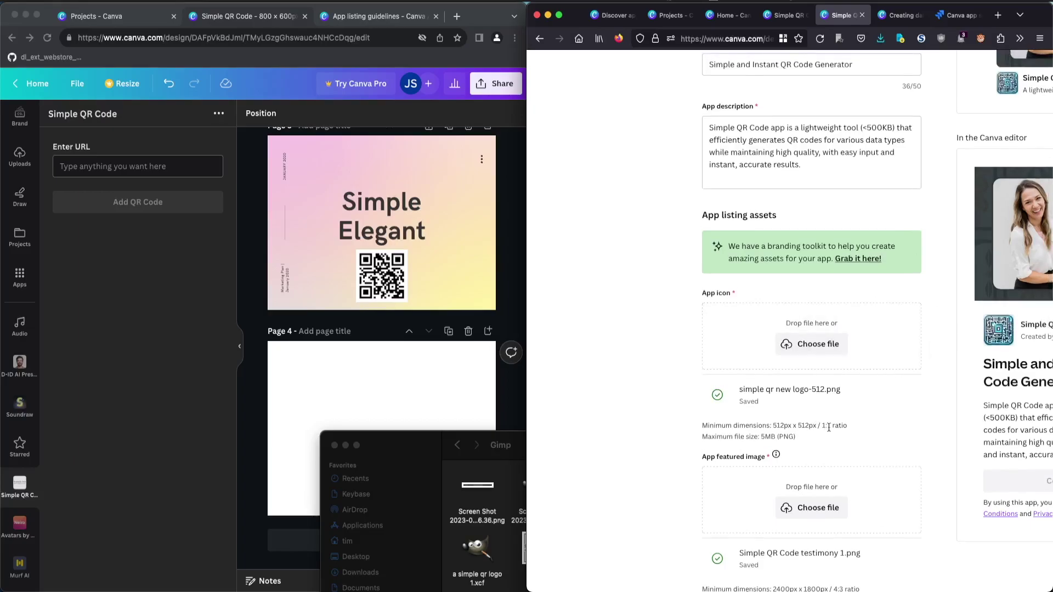
scroll(828, 427, down, 5)
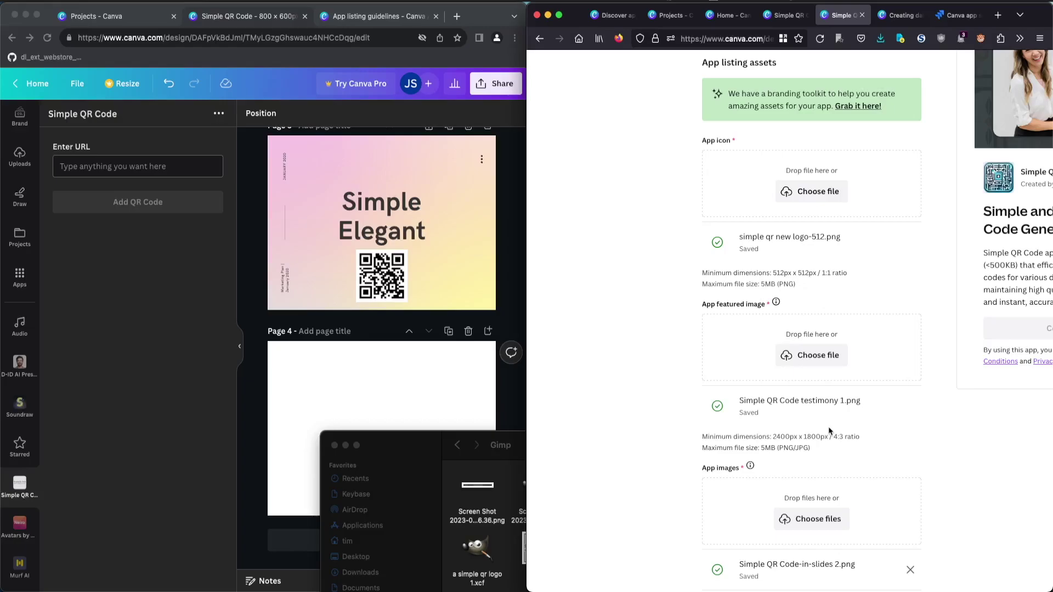
click(333, 445)
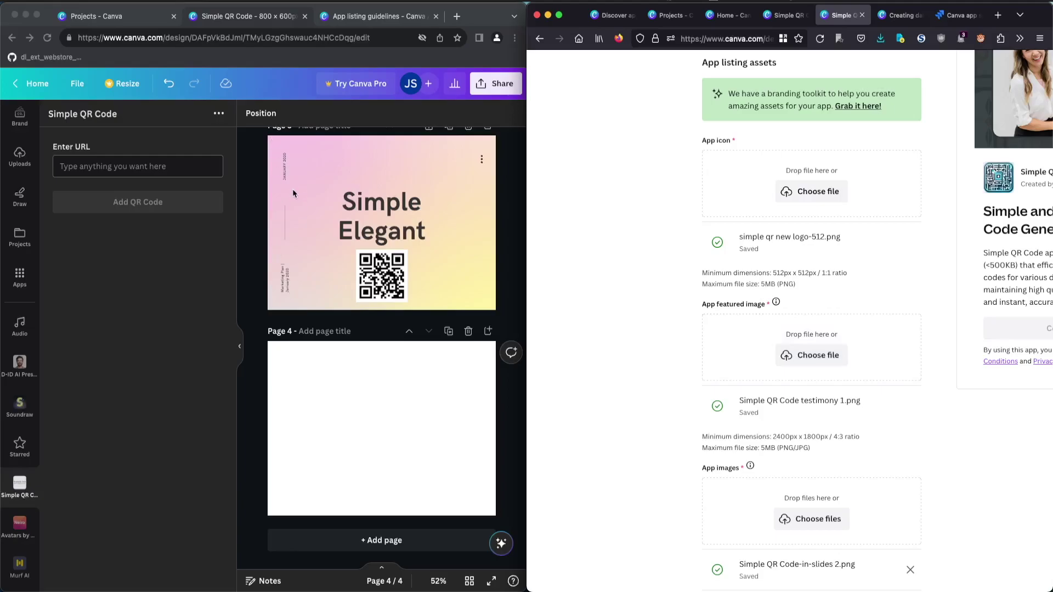
Step: Open the hero-image guidelines link from the review ticket in the other browser and examine the visual asset placement examples
scroll(293, 193, up, 6)
scroll(387, 188, up, 3)
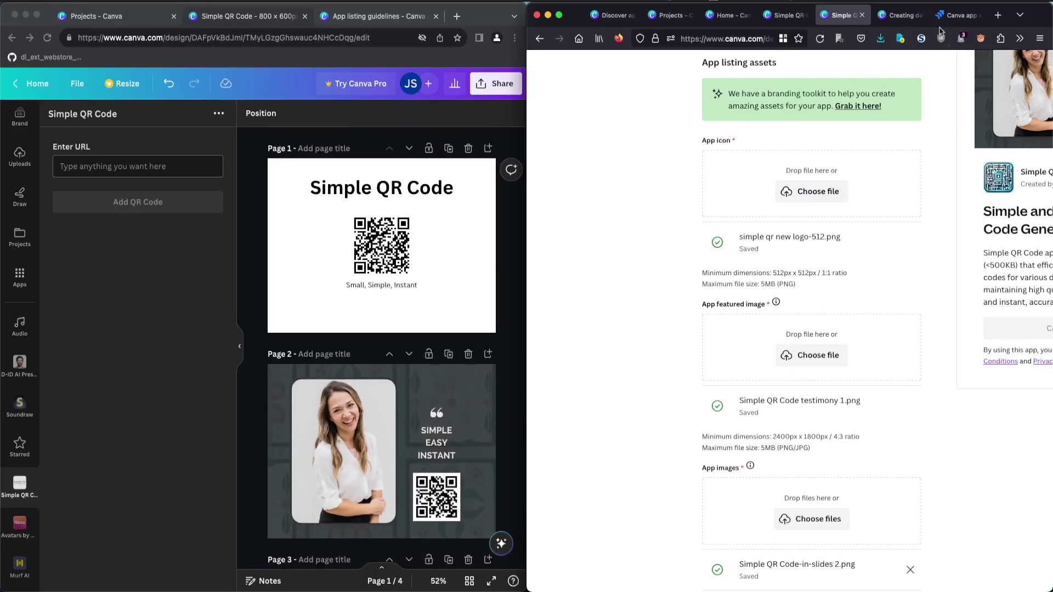
click(954, 16)
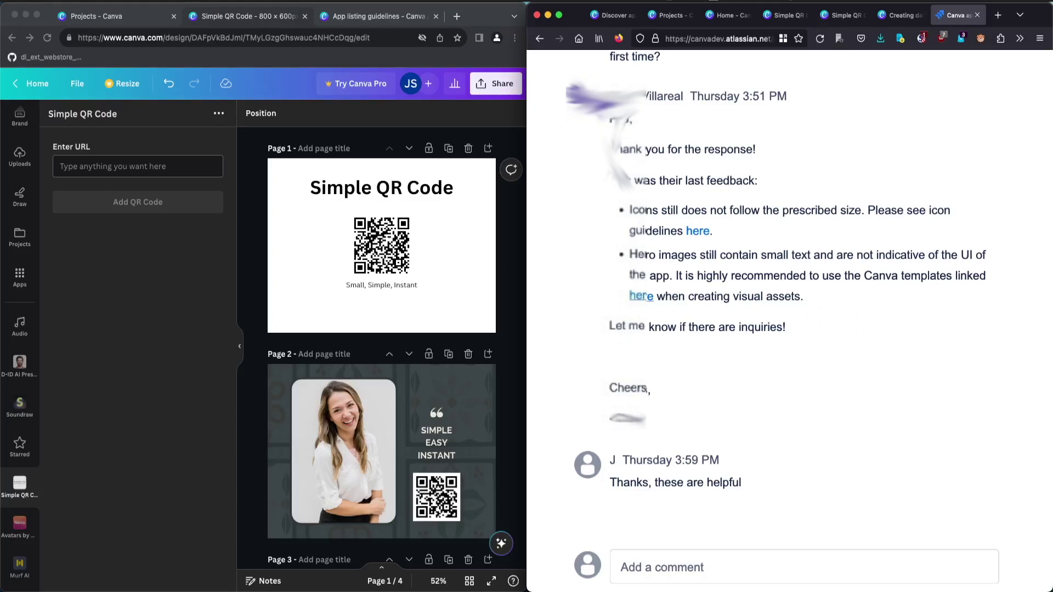
right_click(647, 298)
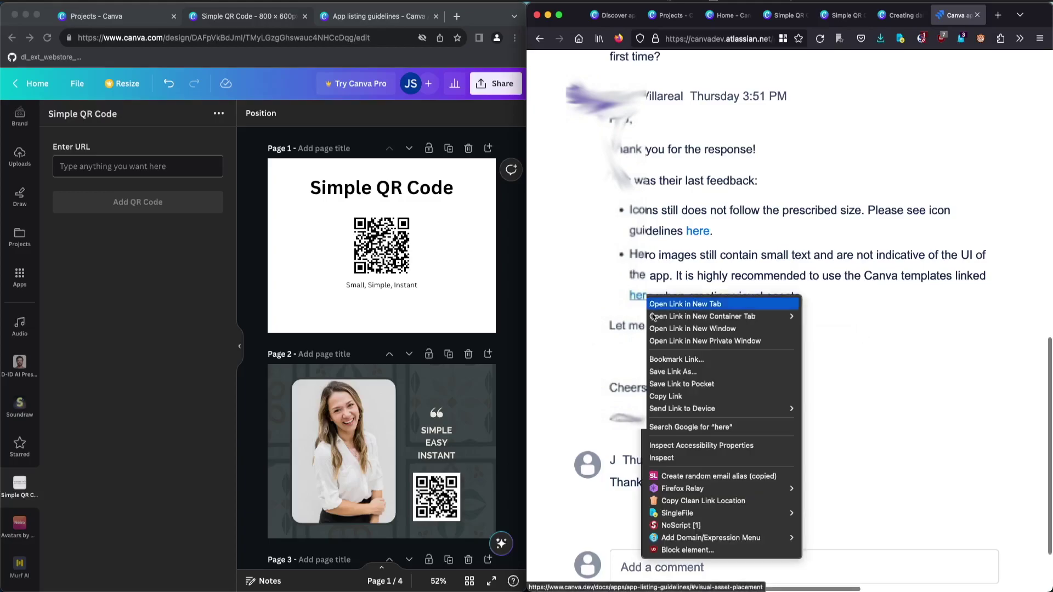
click(681, 396)
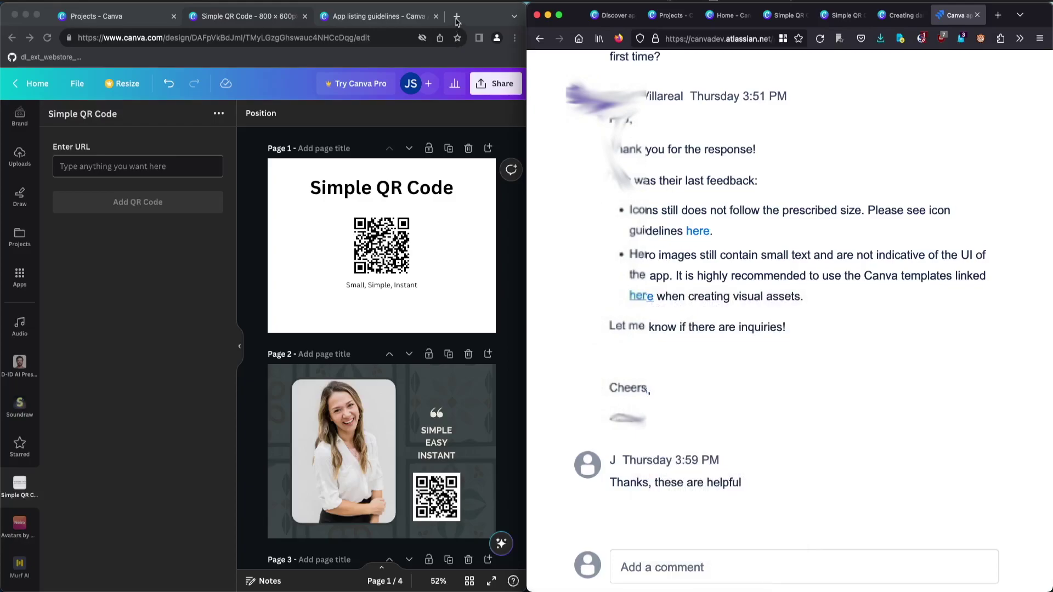
click(456, 17)
key(super+v)
key(Return)
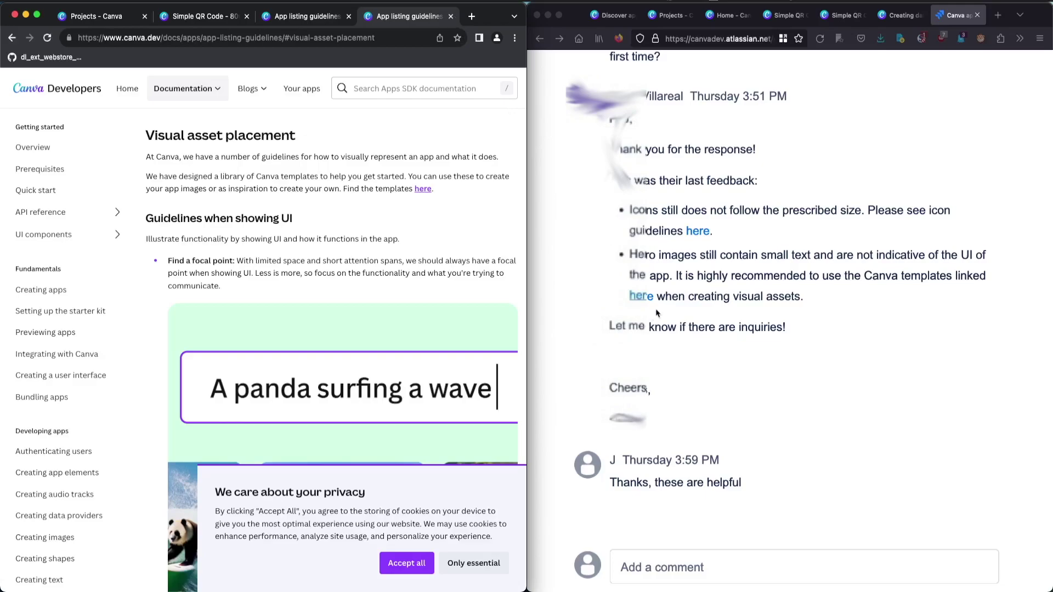
click(643, 297)
scroll(360, 423, down, 10)
scroll(359, 422, down, 5)
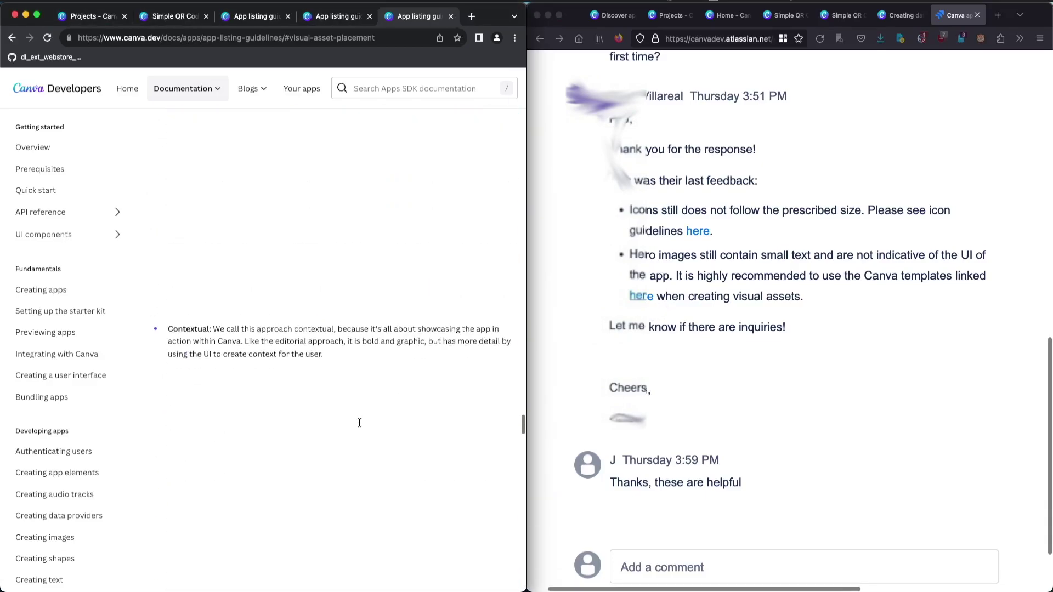
scroll(832, 329, up, 5)
Step: Open the ticket's Apps Thumbnails - Editorial Template link in the other browser and create a design from that template
scroll(833, 334, up, 2)
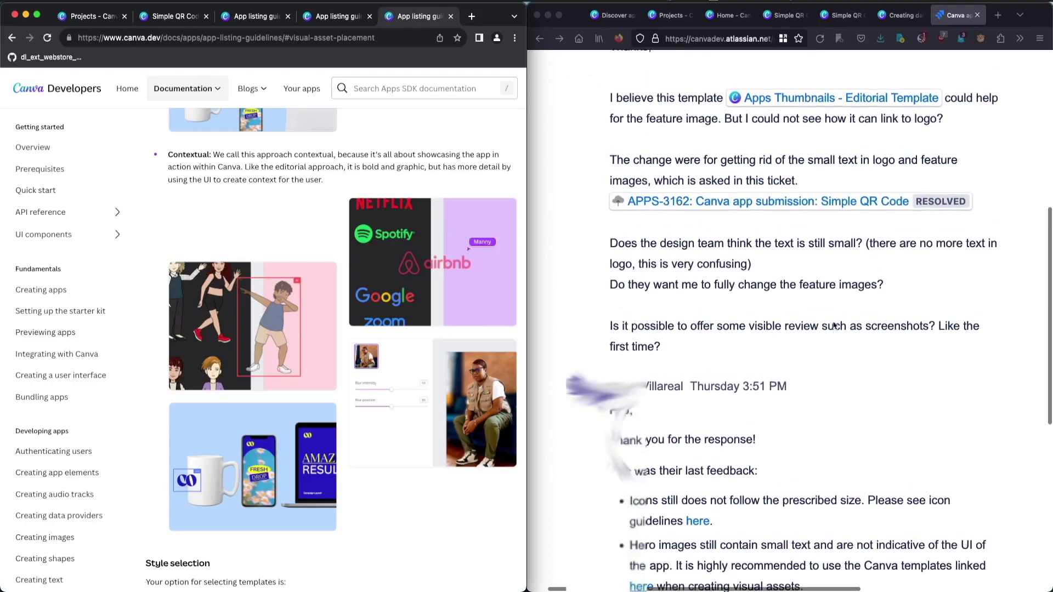
right_click(825, 101)
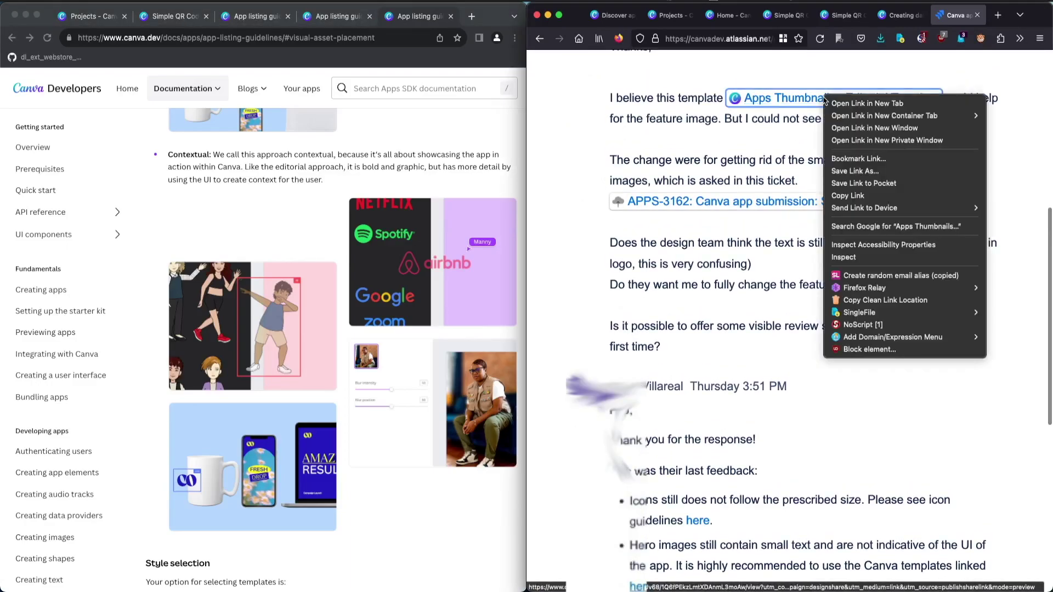
click(847, 195)
click(475, 17)
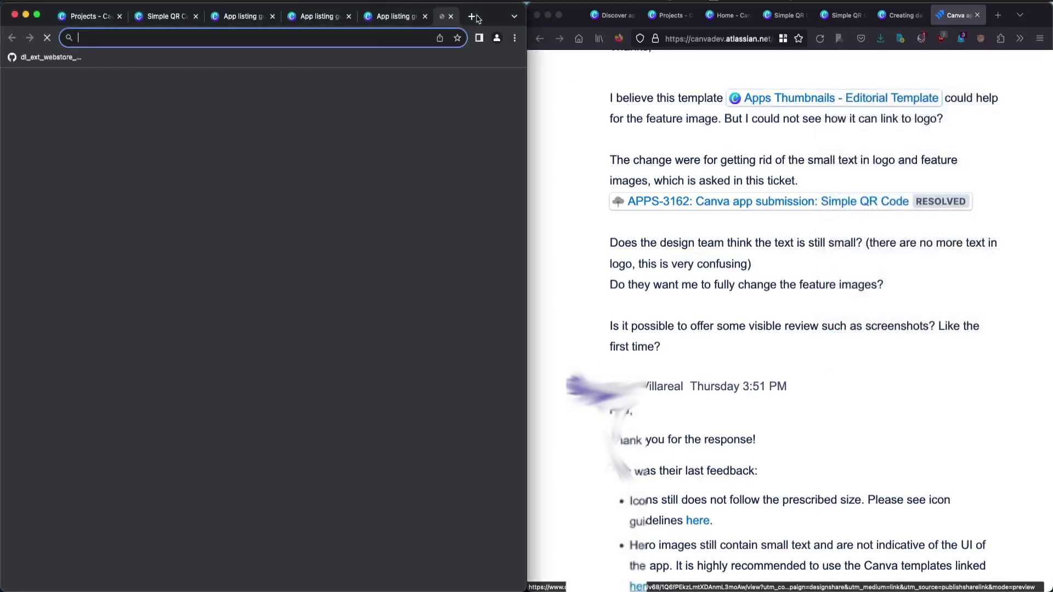
key(super+v)
key(Return)
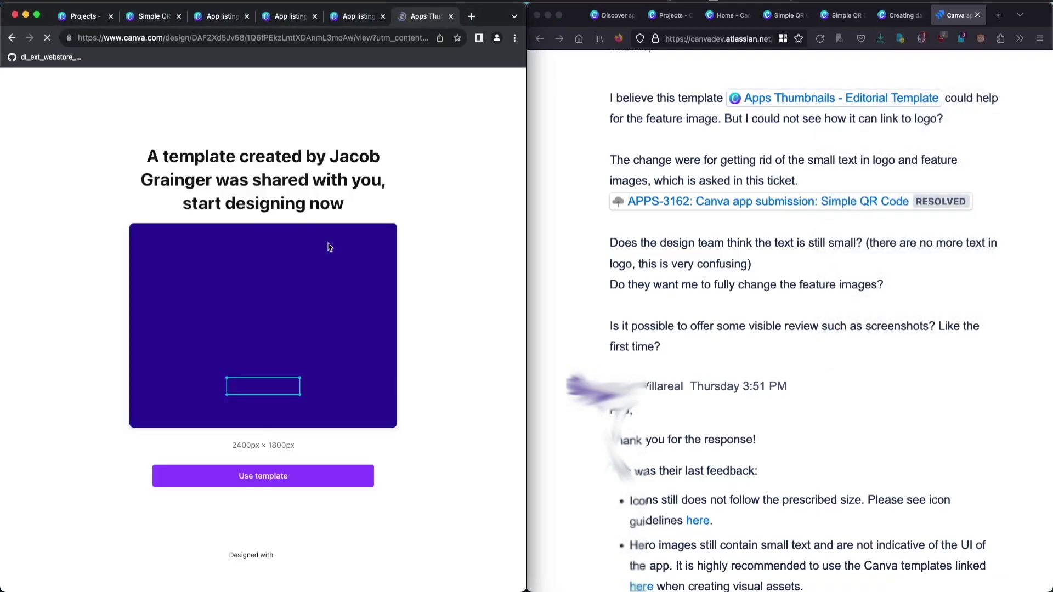
click(280, 480)
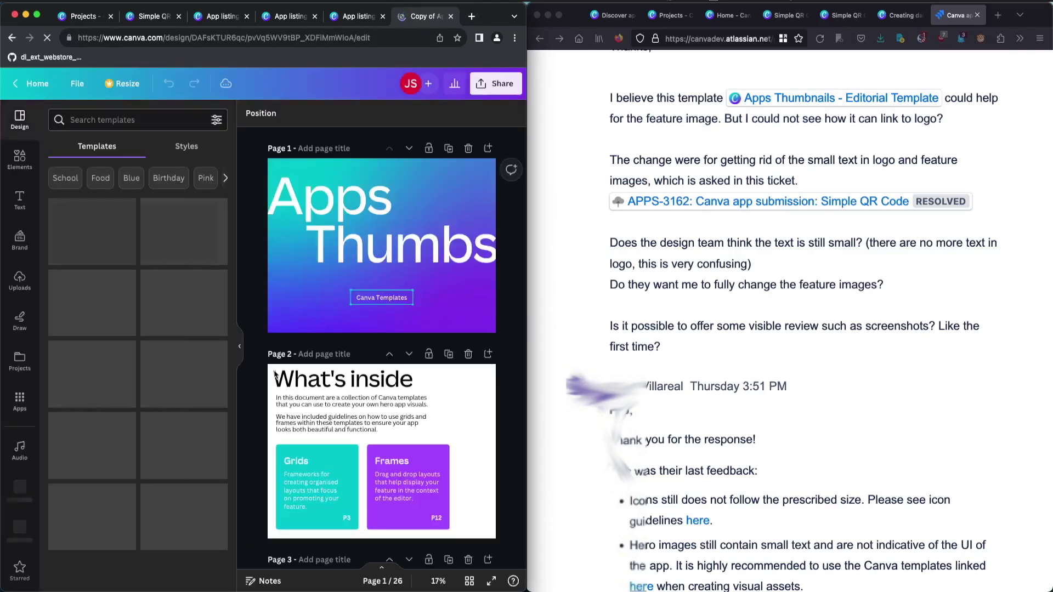
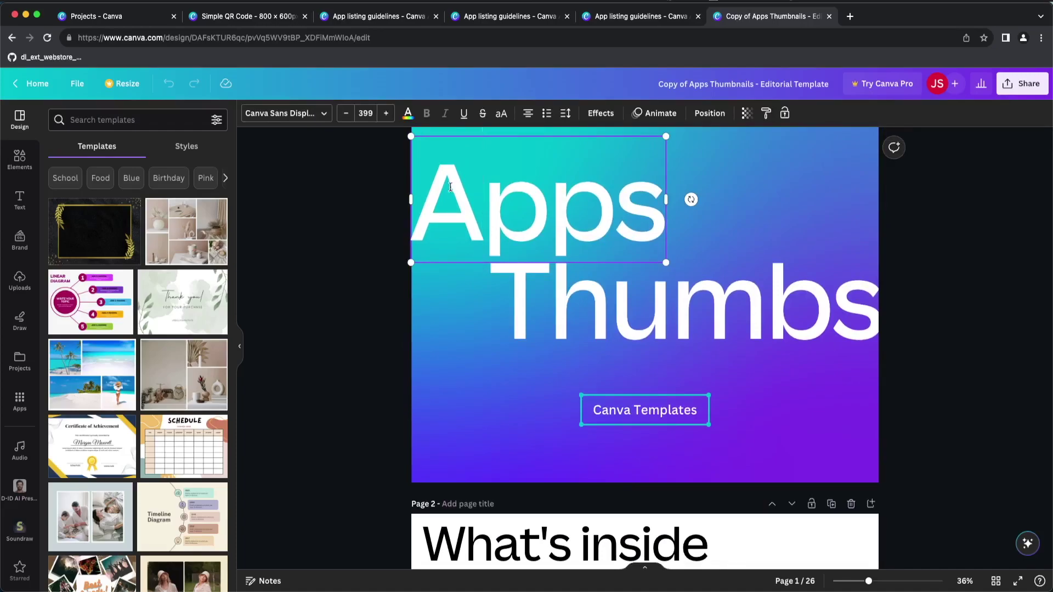
Step: Replace the "Apps" title text on page 1 with "Simple" and widen its text box so the word fits on one line
double_click(450, 187)
text(Sim)
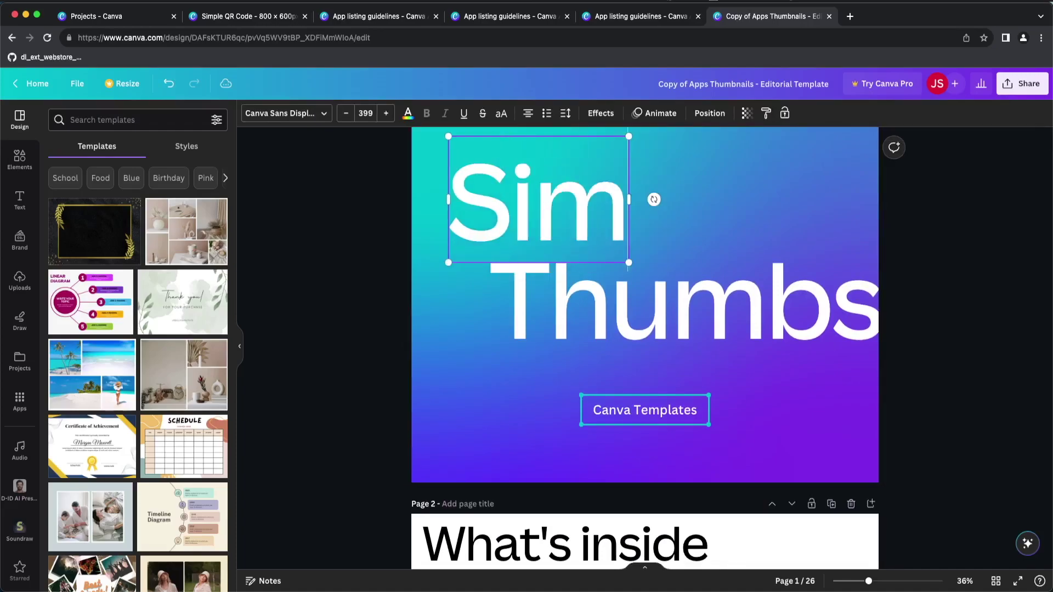
text(ple)
key(BackSpace)
key(BackSpace)
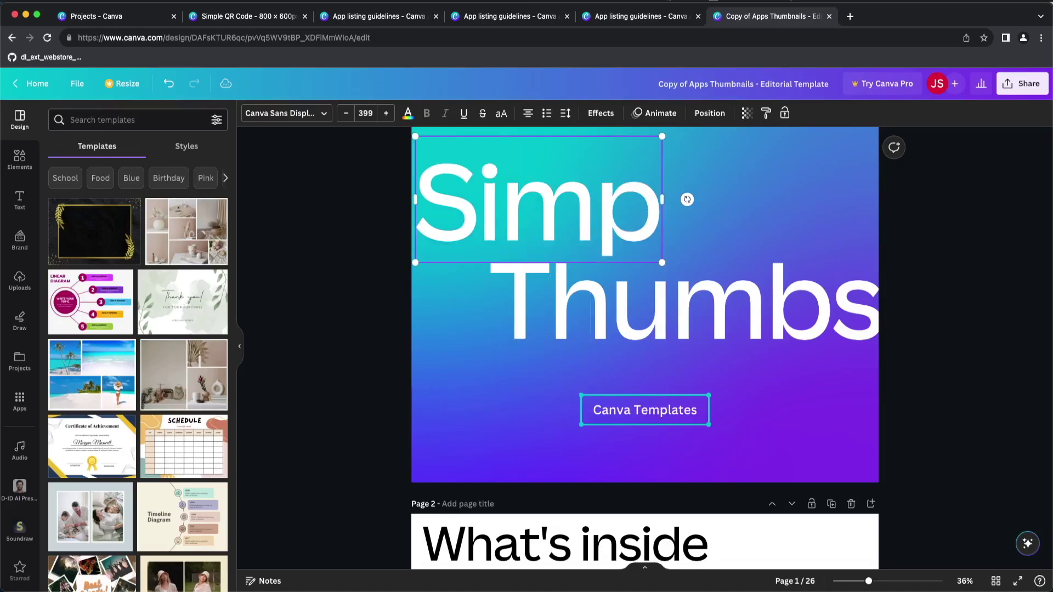
text(le)
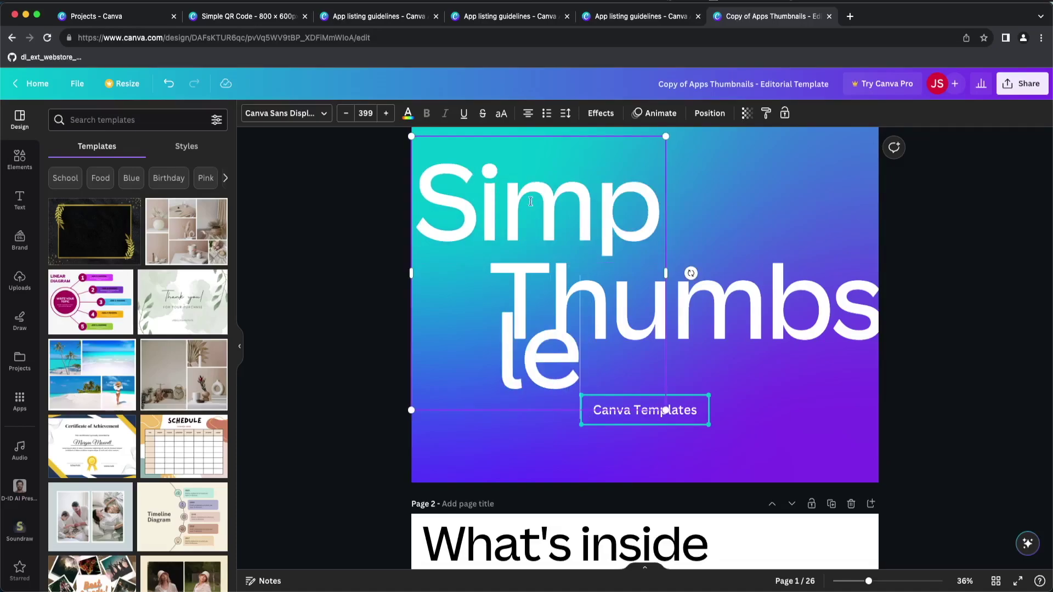
drag(666, 273, 878, 264)
Step: Replace the "Thumbs" title text with "QR Code" and widen its text box so the words are centred under "Simple"
click(680, 323)
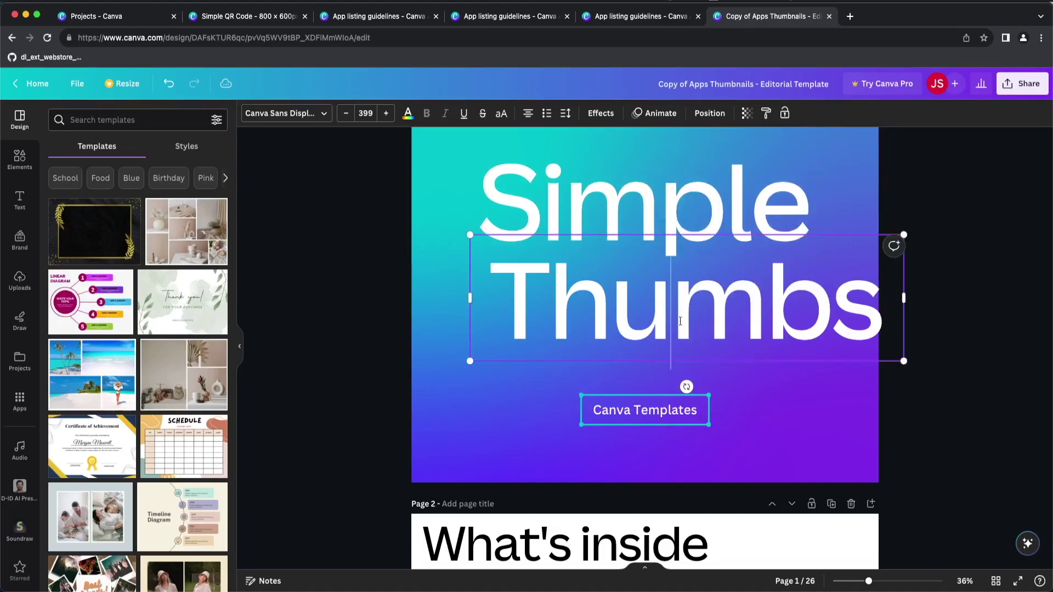
double_click(680, 321)
text(QR Code)
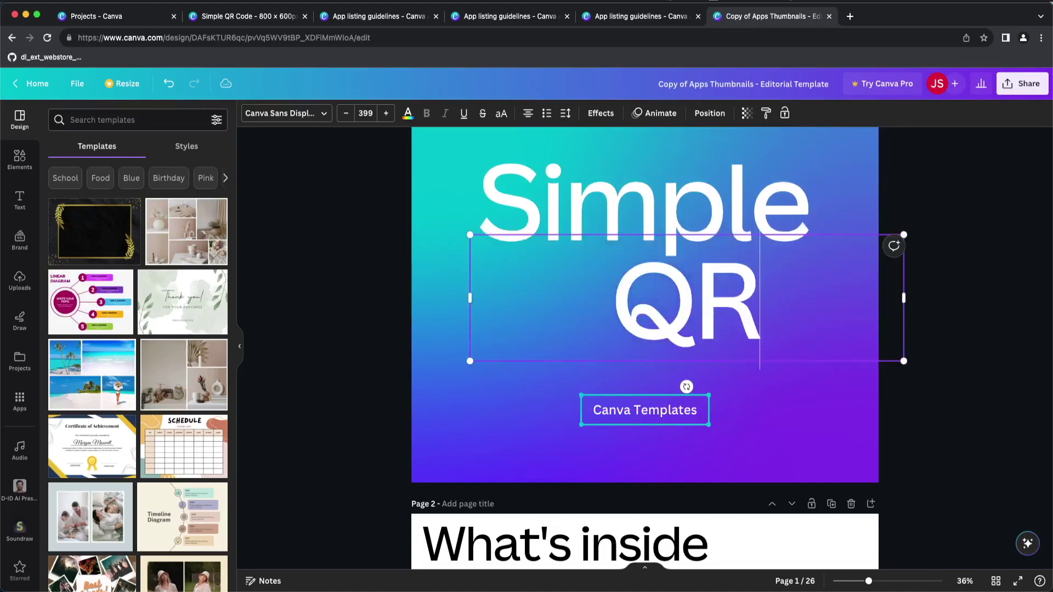
click(931, 334)
click(658, 311)
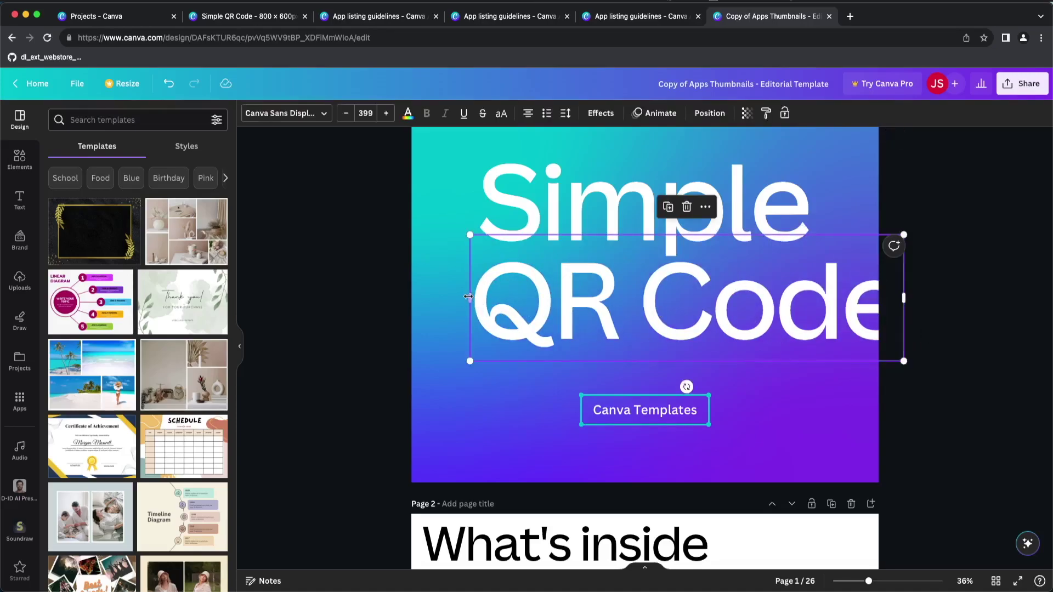
drag(461, 296, 382, 302)
click(945, 337)
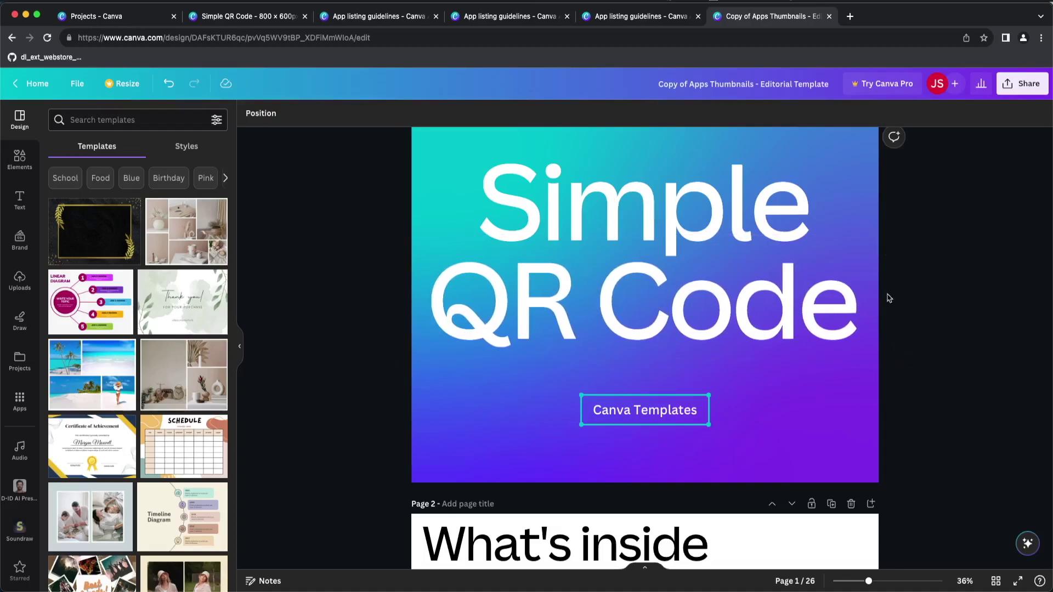
Step: Delete the "Canva Templates" label and its frame from page 1
double_click(686, 412)
key(Escape)
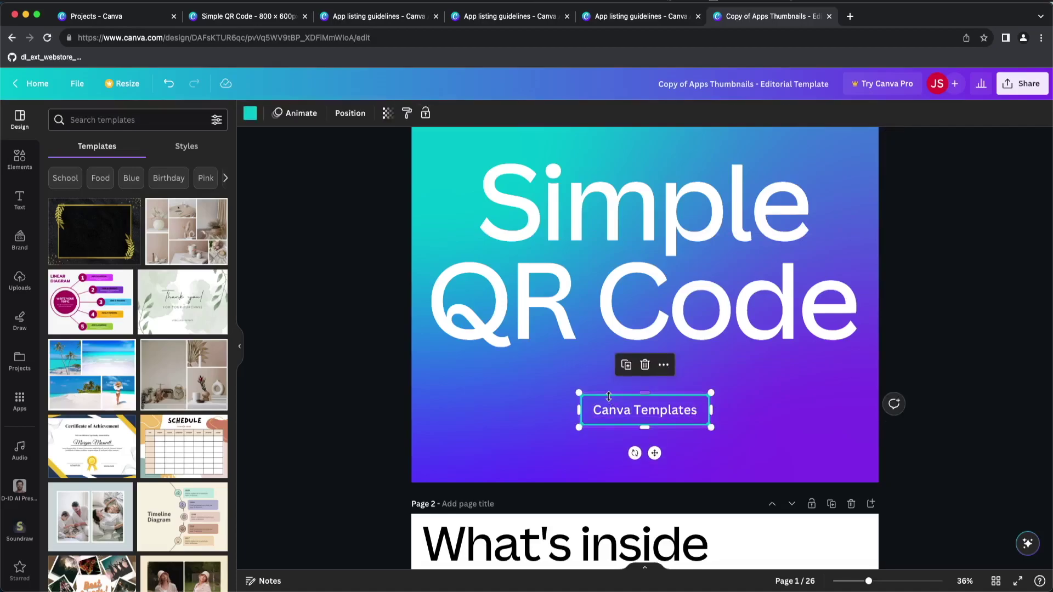
key(Escape)
double_click(637, 411)
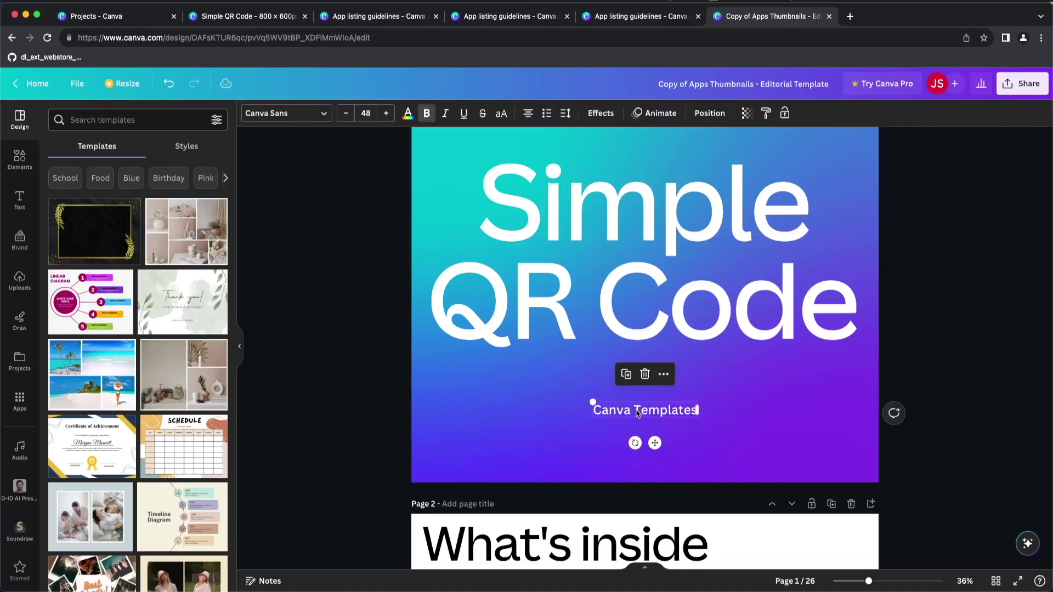
key(BackSpace)
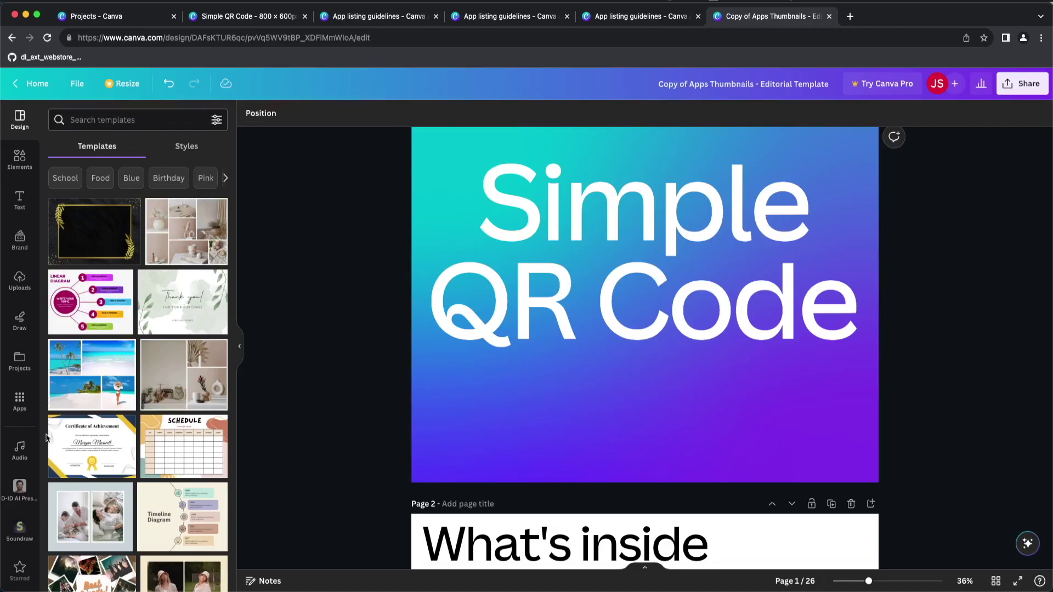
scroll(37, 483, down, 5)
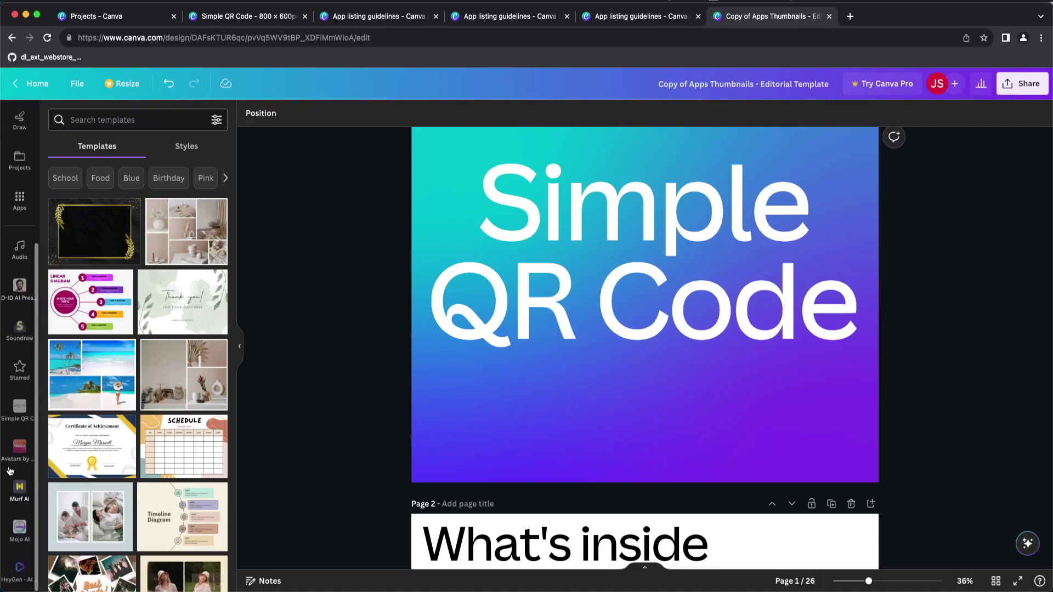
click(19, 410)
click(95, 166)
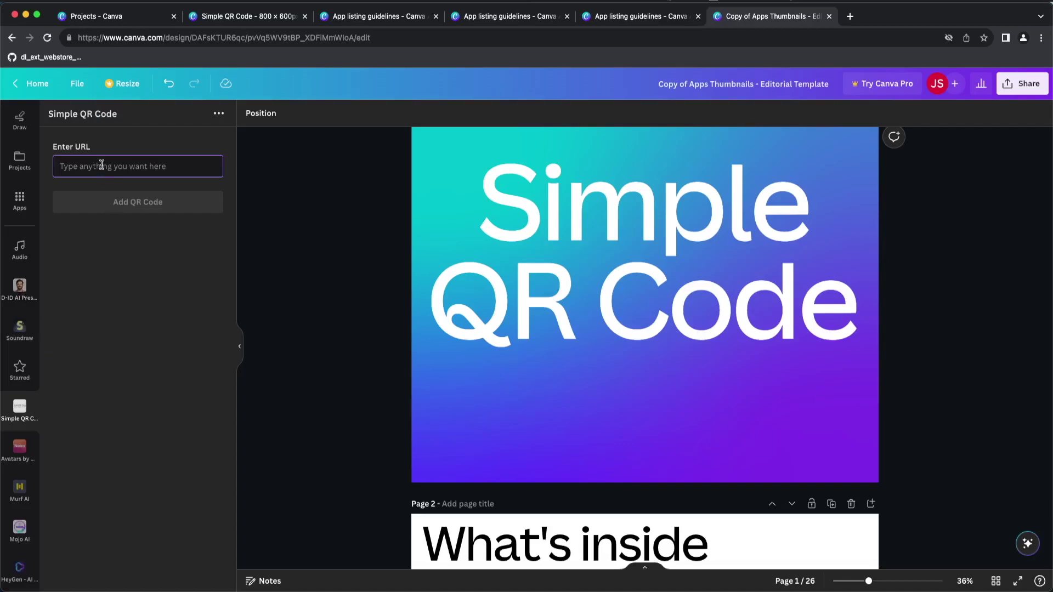
text(https://techtim42.com)
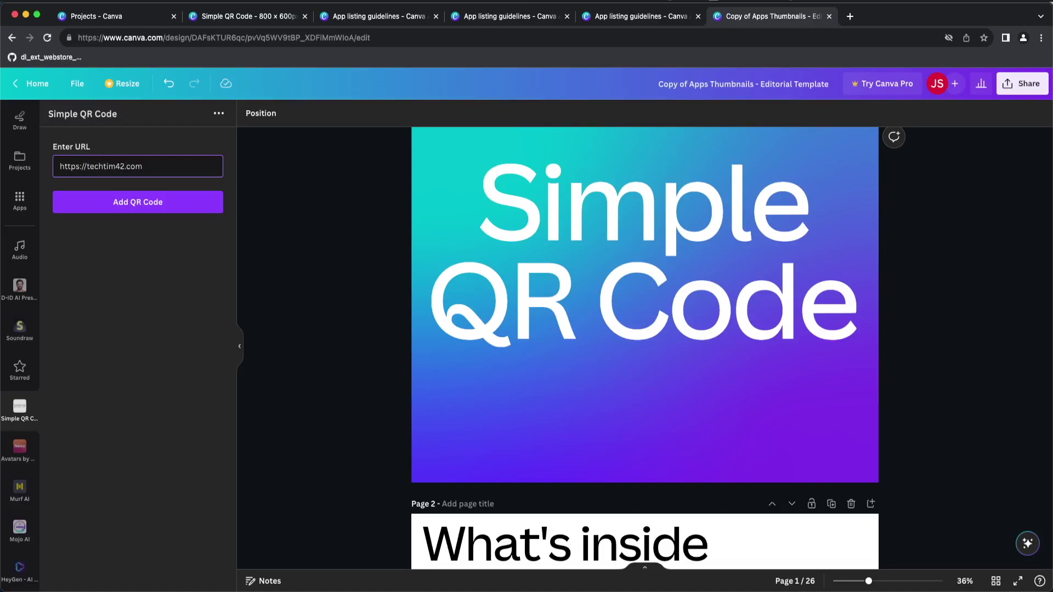
click(133, 202)
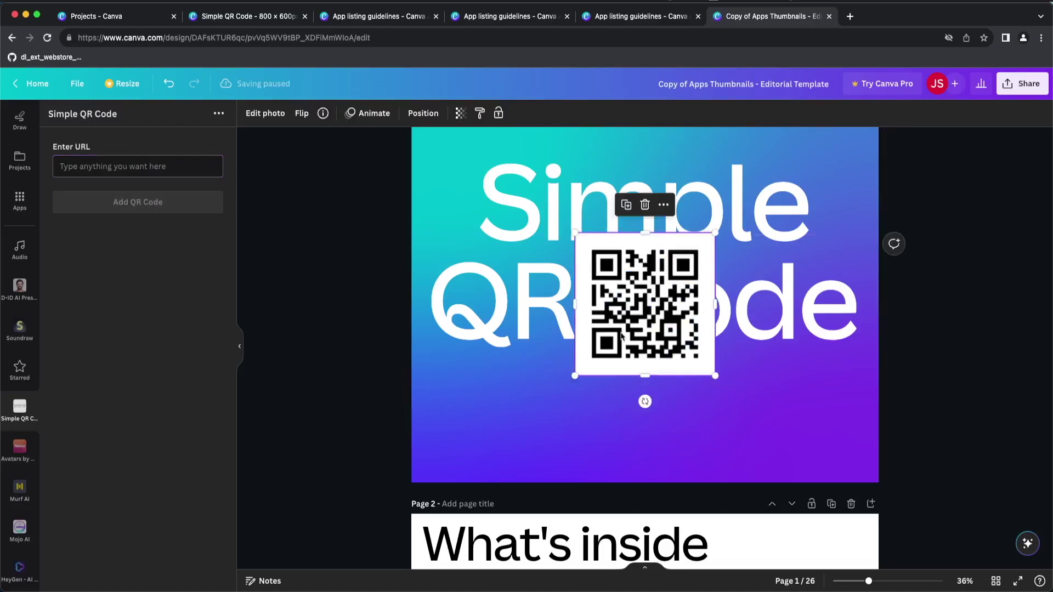
Step: Shrink the QR code slightly and place it centred below the "QR Code" title text, just above the page's lower edge
drag(631, 315, 629, 420)
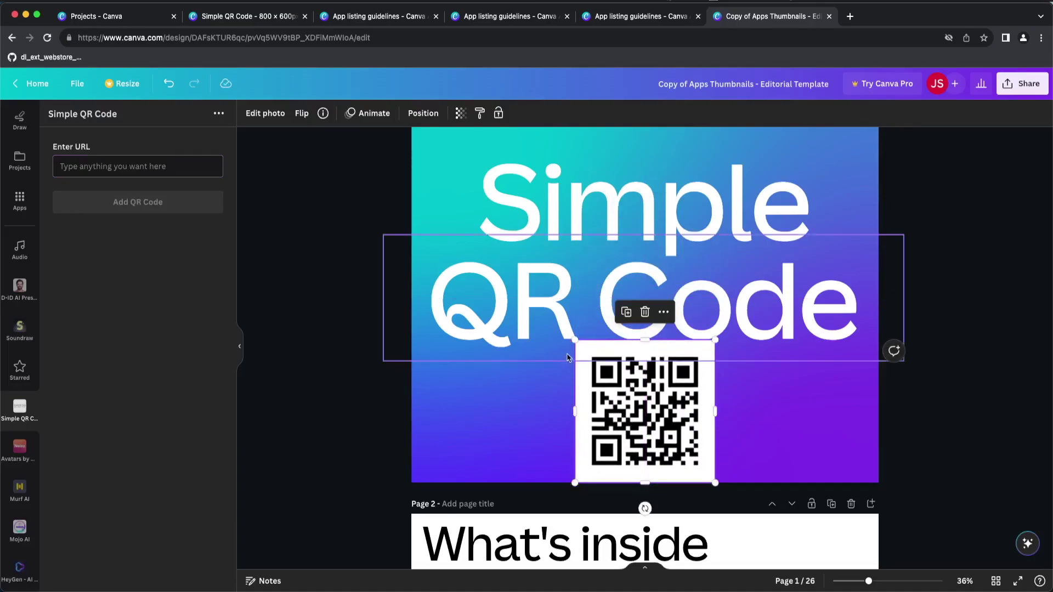
drag(572, 340, 596, 360)
drag(646, 404, 634, 406)
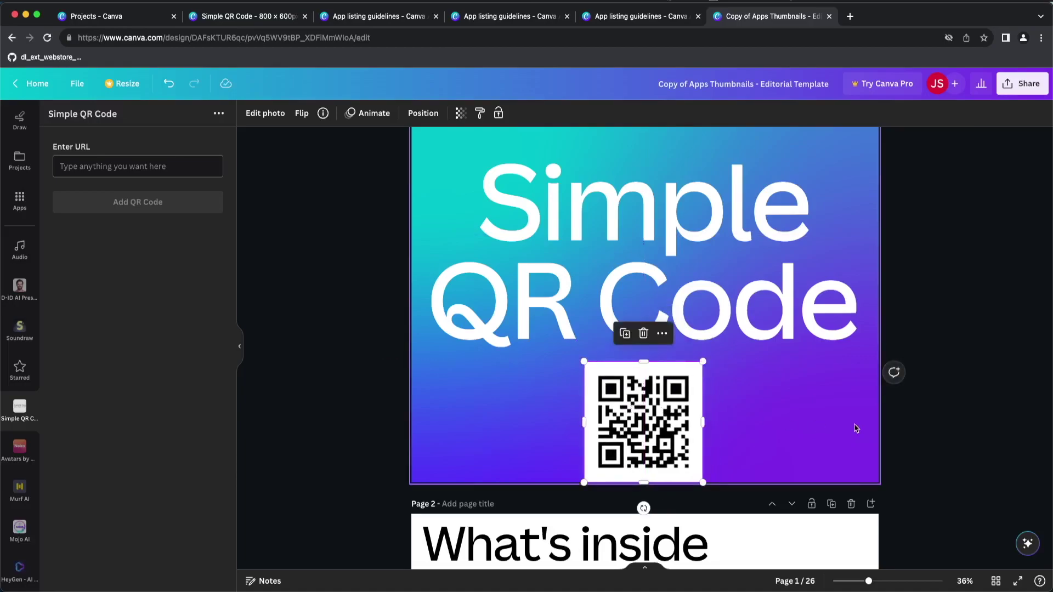
click(914, 440)
click(628, 399)
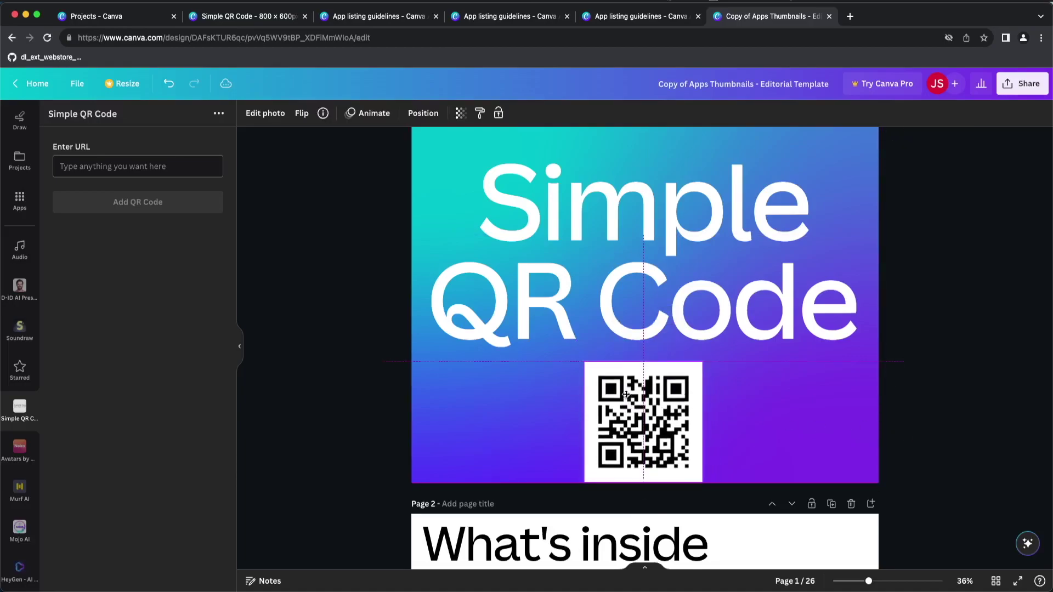
drag(628, 404, 627, 399)
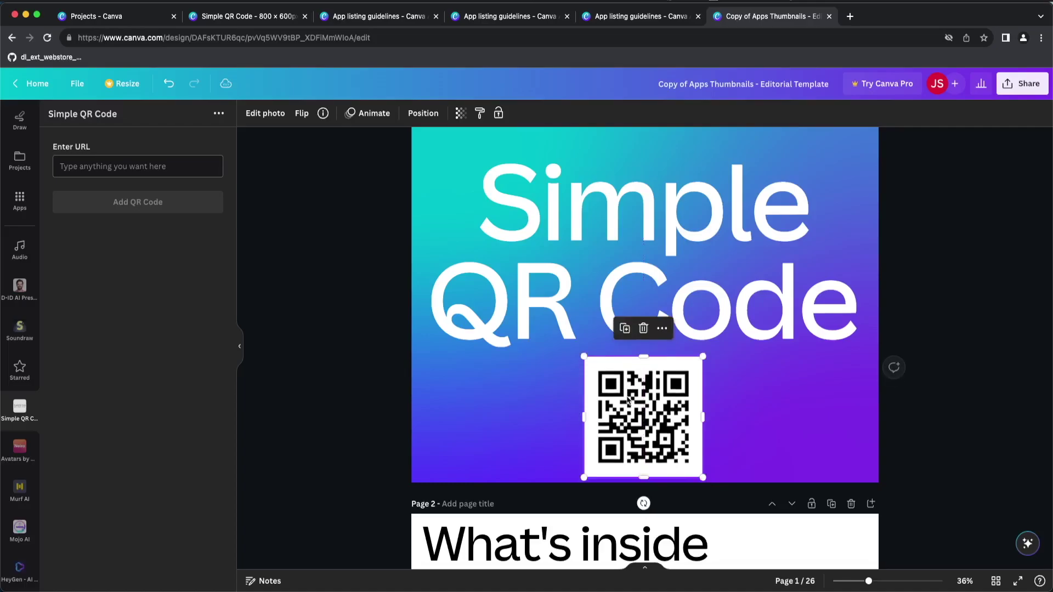
click(949, 423)
Step: Return to the Canva home page and rename the newest Apps Thumbnails copy as Simple QR Code Feature Template
scroll(949, 423, down, 5)
scroll(948, 422, up, 3)
scroll(949, 423, up, 3)
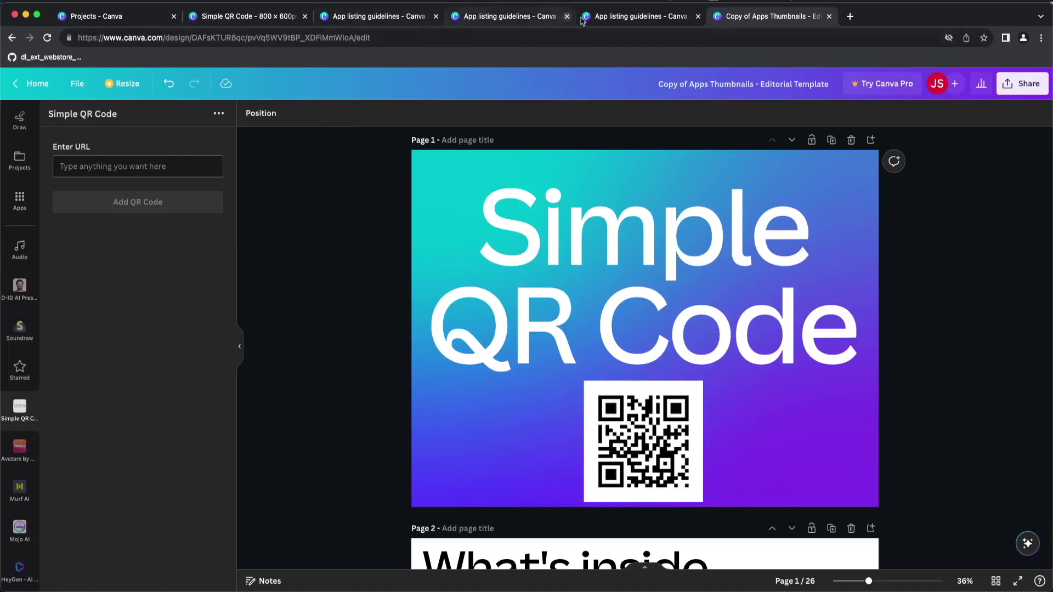
click(30, 85)
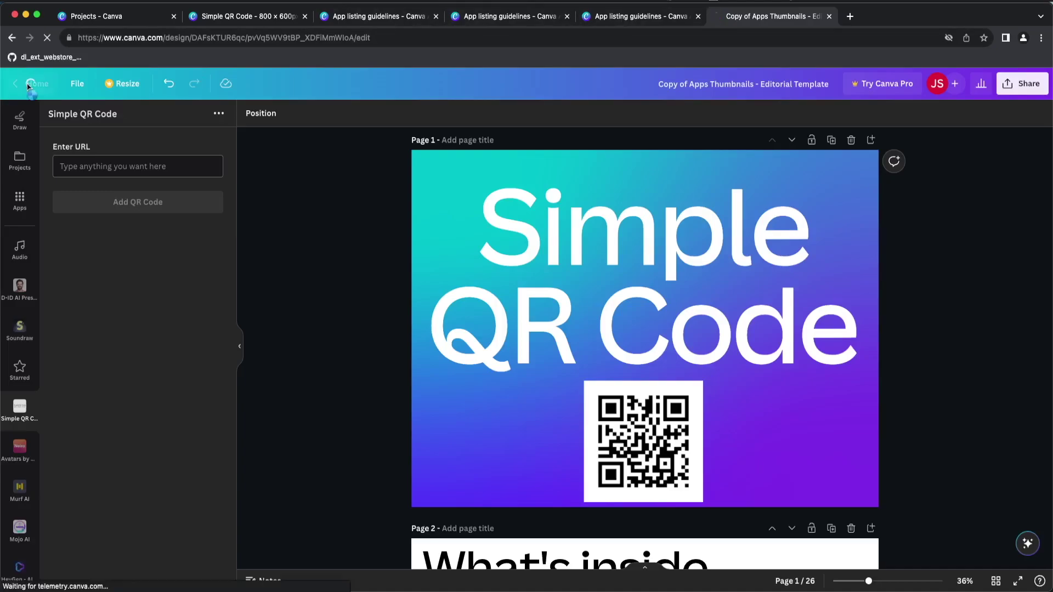
scroll(277, 387, down, 2)
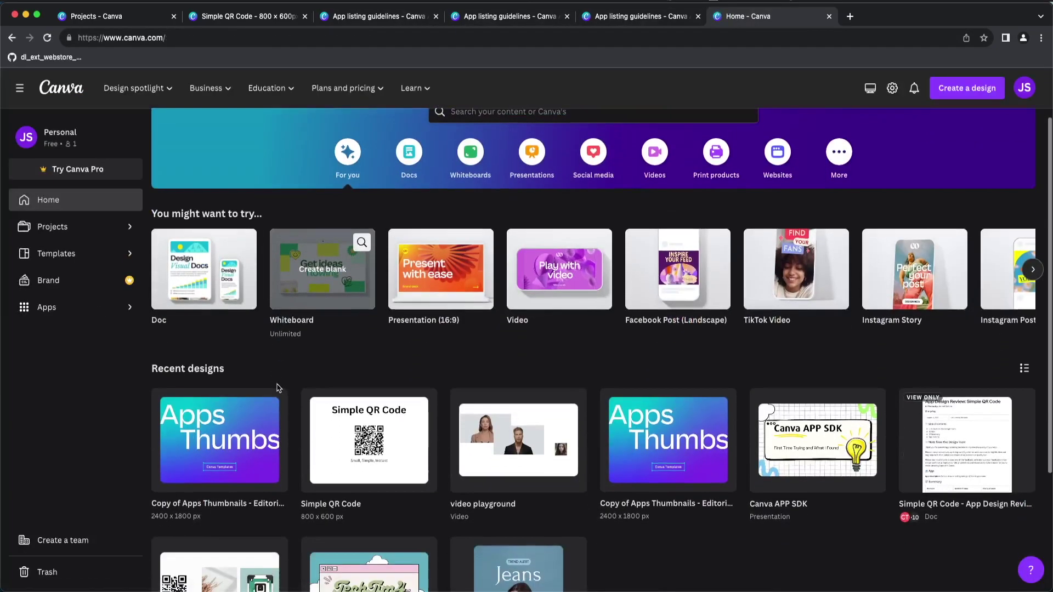
click(278, 508)
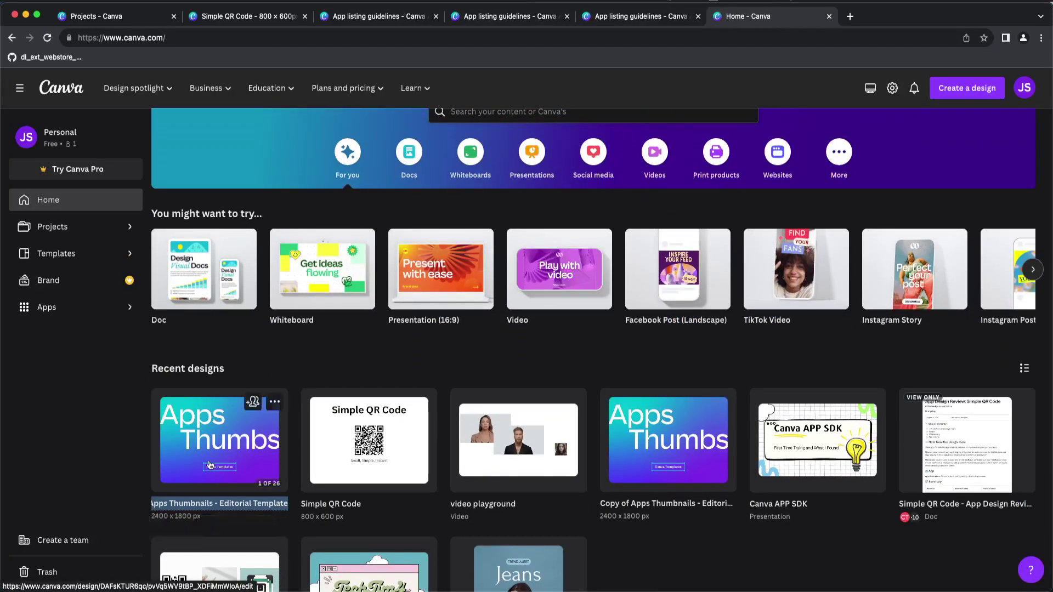
key(BackSpace)
text(Simple )
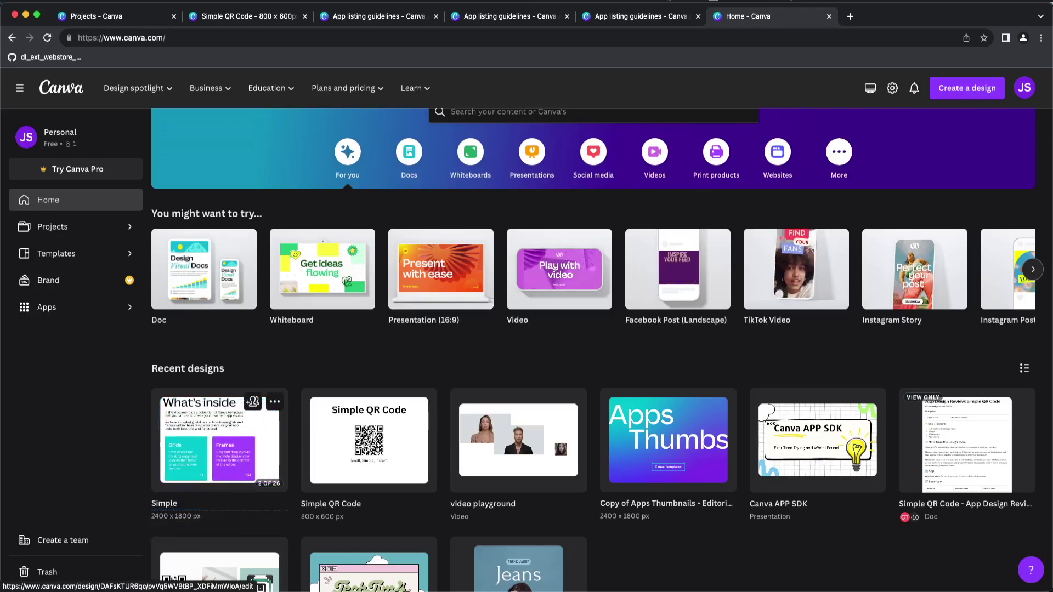
text(QR Code)
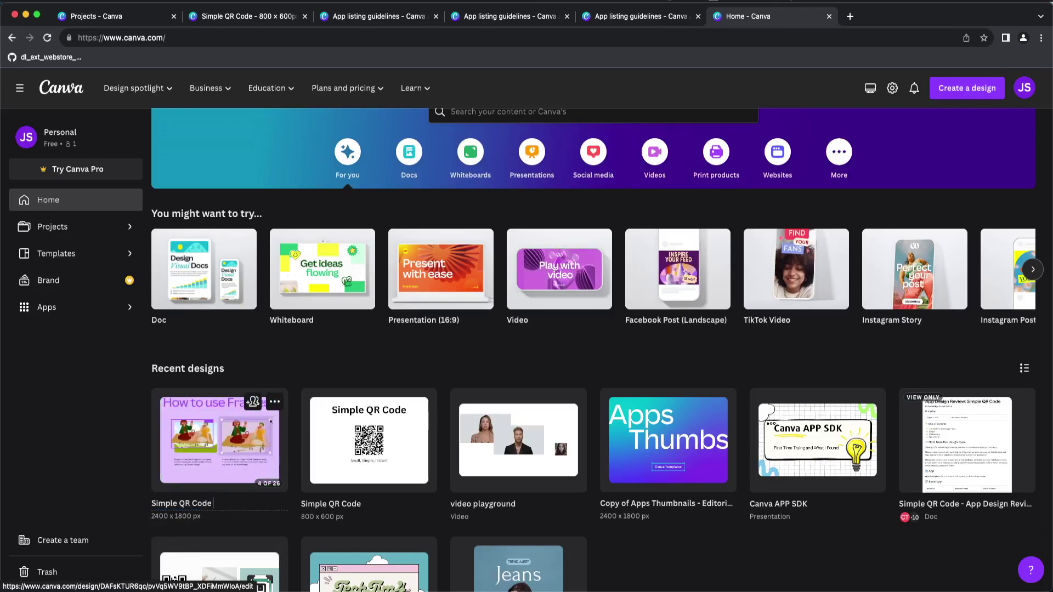
text( Fe)
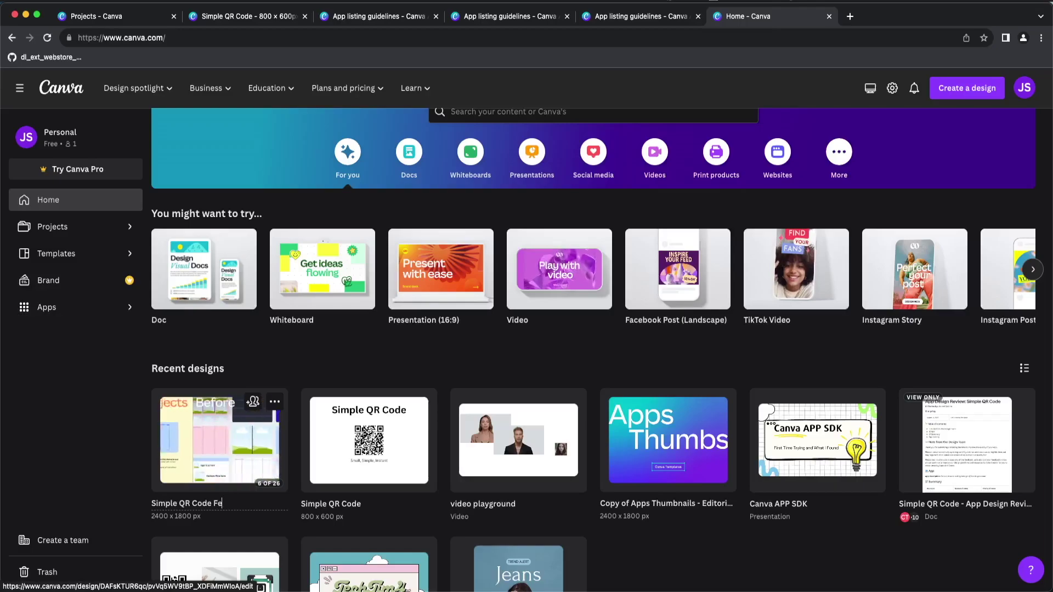
text(ature Temp)
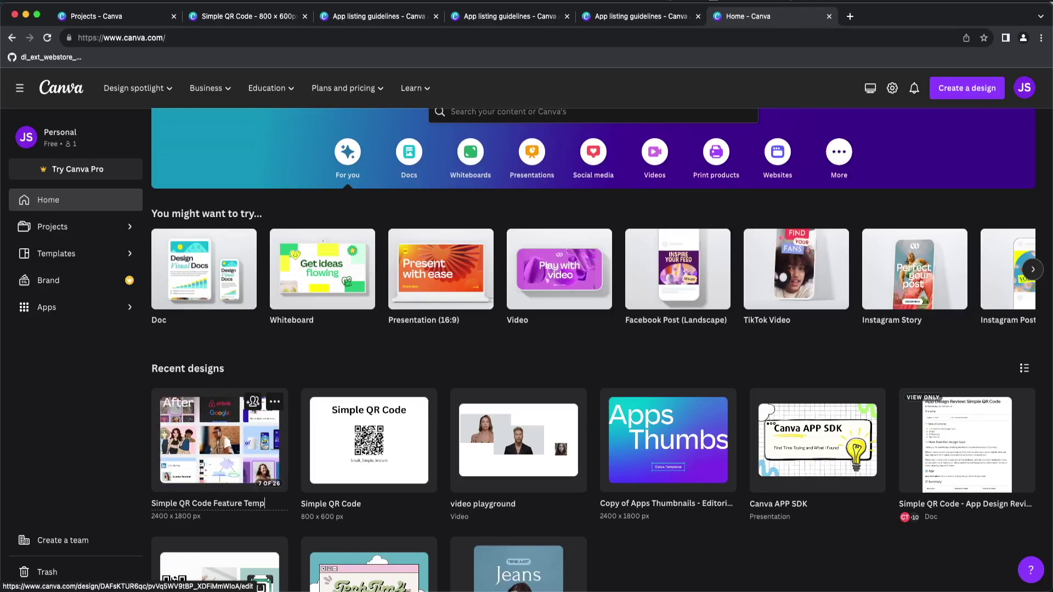
text(late)
key(Return)
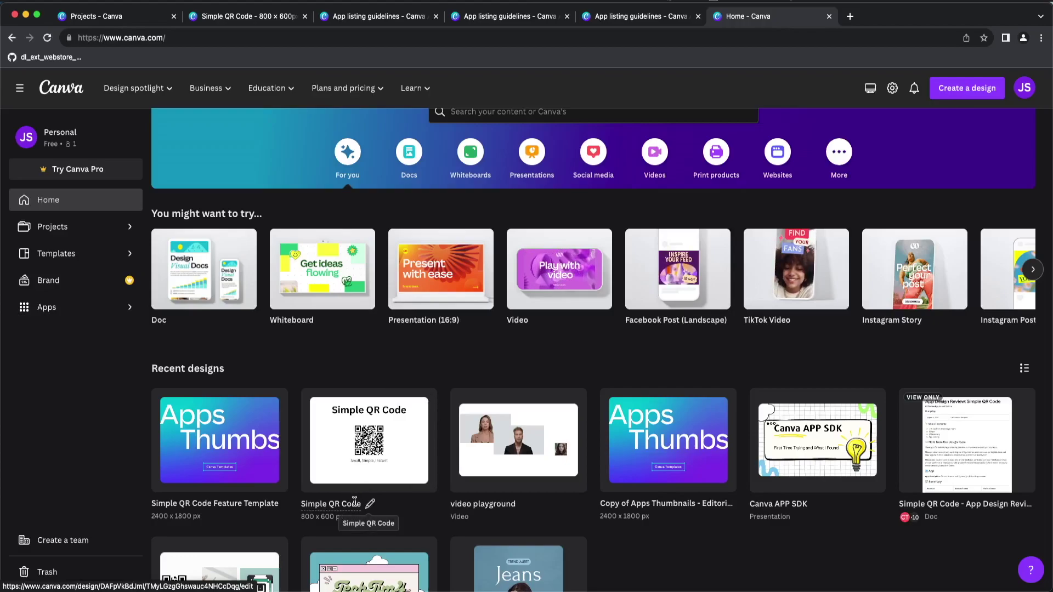
Step: Open the Simple QR Code and Simple QR Code Feature Template designs in separate browser tabs and close the extra home tab
click(215, 35)
key(super+c)
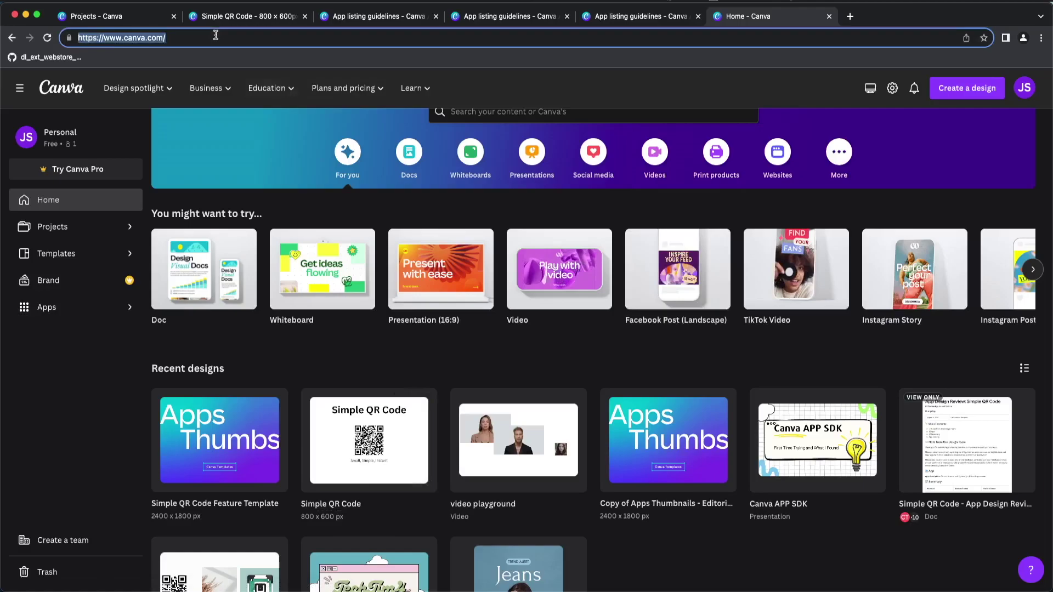
click(850, 16)
key(super+v)
key(Return)
click(766, 38)
click(359, 486)
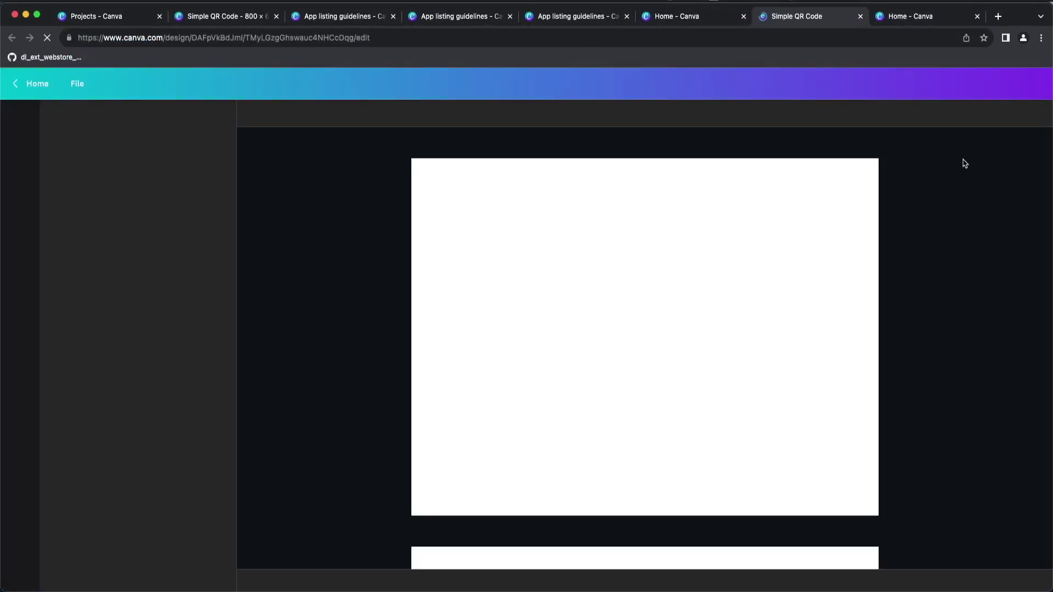
click(677, 16)
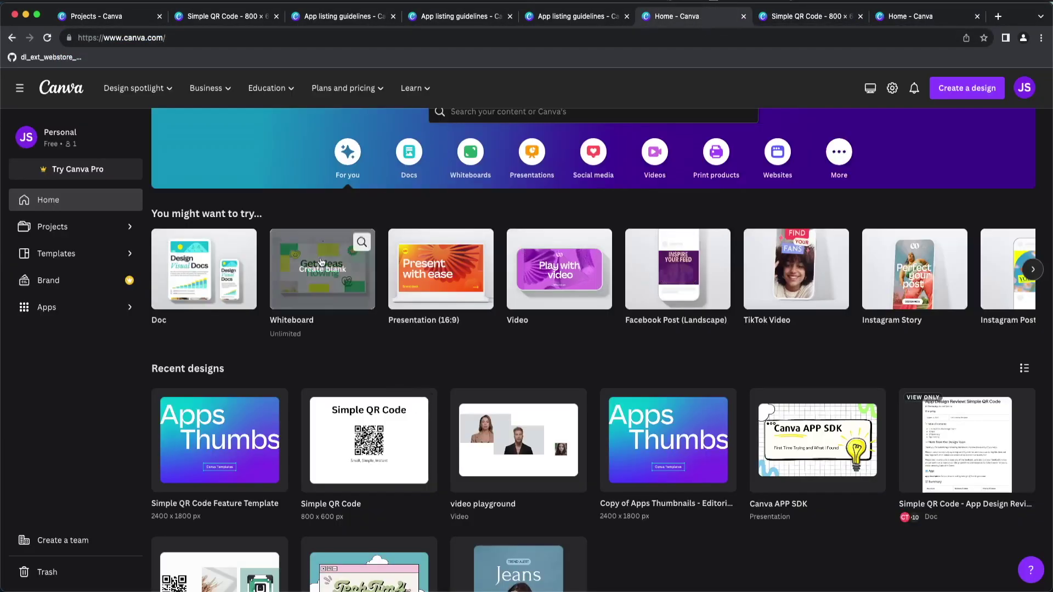
click(225, 433)
click(952, 17)
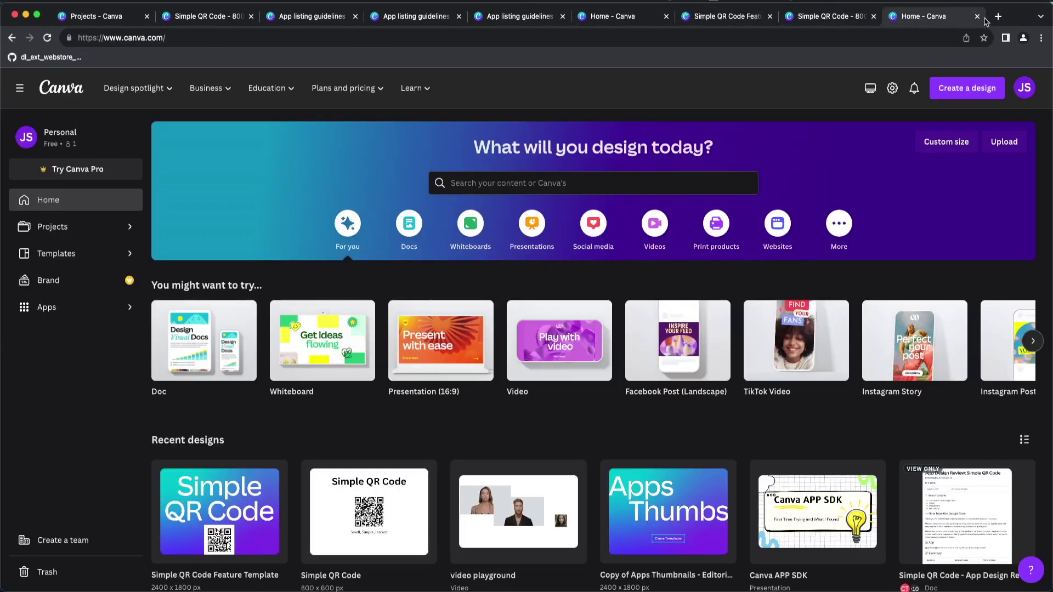
click(977, 17)
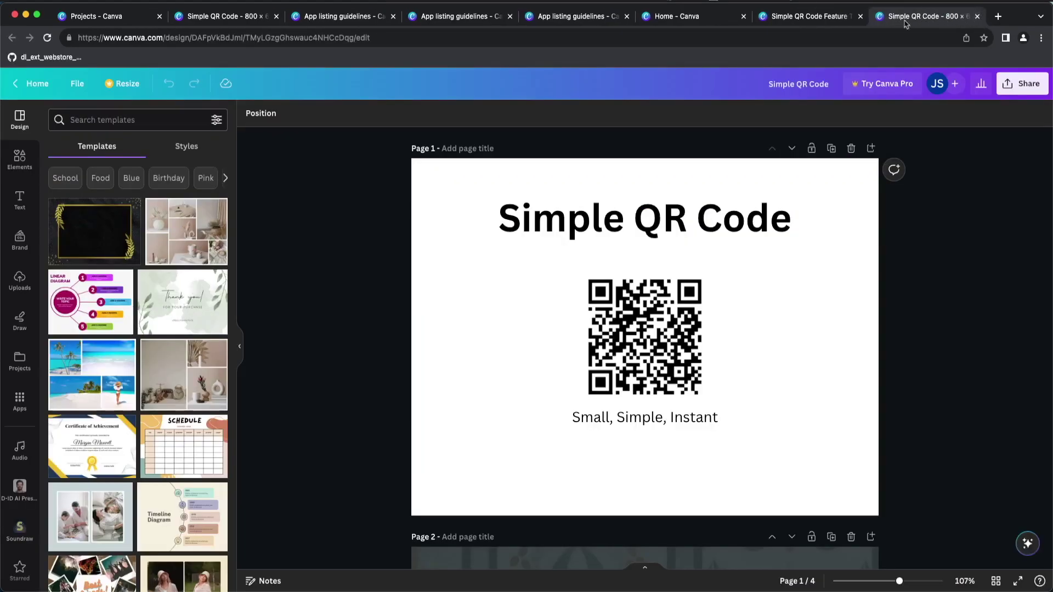
Step: Look through the layout guidance and sample pages of the Simple QR Code Feature Template design
click(804, 16)
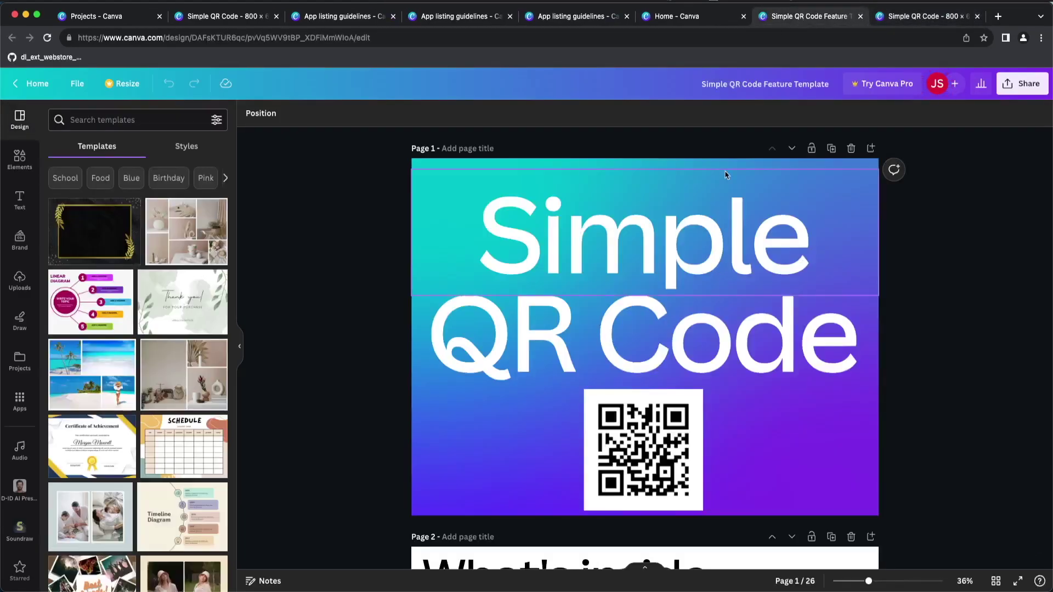
scroll(726, 174, down, 15)
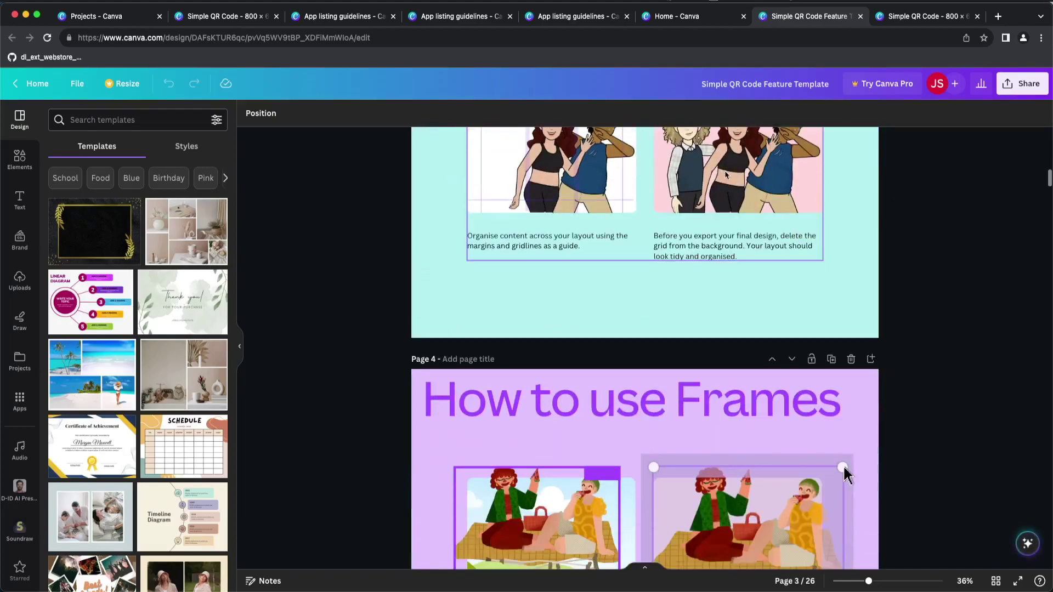
scroll(725, 174, down, 10)
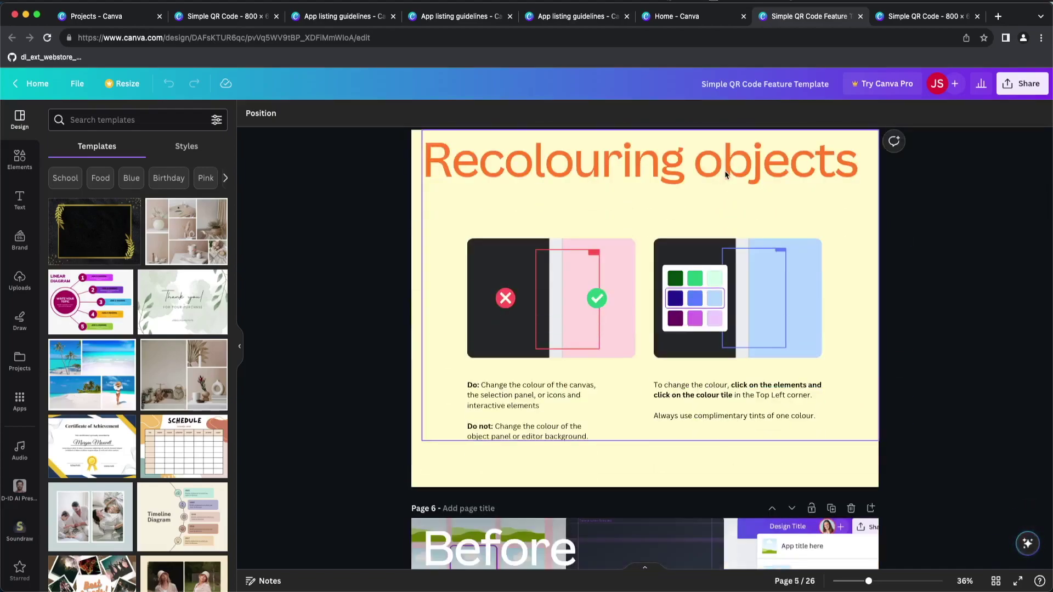
scroll(726, 174, down, 18)
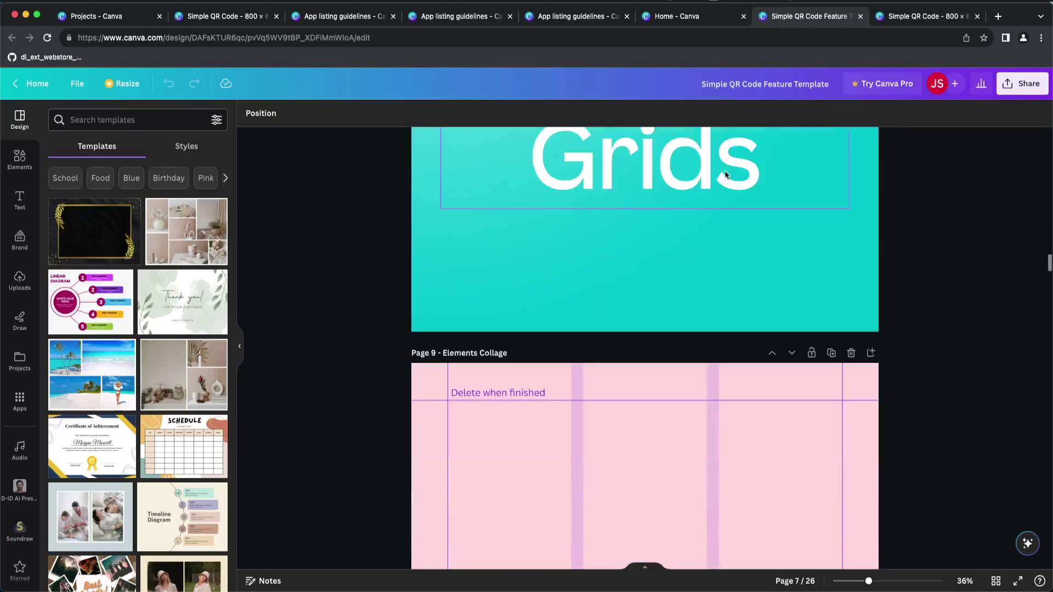
scroll(726, 174, up, 3)
scroll(726, 175, down, 15)
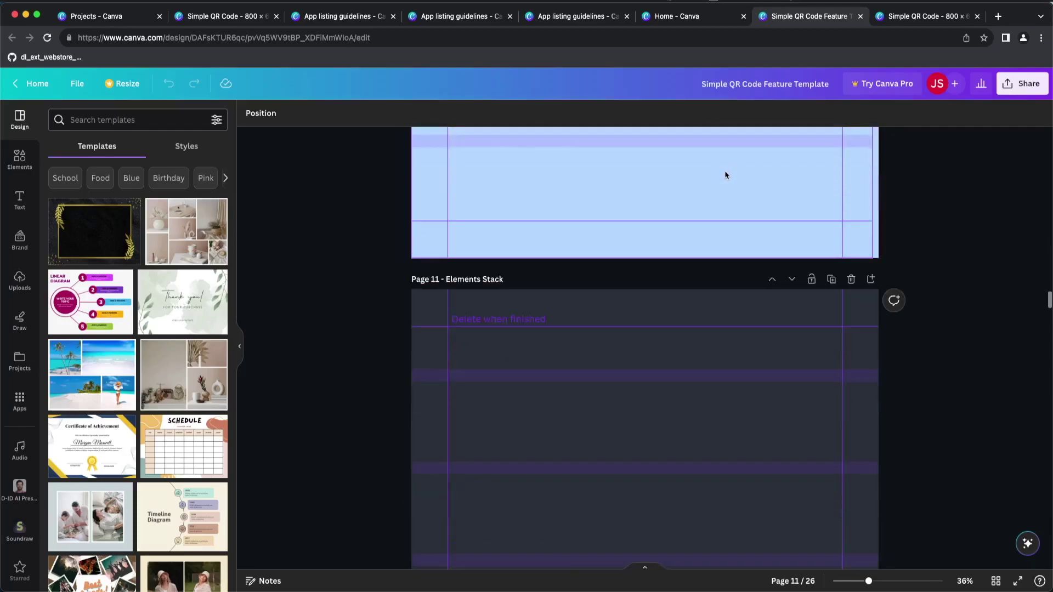
scroll(726, 174, down, 20)
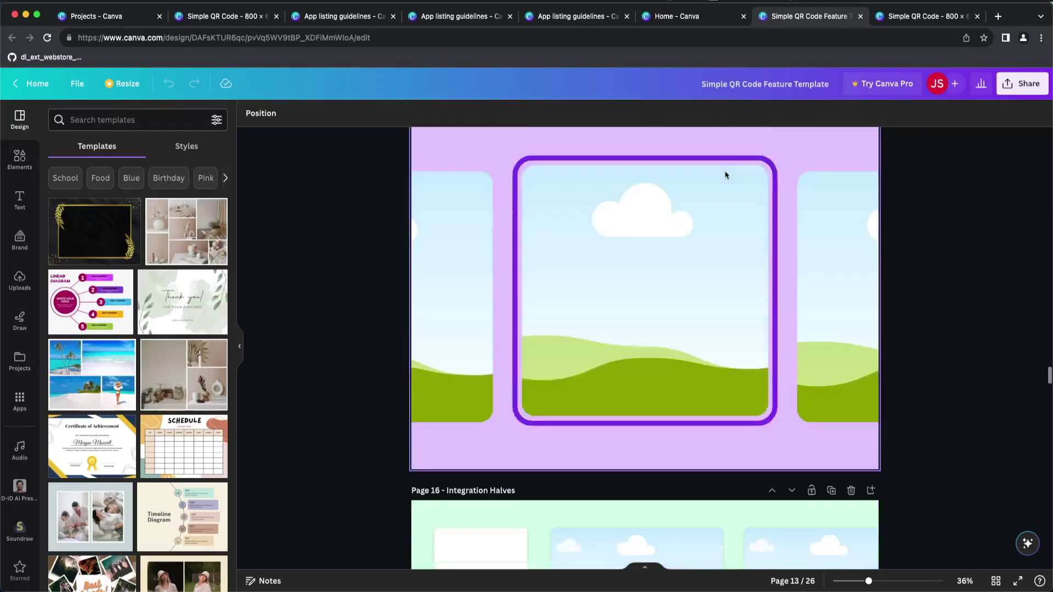
scroll(726, 174, down, 8)
Step: Replace the QR code on page 1 of the Feature Template with the one copied from page 1 of the Simple QR Code design
key(ctrl+Tab)
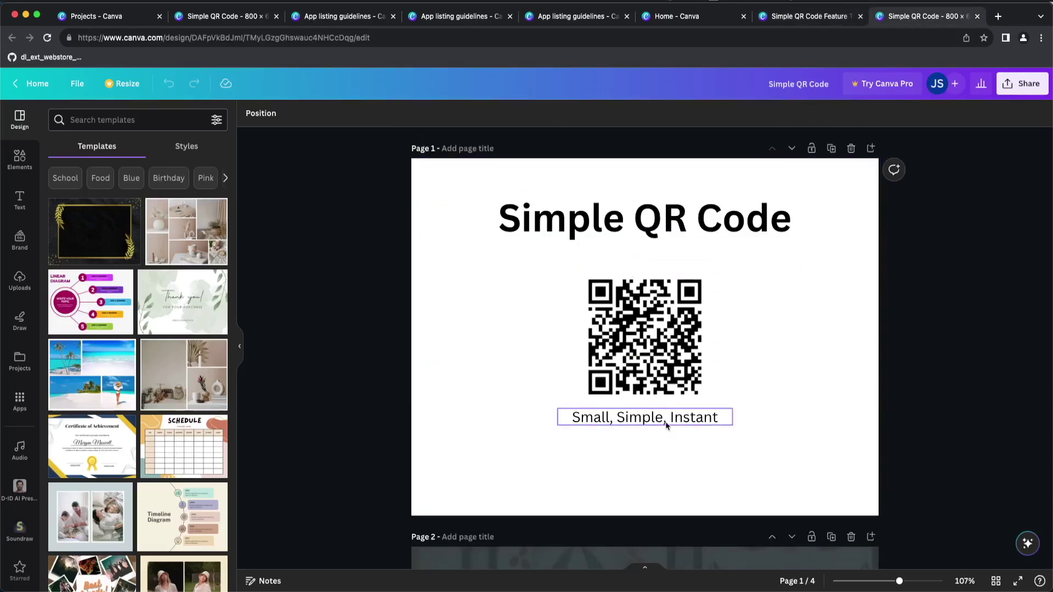
click(651, 363)
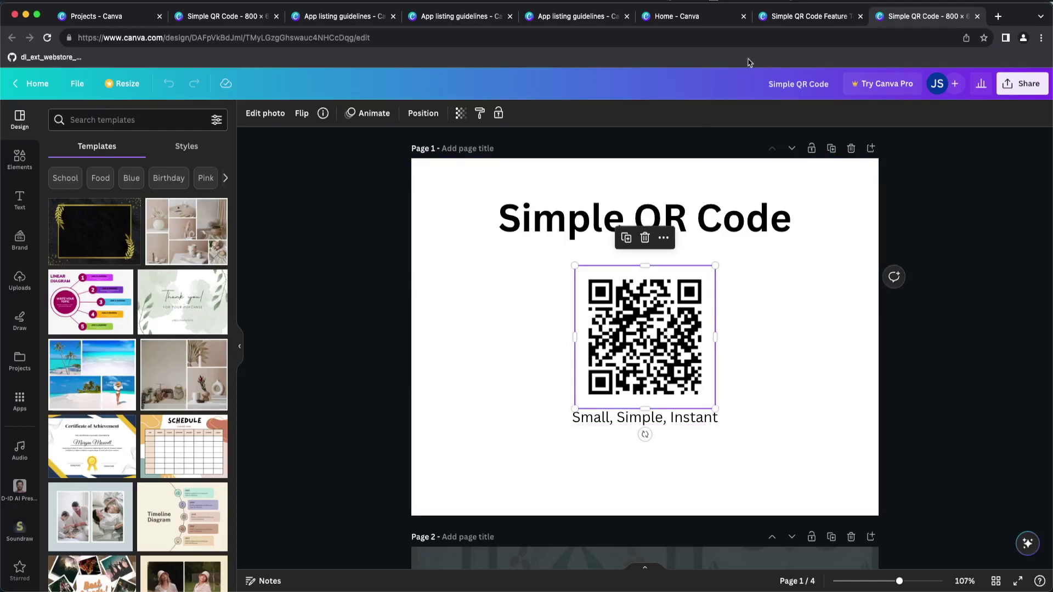
key(ctrl+shift+Tab)
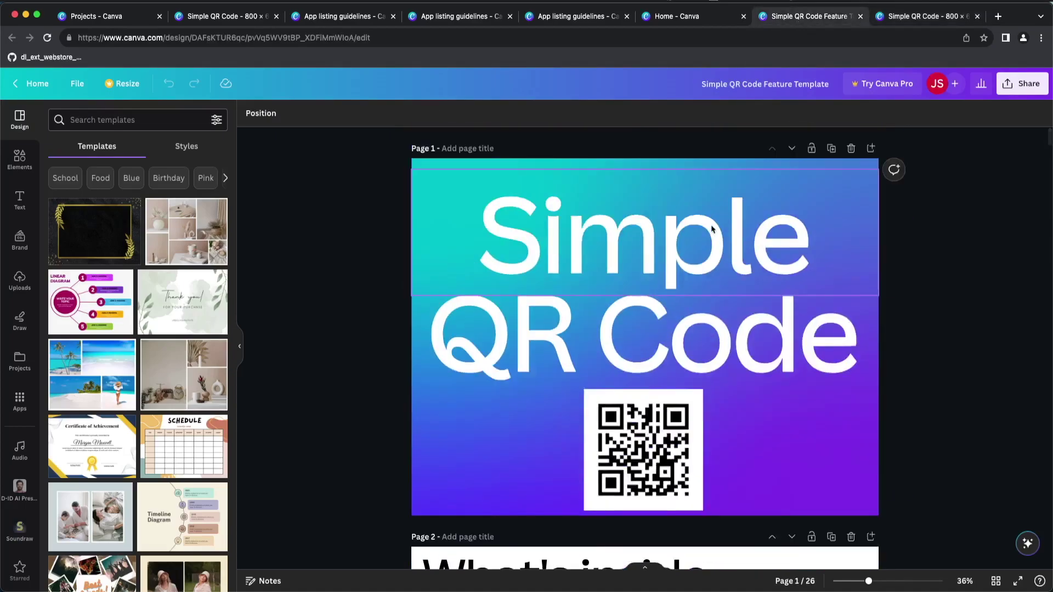
click(644, 450)
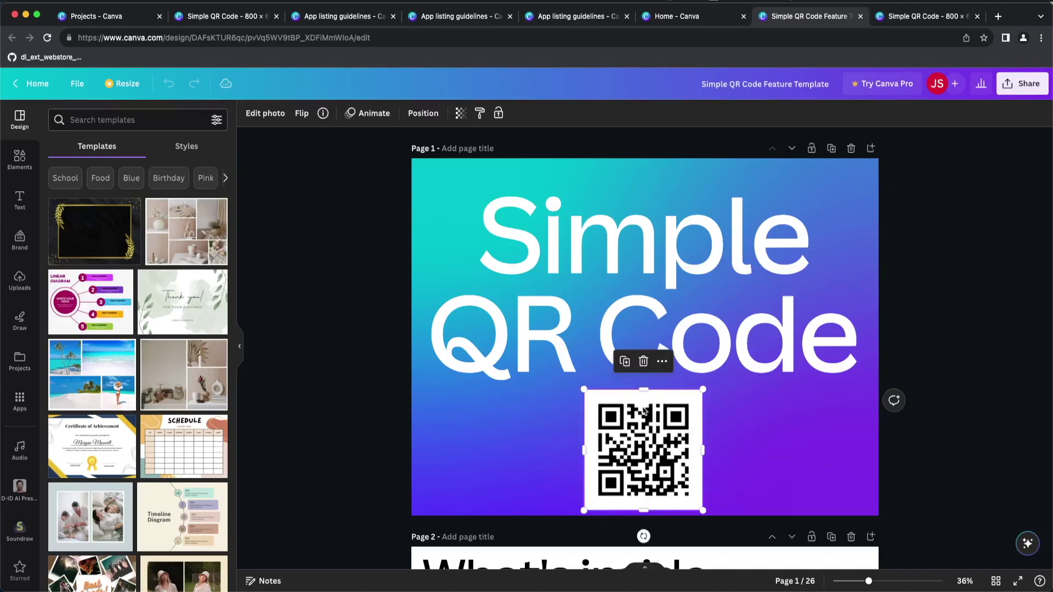
key(Delete)
key(ctrl+v)
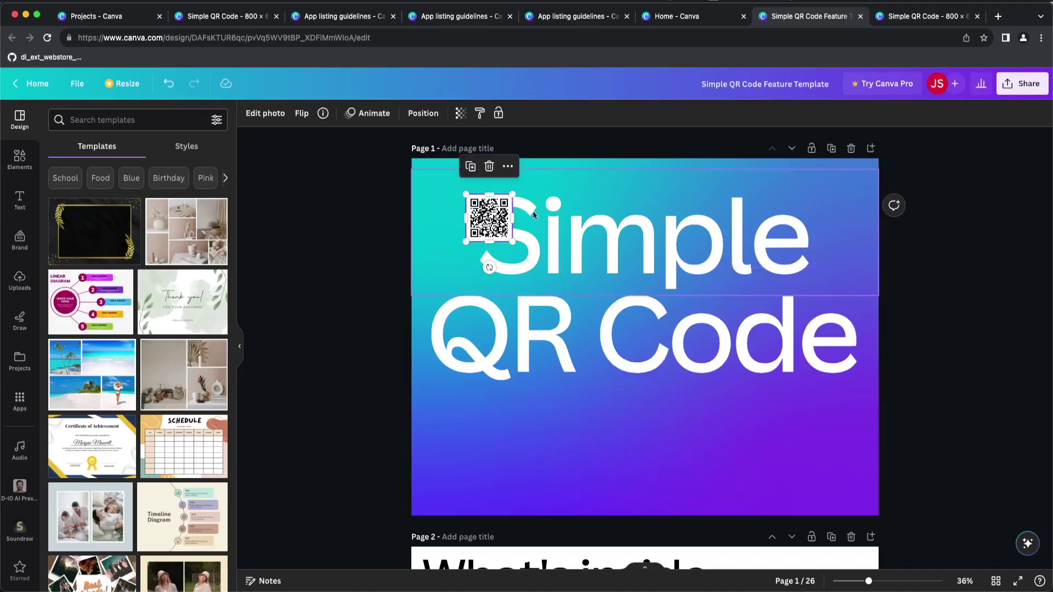
Step: Enlarge the pasted QR code and centre it below the "QR Code" title text on page 1
key(ctrl+z)
key(ctrl+z)
drag(688, 449, 589, 401)
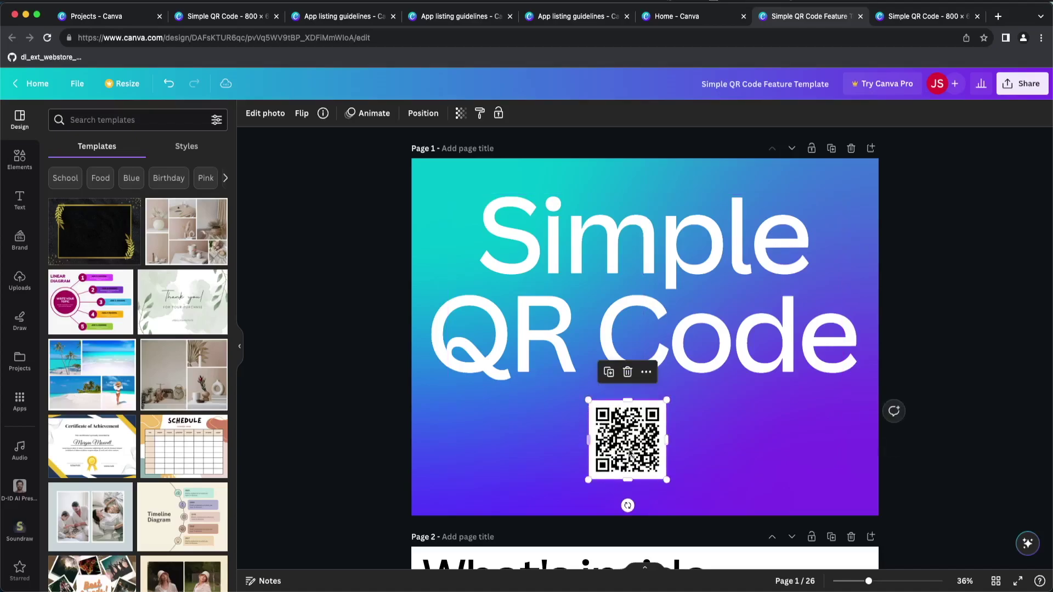
drag(666, 482, 652, 462)
click(812, 448)
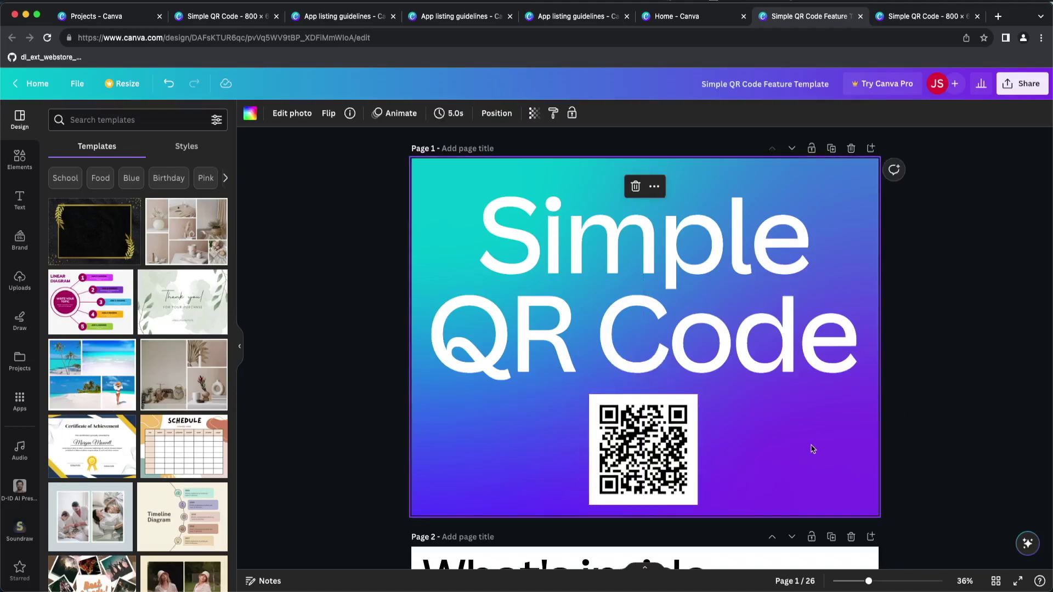
Step: Add a page after page 1 of the Feature Template and paste in the patterned background copied from page 2 of the Simple QR Code design
click(890, 7)
scroll(572, 446, down, 3)
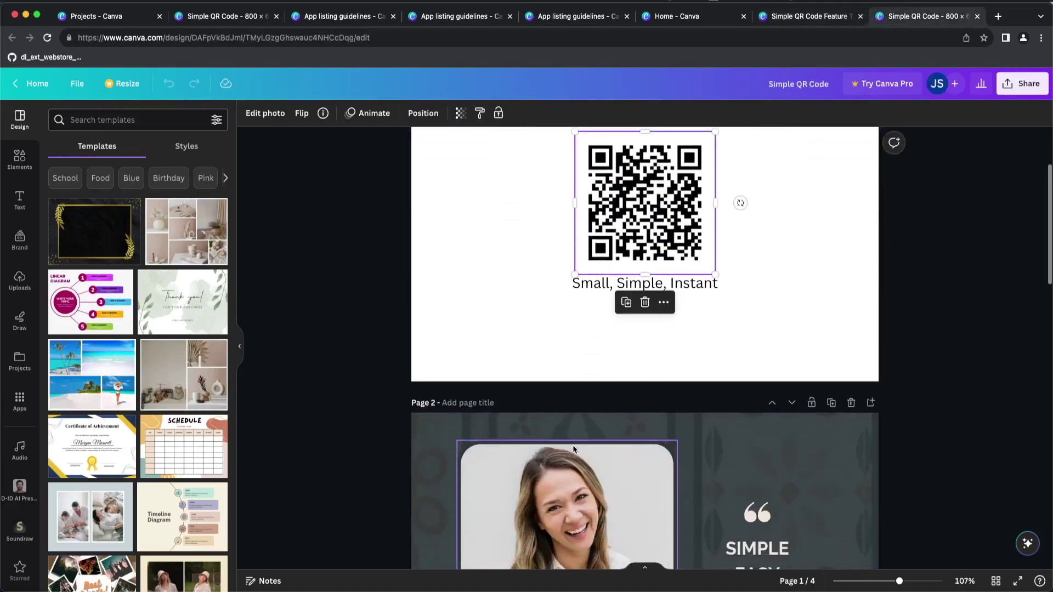
scroll(573, 446, down, 5)
click(788, 266)
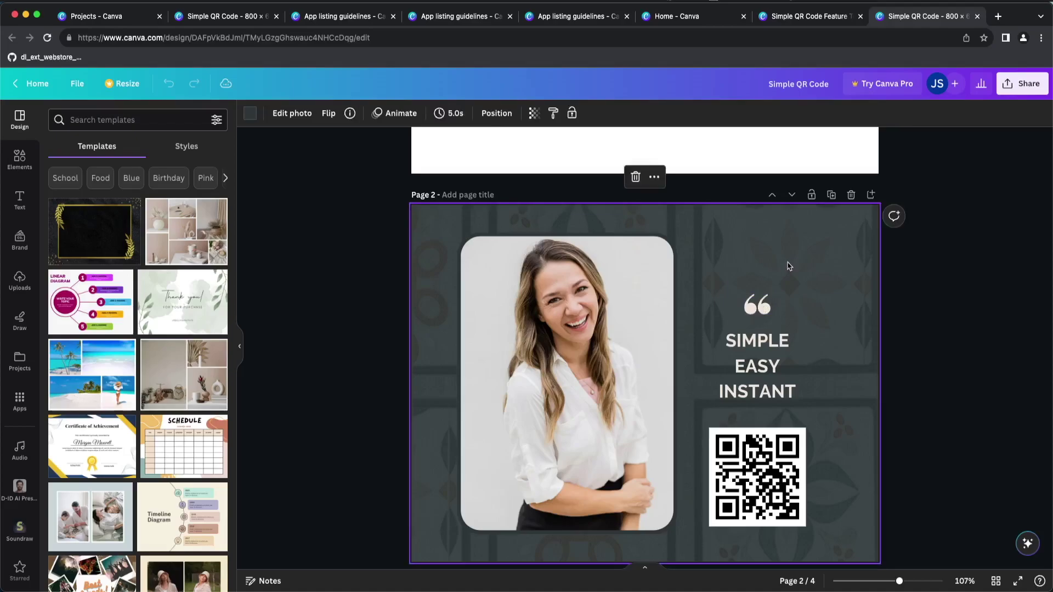
click(833, 16)
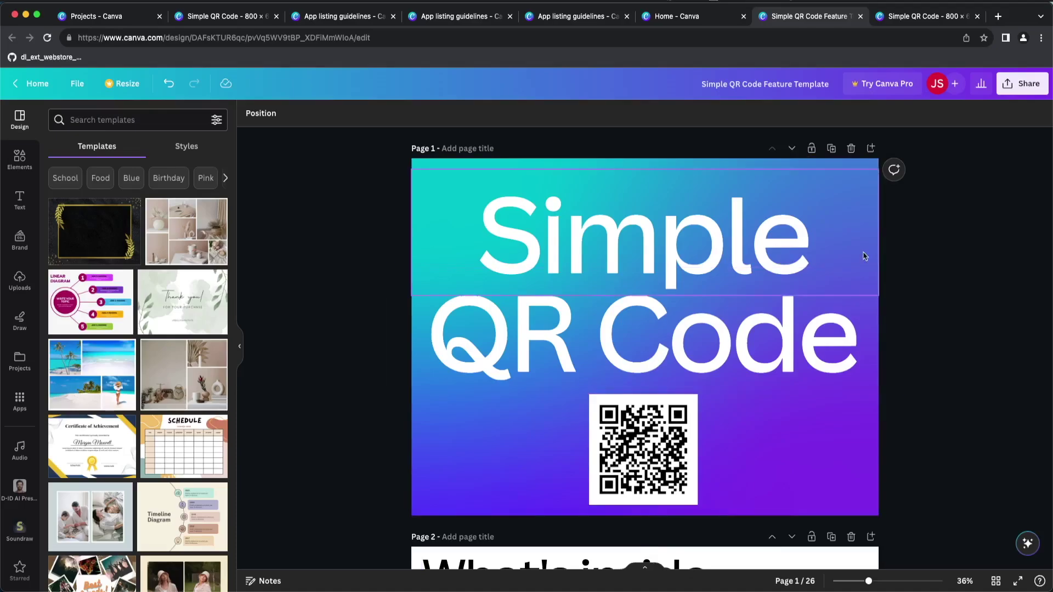
click(871, 149)
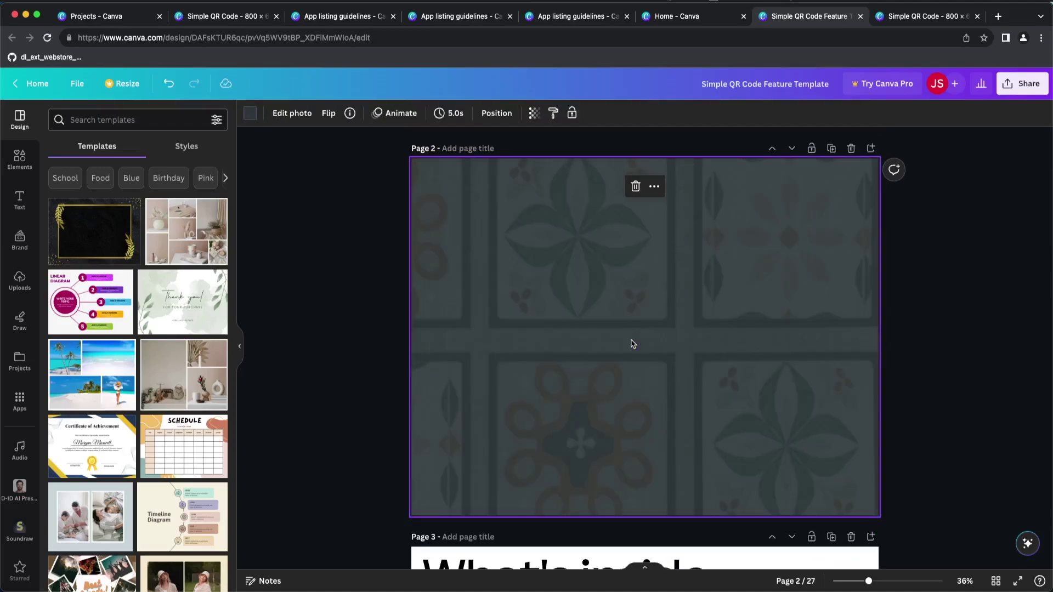
click(635, 187)
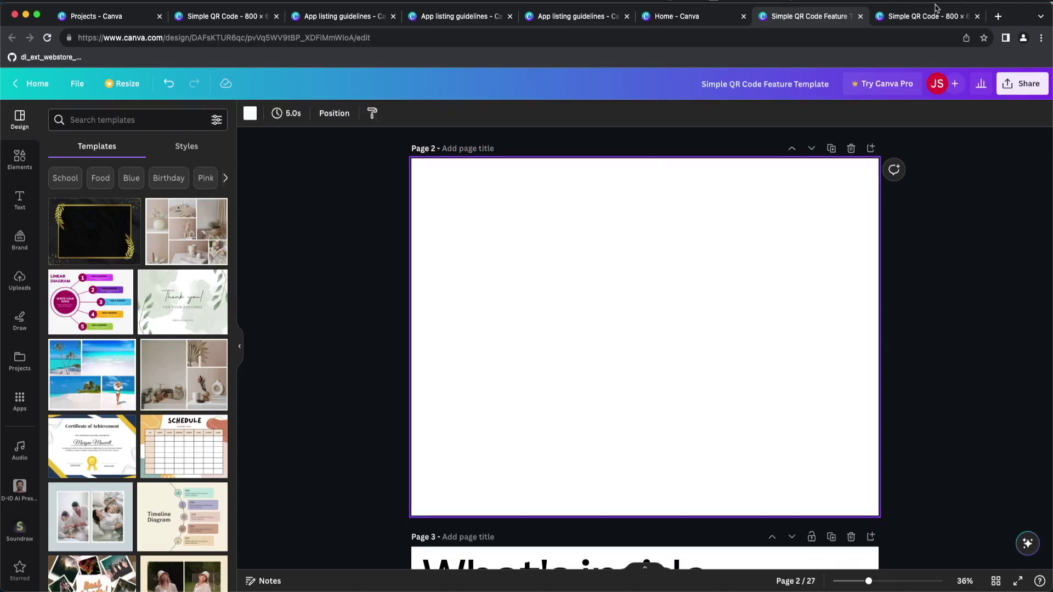
click(937, 9)
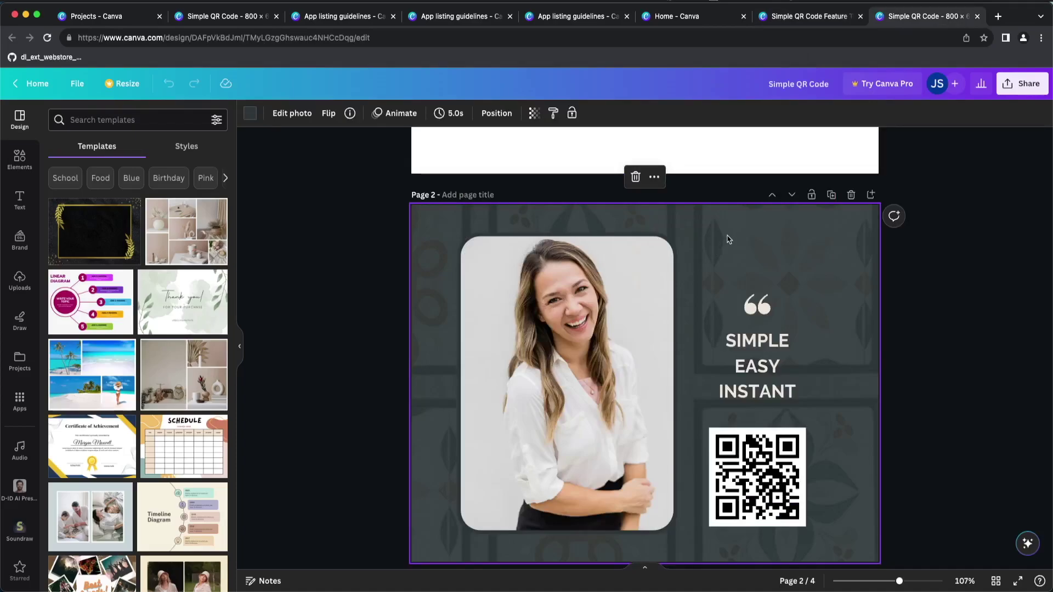
key(super+a)
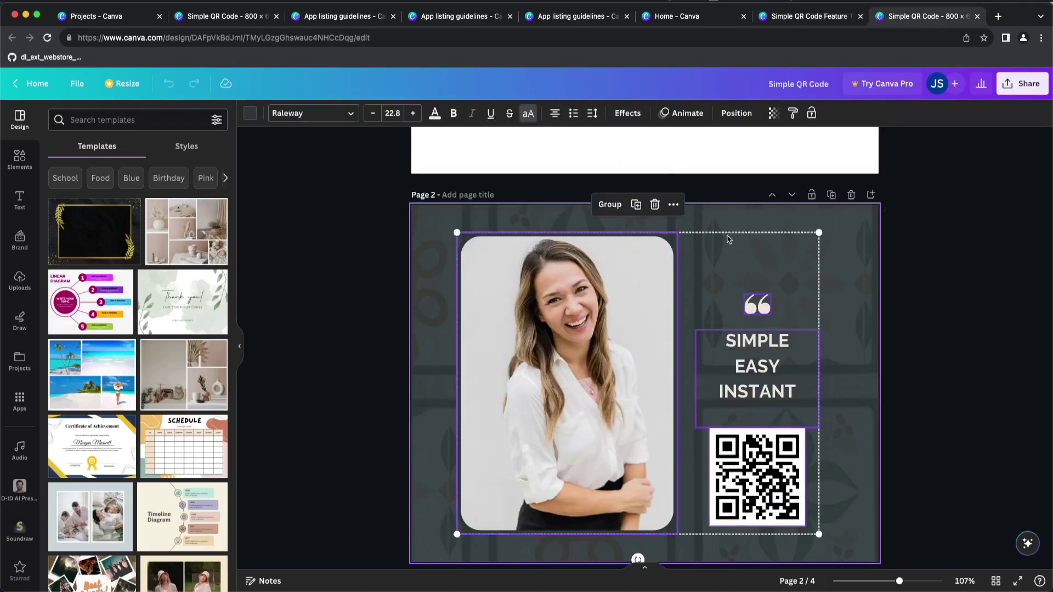
click(825, 22)
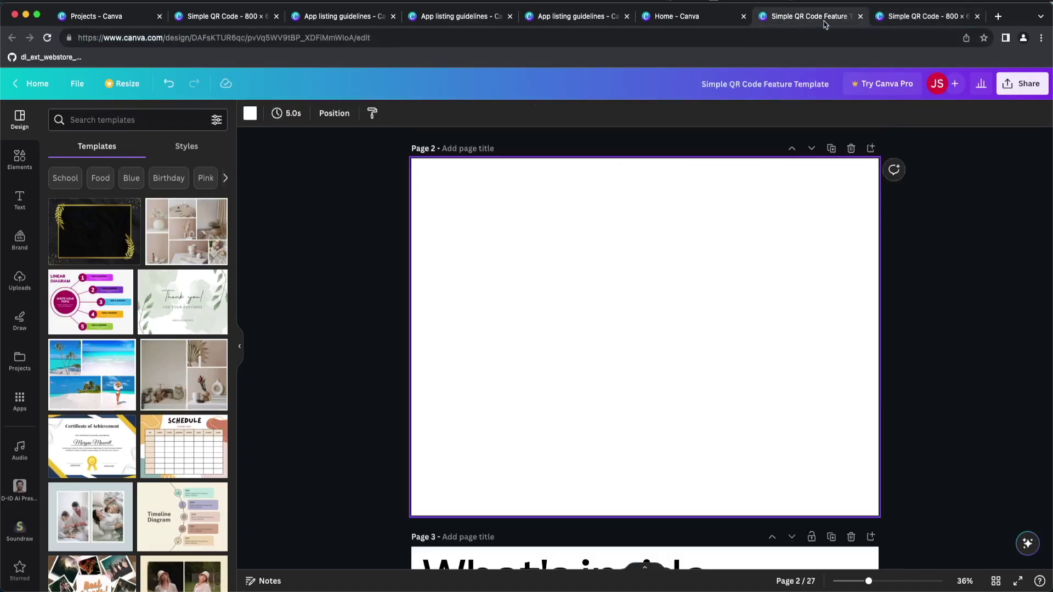
key(super+v)
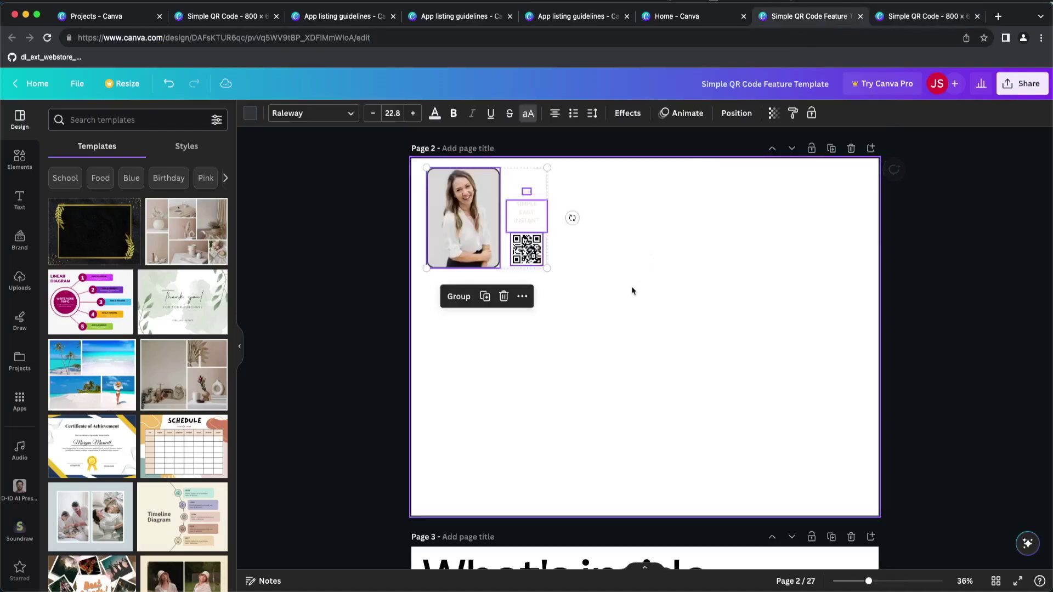
drag(547, 268, 867, 429)
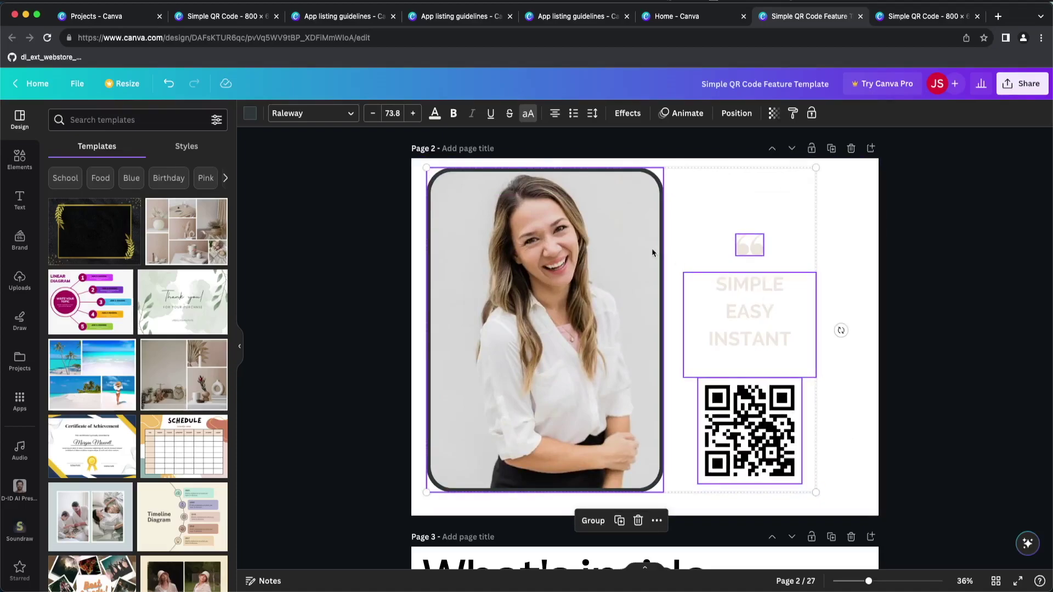
key(super+z)
key(super+z)
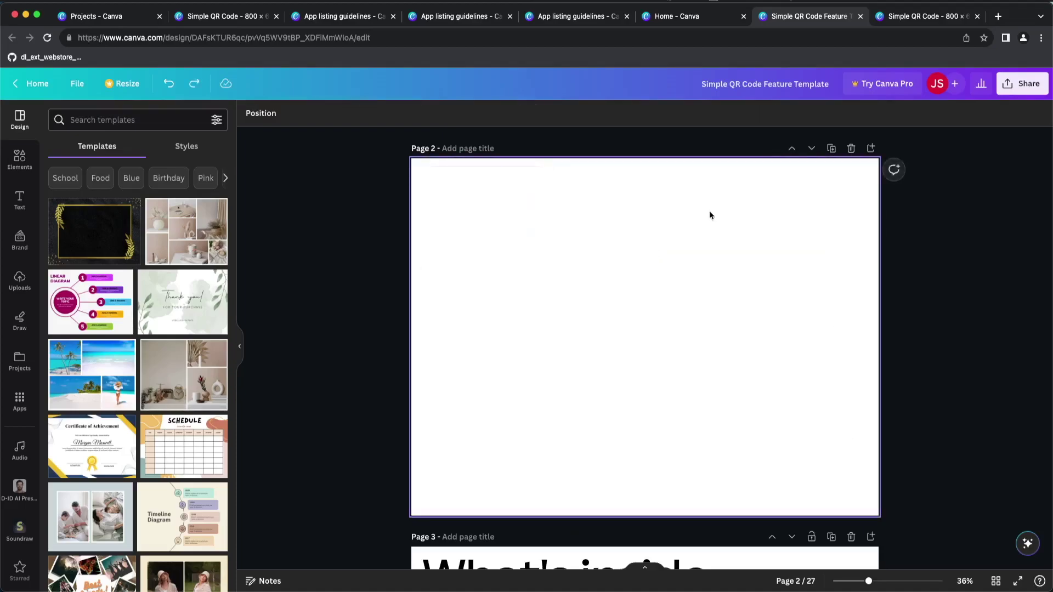
click(914, 20)
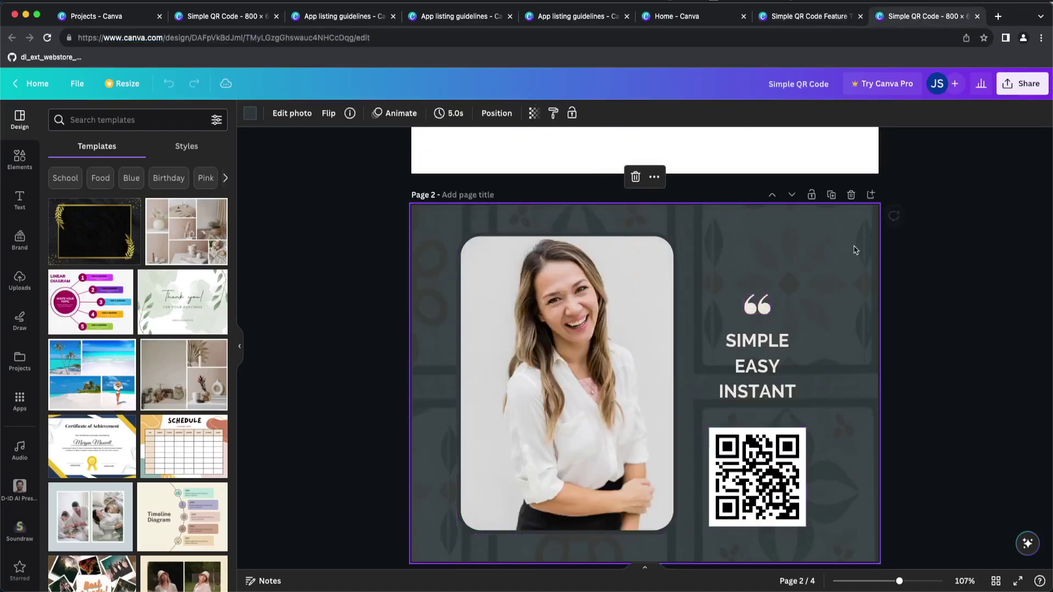
key(ctrl+shift+Tab)
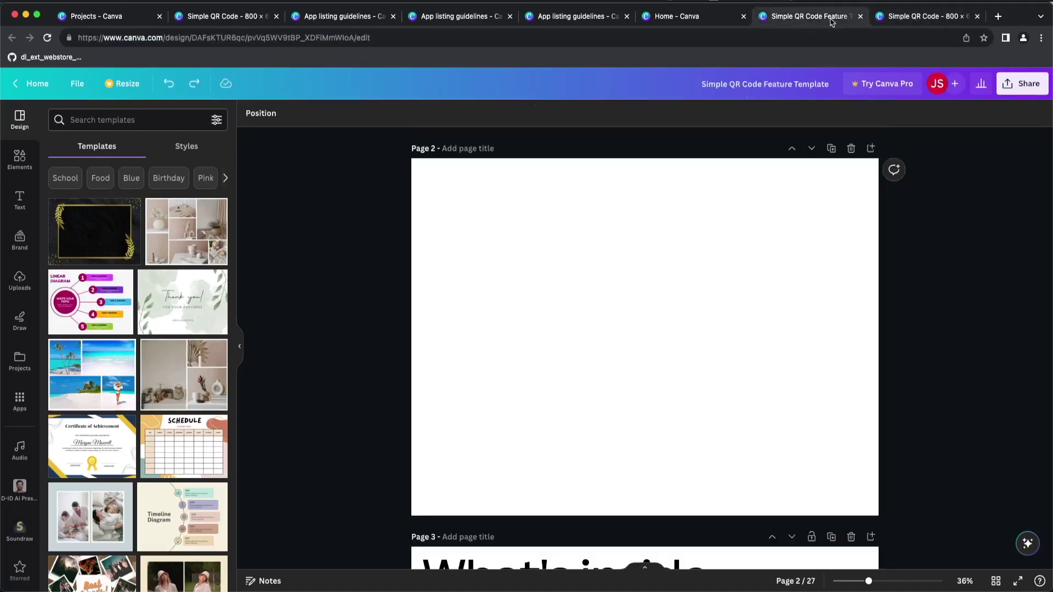
key(ctrl+v)
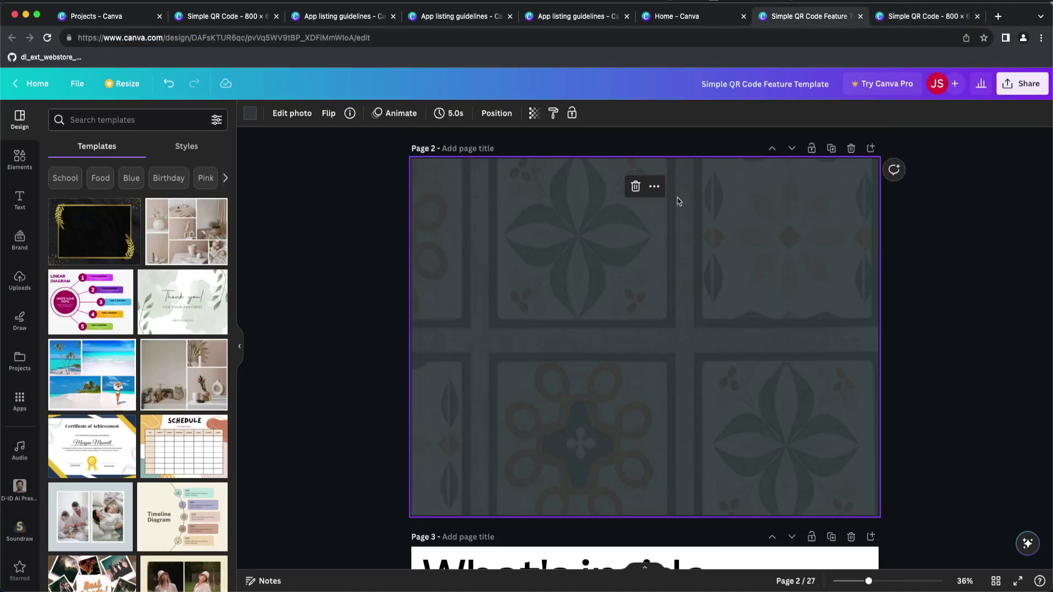
Step: Copy the photo, quotation mark, text and QR code from Simple QR Code page 2 onto Feature Template page 2, enlarged and centred to fill the page
click(908, 17)
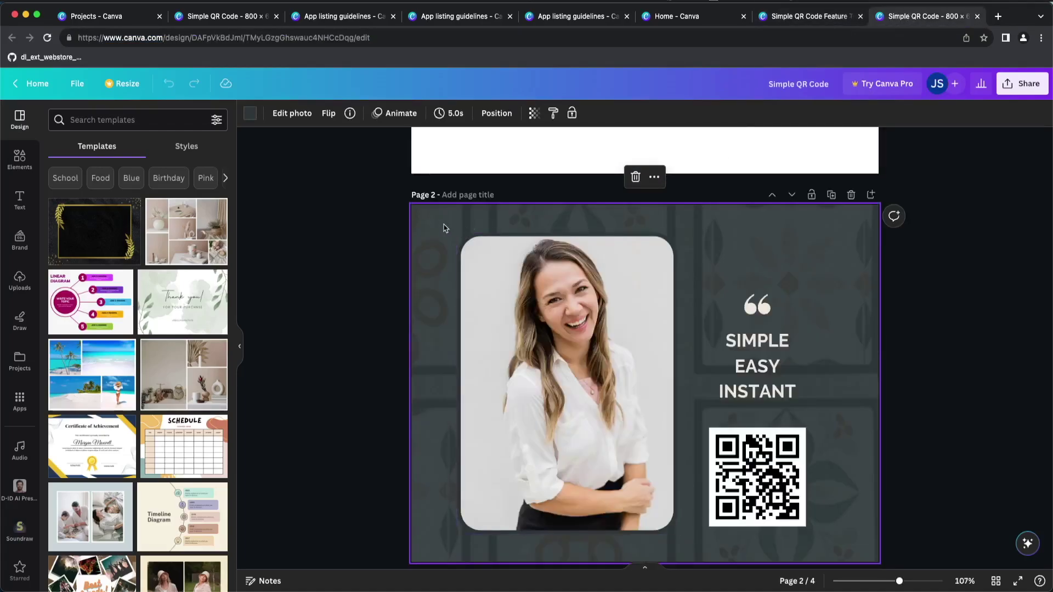
drag(444, 228, 843, 550)
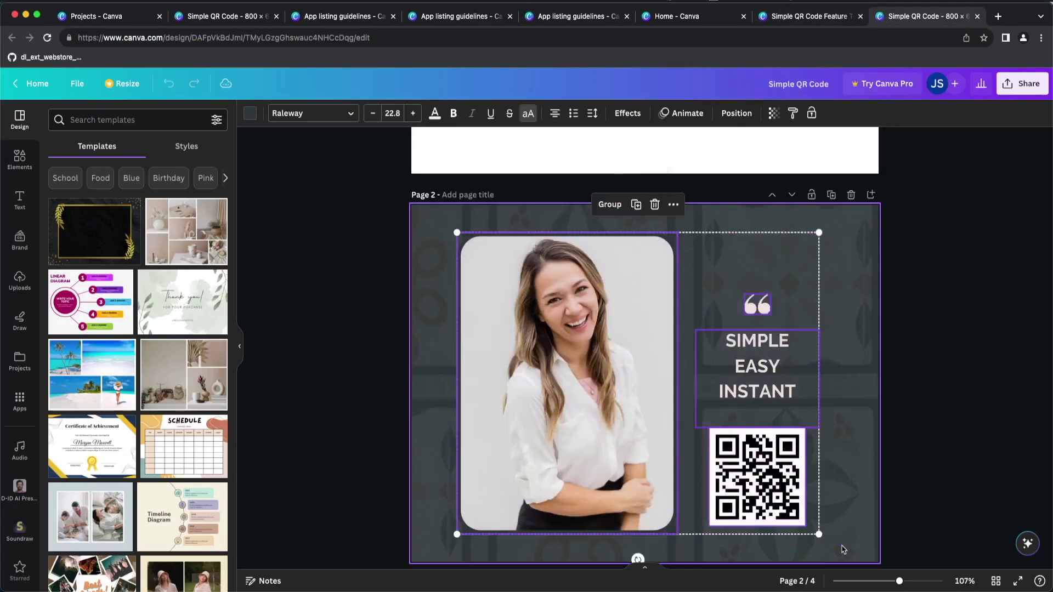
click(796, 17)
key(super+v)
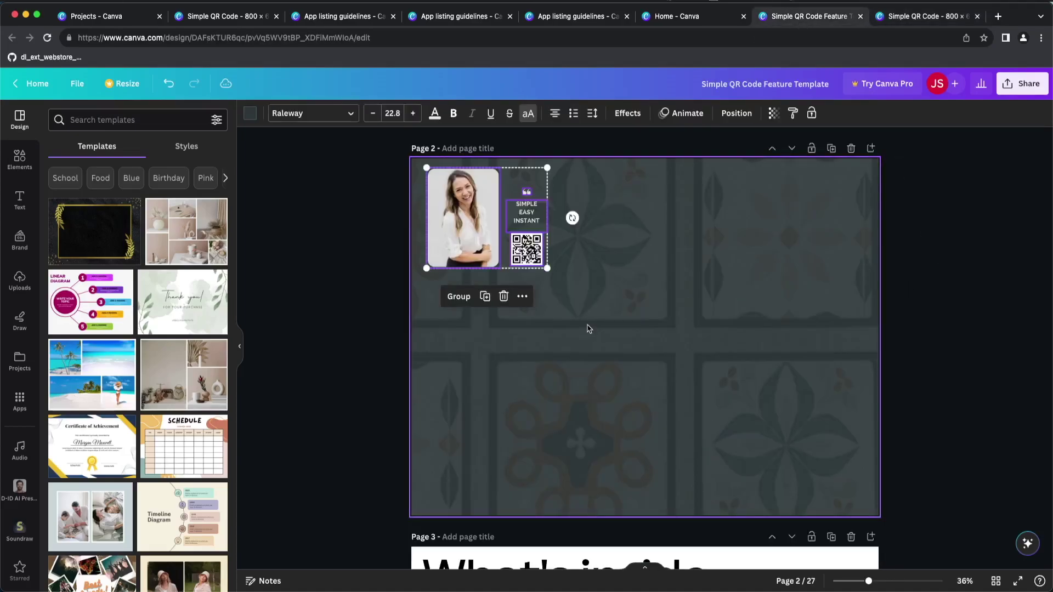
drag(540, 274, 872, 458)
drag(602, 340, 620, 340)
click(930, 406)
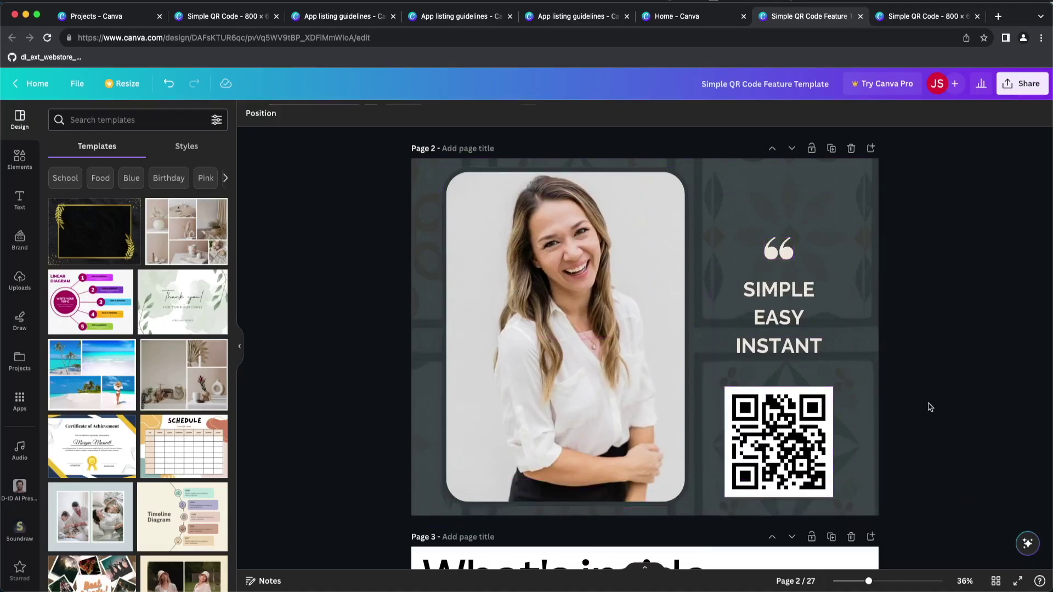
Step: Delete the quotation mark on page 2 and enlarge the "SIMPLE EASY INSTANT" text to size 90
click(779, 248)
key(Delete)
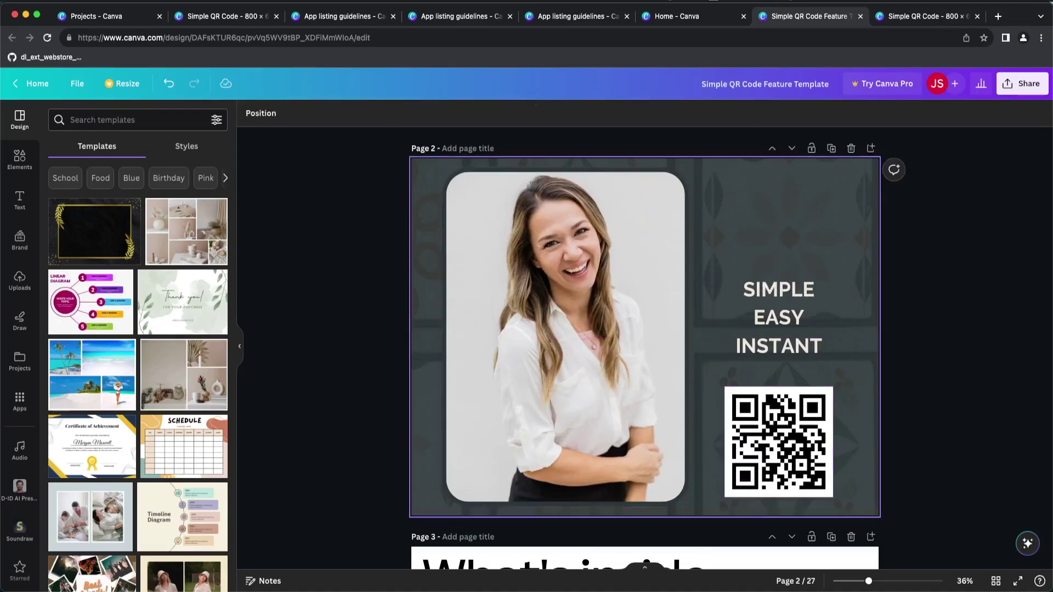
click(785, 321)
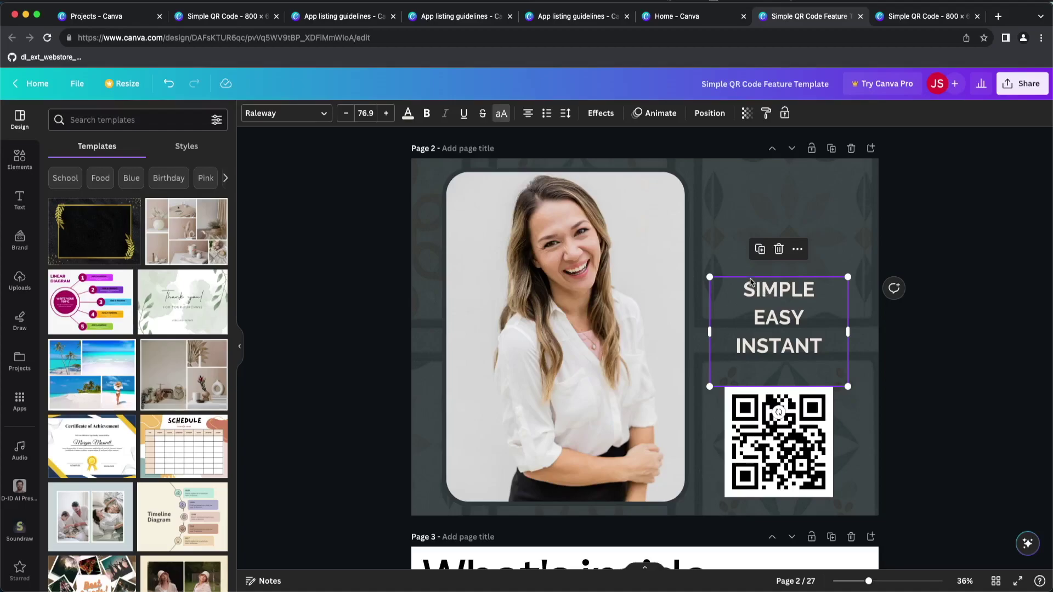
drag(710, 277, 693, 247)
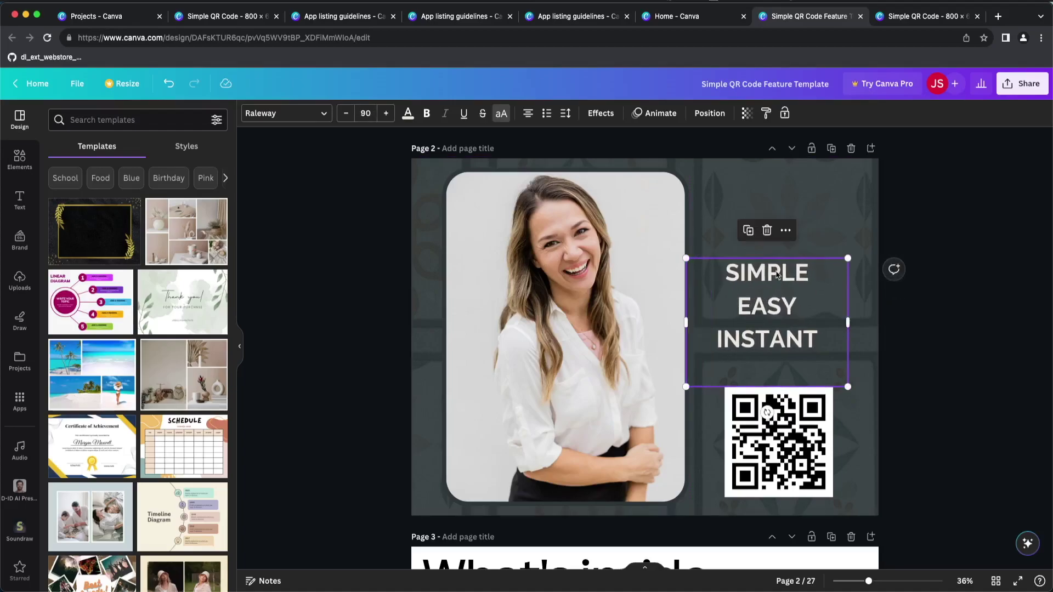
Step: Move the "SIMPLE EASY INSTANT" text up, centred above the QR code, and shift the photo slightly closer to the page's left edge
drag(767, 259, 779, 227)
drag(613, 287, 600, 287)
click(795, 272)
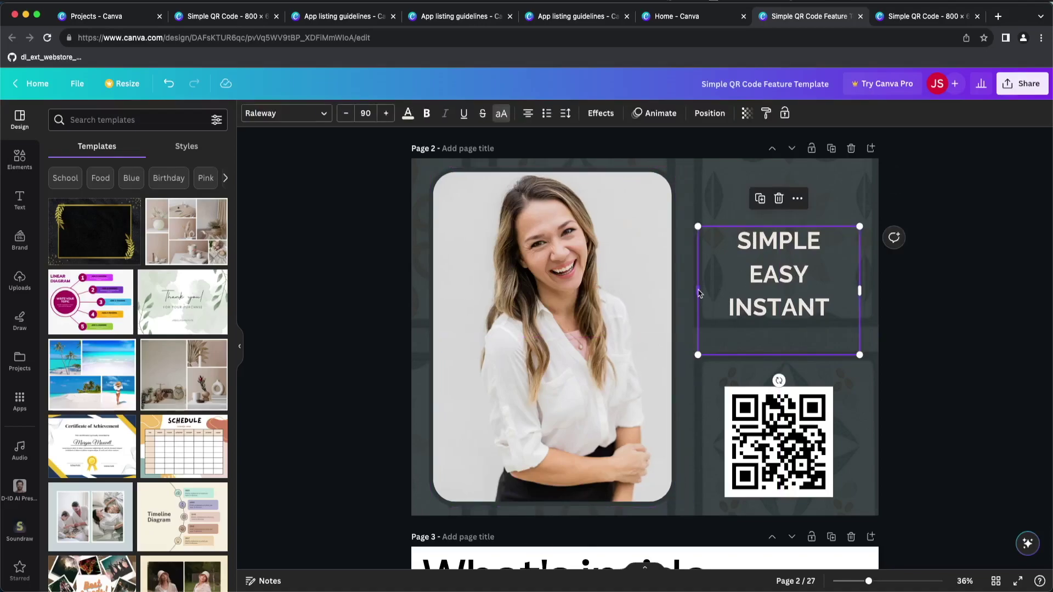
Step: Widen the "SIMPLE EASY INSTANT" text box slightly toward the photo and shift the QR code to stay centred beneath the text
click(699, 289)
drag(695, 291, 684, 291)
click(756, 429)
drag(767, 436, 760, 436)
Step: Enlarge the "SIMPLE EASY INSTANT" text on page 2 until its lines fill most of the space between the photo and the page edge
click(770, 251)
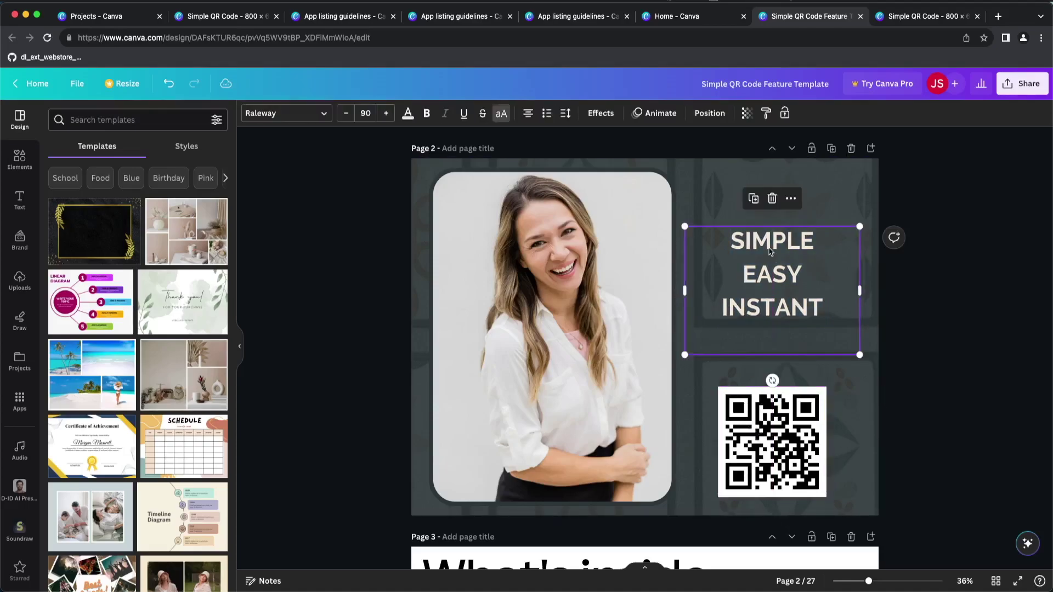
click(753, 239)
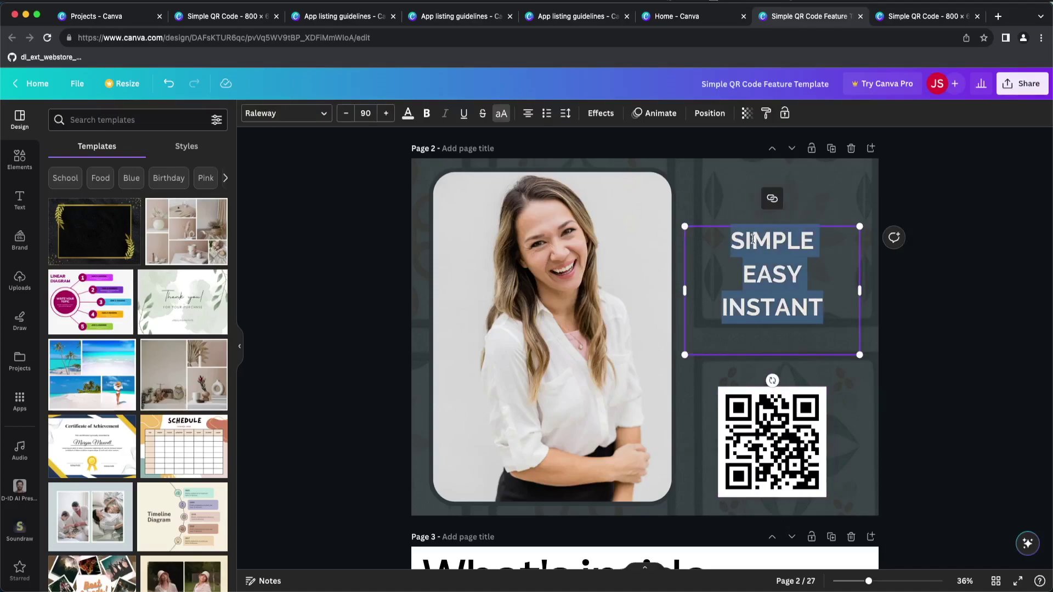
click(387, 113)
click(386, 113)
click(387, 113)
click(386, 113)
click(387, 113)
click(387, 113)
click(387, 113)
click(387, 113)
click(387, 113)
click(387, 113)
click(387, 113)
click(387, 113)
click(387, 113)
click(386, 113)
click(387, 113)
click(387, 113)
click(386, 113)
click(387, 113)
click(386, 113)
click(387, 113)
click(386, 113)
click(387, 113)
click(387, 113)
click(386, 113)
click(386, 113)
click(387, 113)
click(387, 113)
click(387, 113)
click(387, 113)
click(387, 113)
click(387, 113)
click(387, 113)
click(387, 112)
click(351, 240)
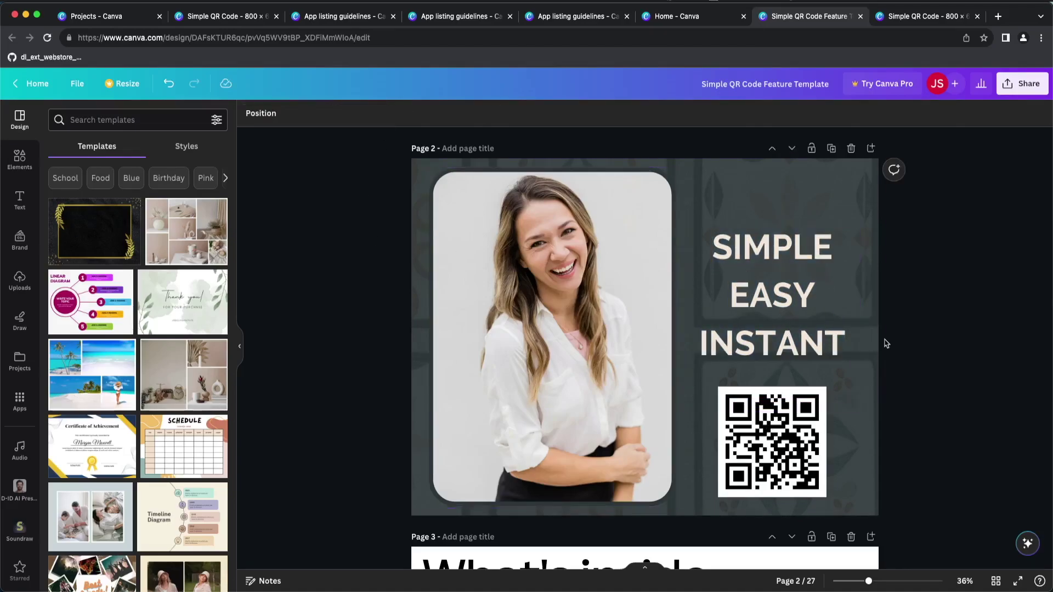
Step: Add a page after page 2 of the Feature Template and paste in the pink-yellow gradient background copied from Simple QR Code page 3
click(931, 16)
scroll(805, 231, down, 8)
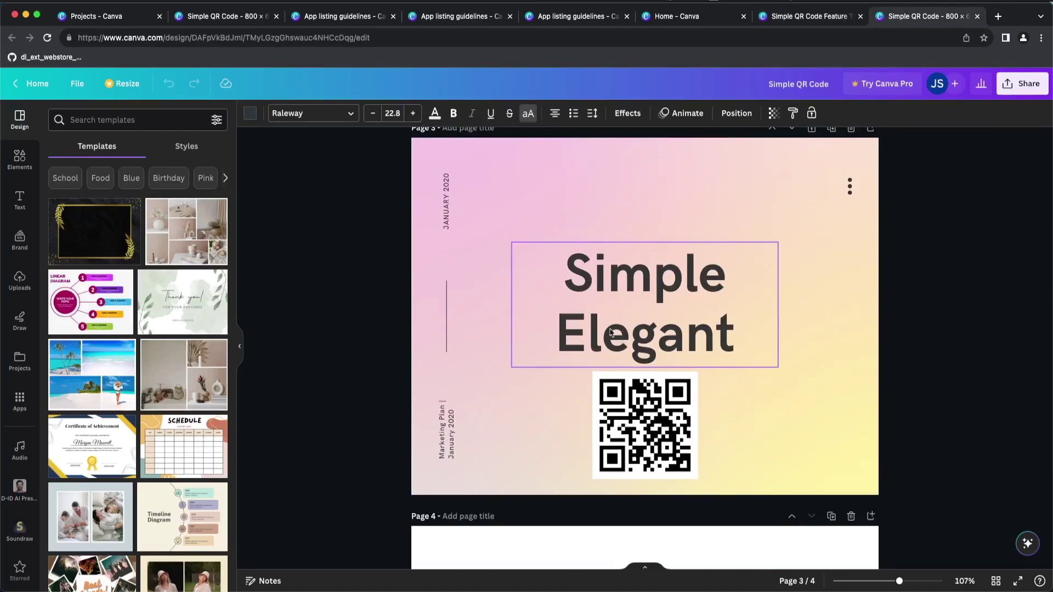
click(783, 237)
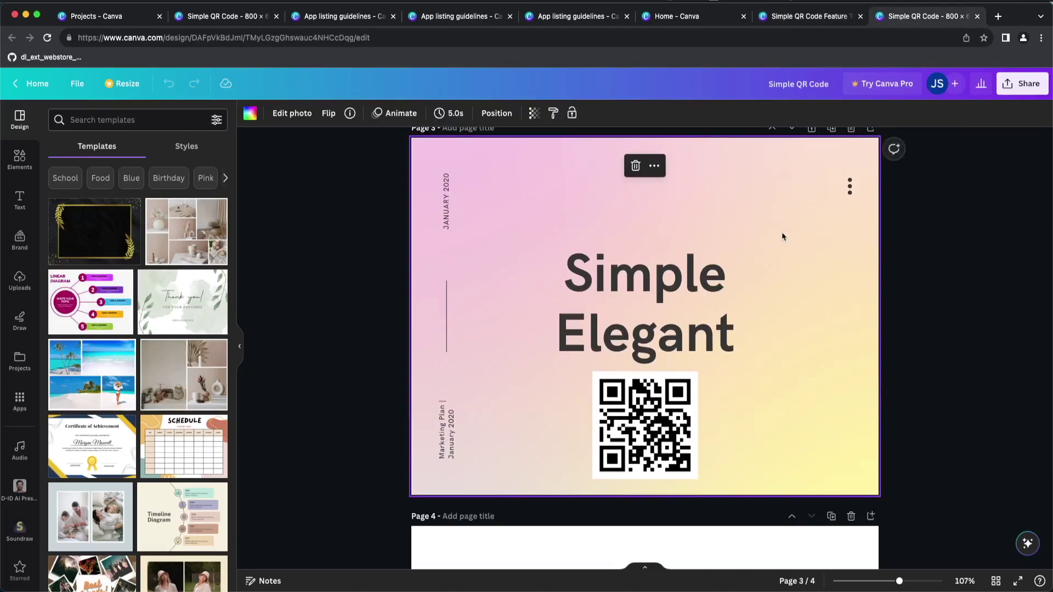
click(823, 16)
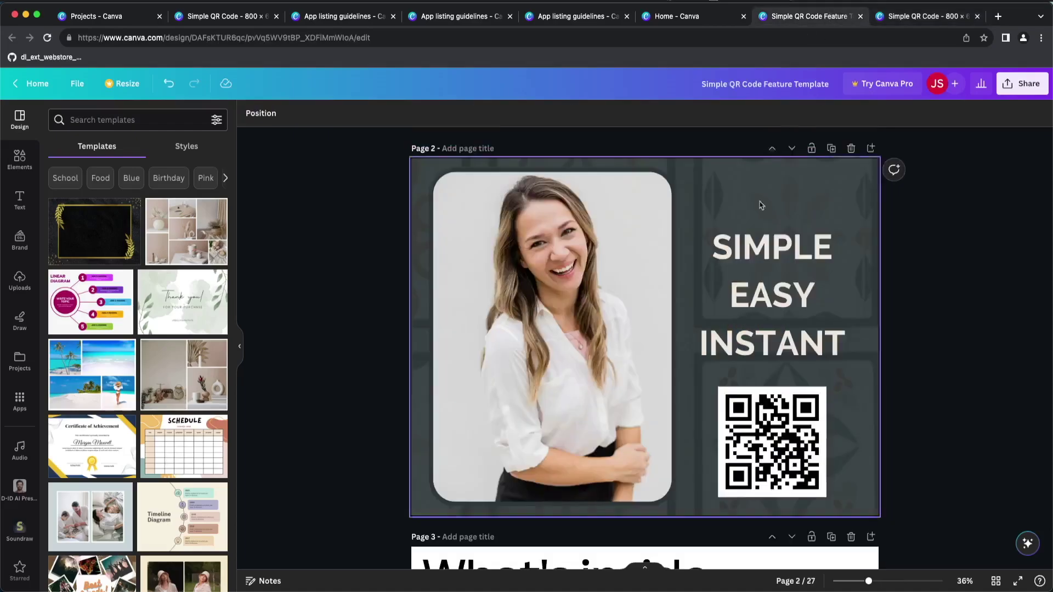
click(872, 150)
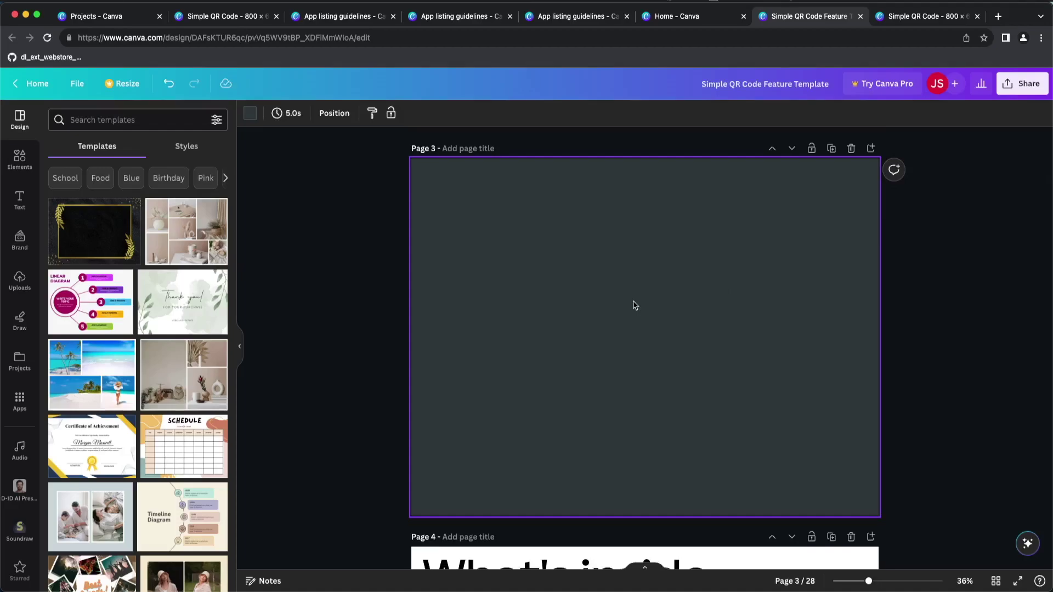
key(super+v)
Step: Copy the "Simple Elegant" text, QR code and three dots from Simple QR Code page 3 onto Feature Template page 3, enlarging the heading to size 223
click(927, 8)
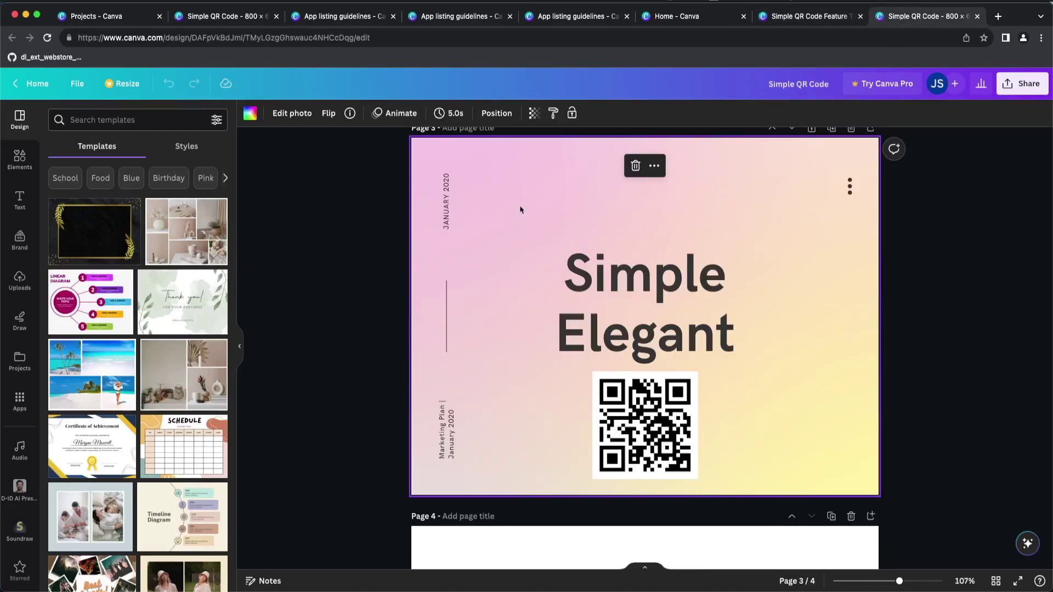
drag(482, 150, 893, 491)
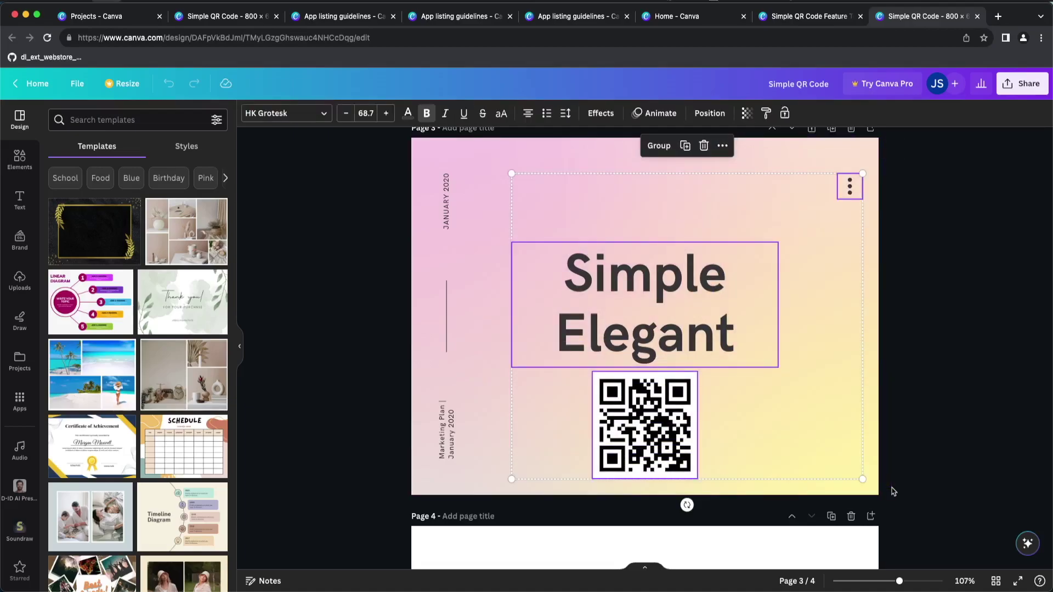
click(804, 16)
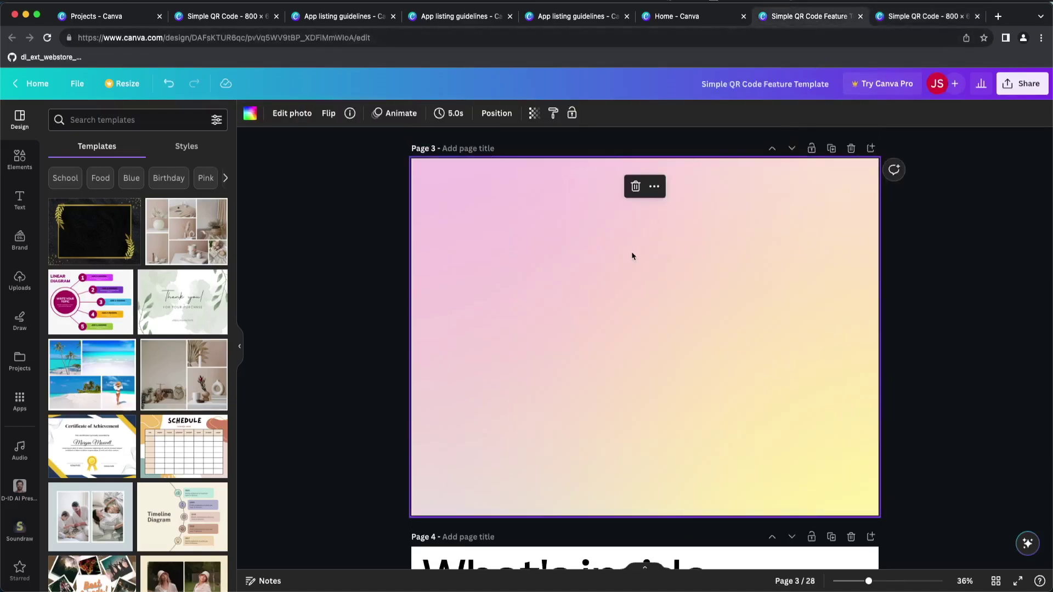
key(super+v)
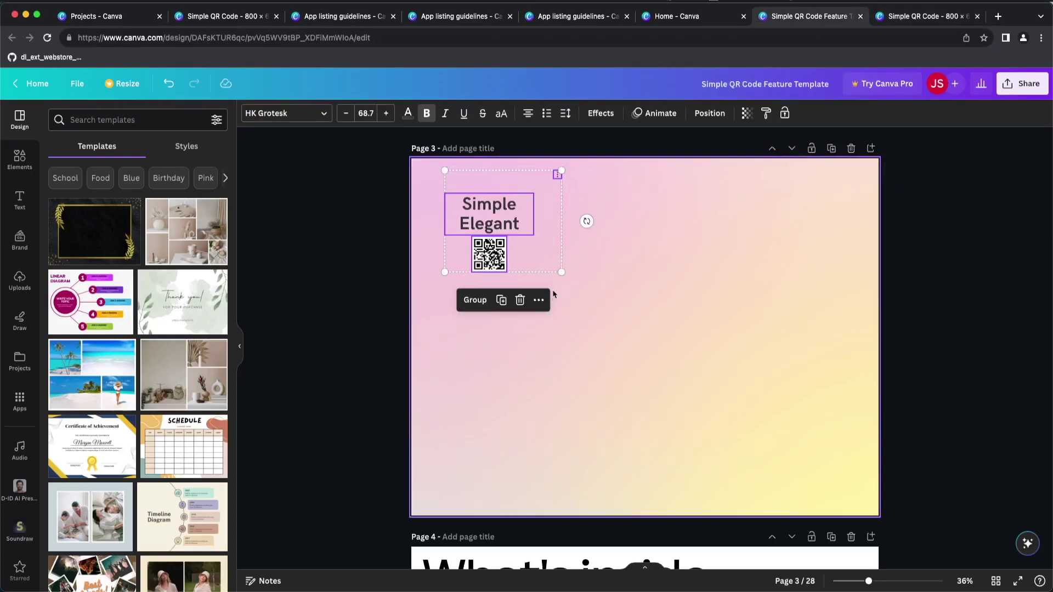
drag(561, 272, 872, 447)
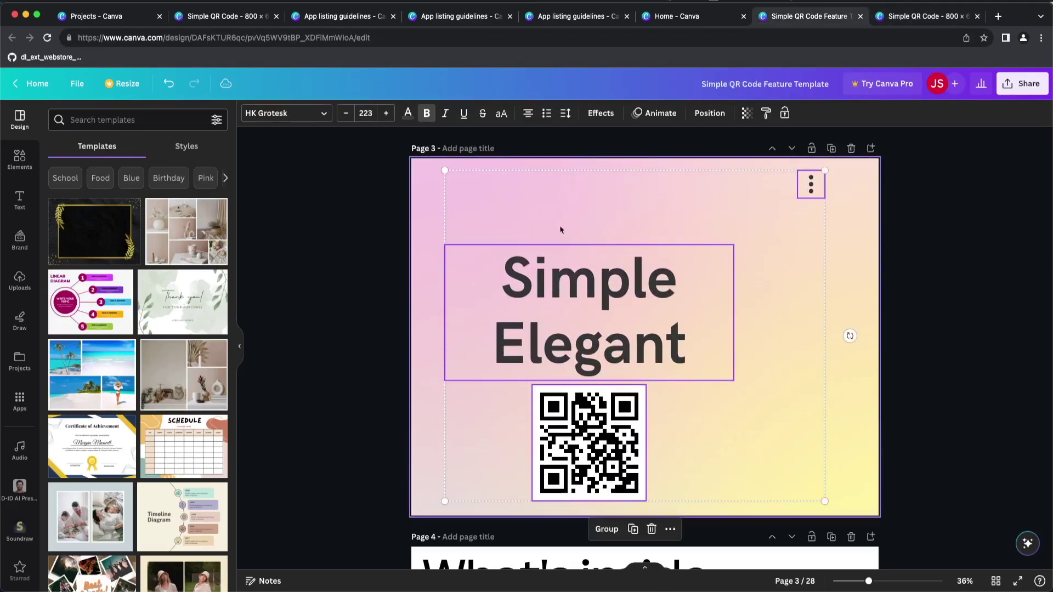
drag(542, 219, 599, 217)
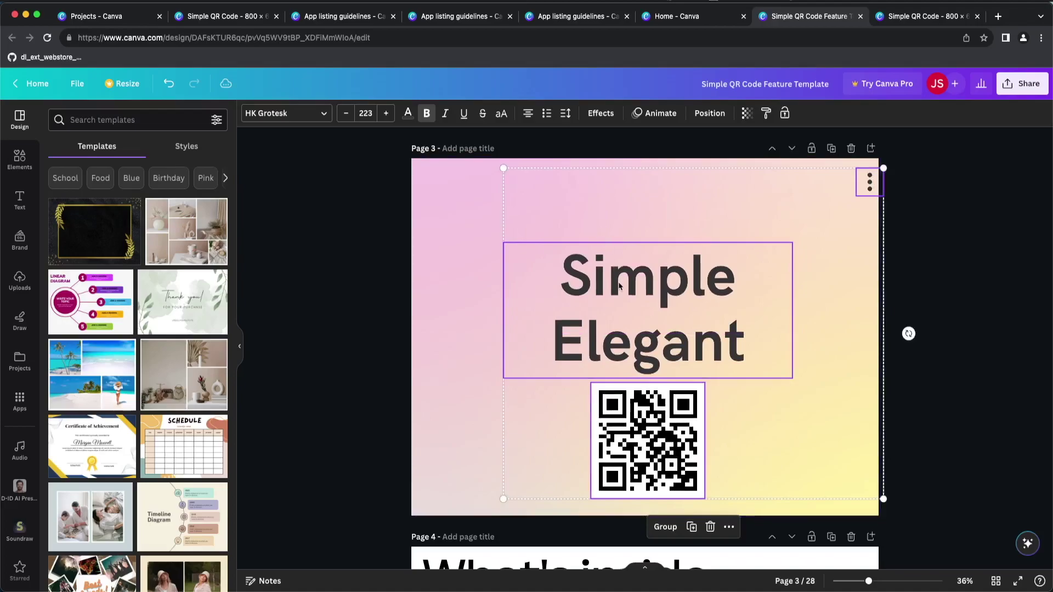
Step: Centre the "Simple Elegant" heading and the QR code horizontally on page 3 and move the three dots inward from the page's corner
click(472, 235)
click(649, 273)
mouse_move(641, 270)
mouse_down()
mouse_move(623, 270)
mouse_move(643, 268)
mouse_up()
click(645, 422)
drag(645, 422, 643, 425)
click(943, 346)
drag(867, 188, 849, 203)
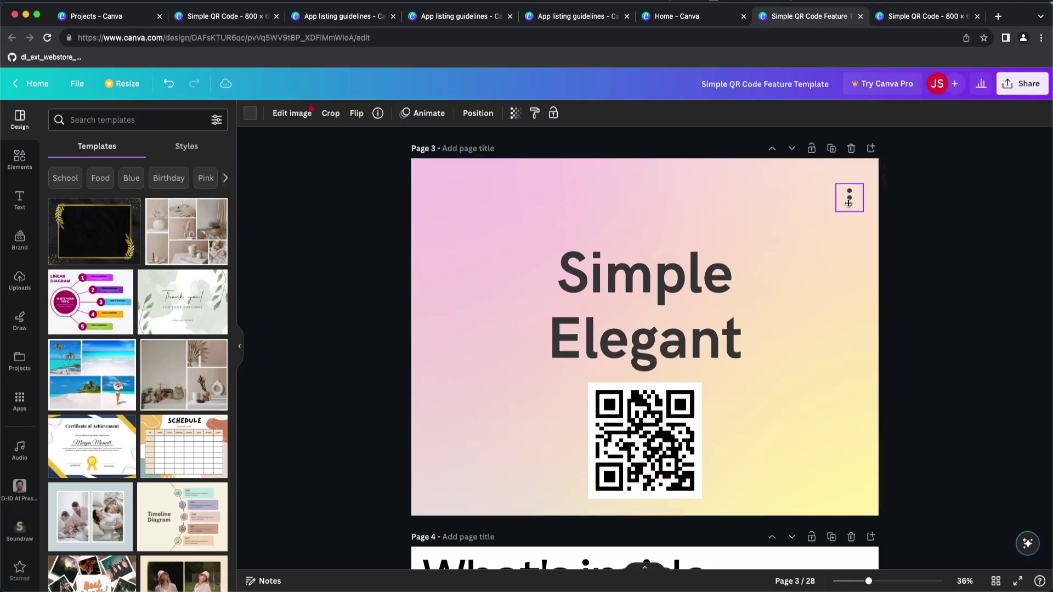
click(939, 322)
Step: Download only pages 1-3 of the Feature Template as PNG and save the file to the Downloads folder
scroll(784, 257, up, 10)
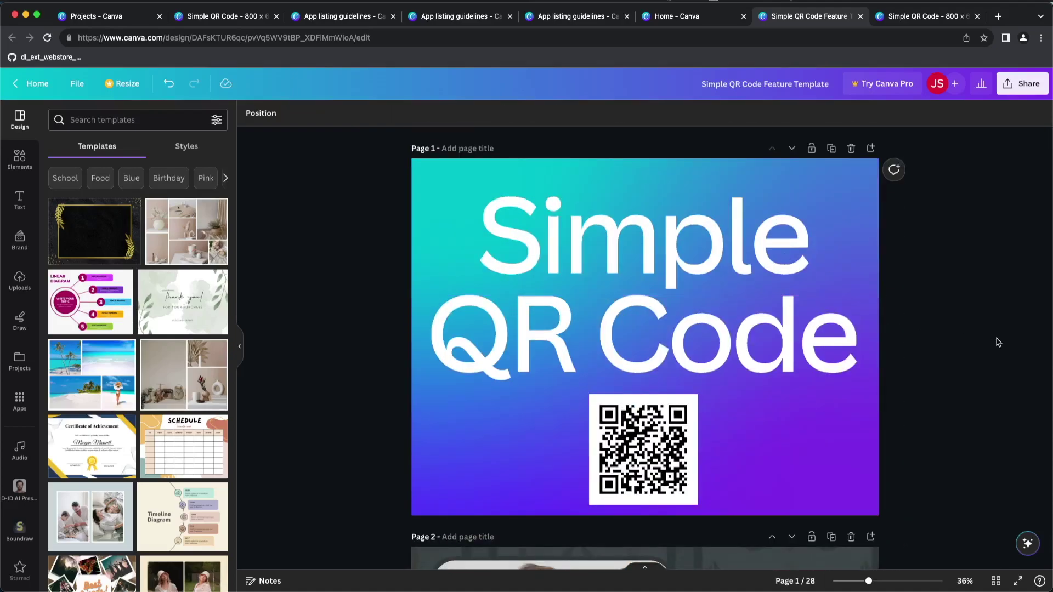
scroll(985, 346, down, 10)
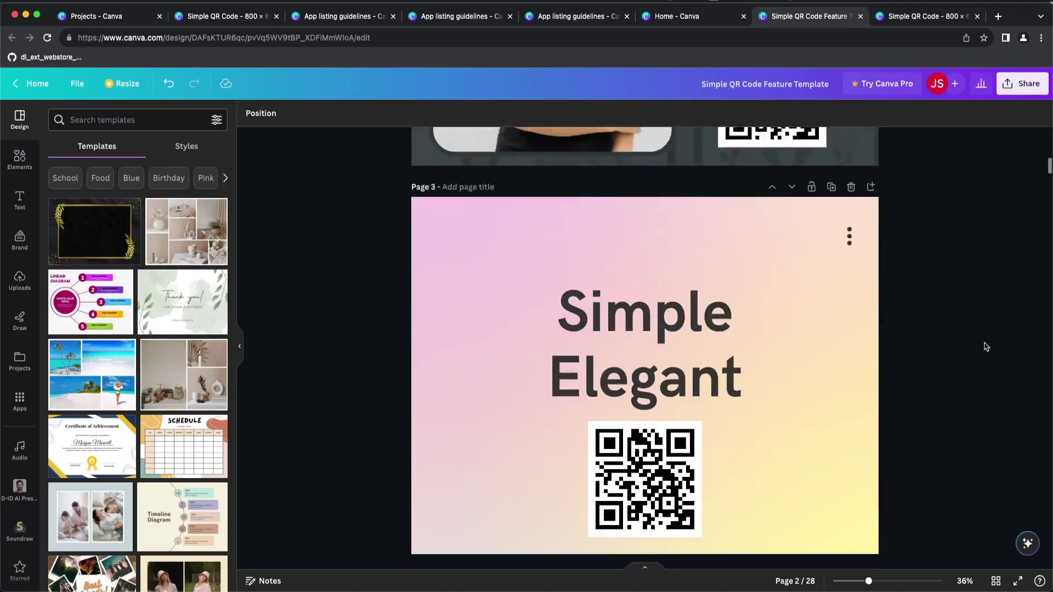
scroll(986, 346, up, 10)
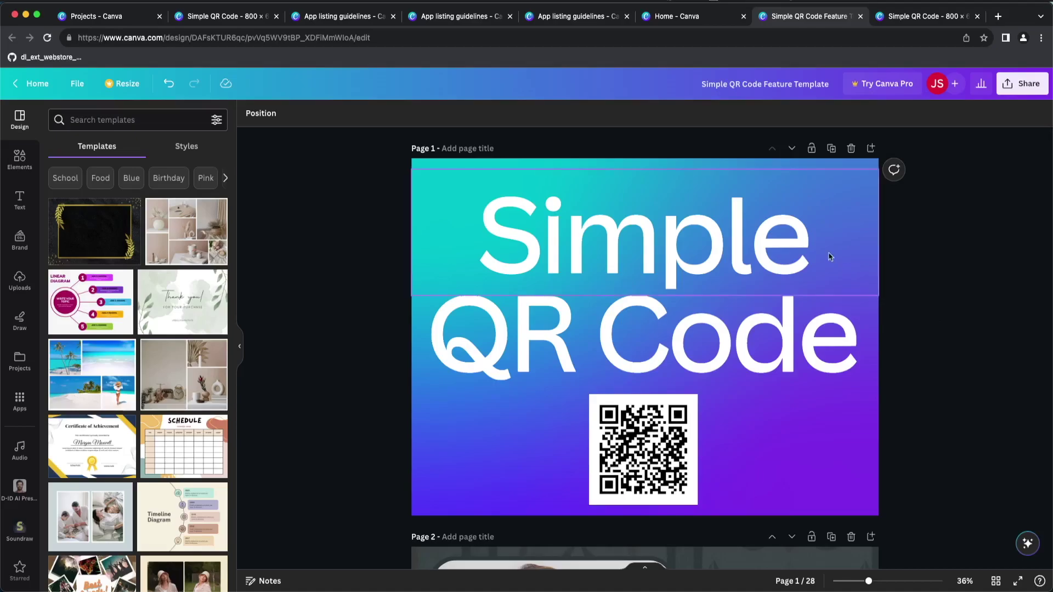
click(1022, 83)
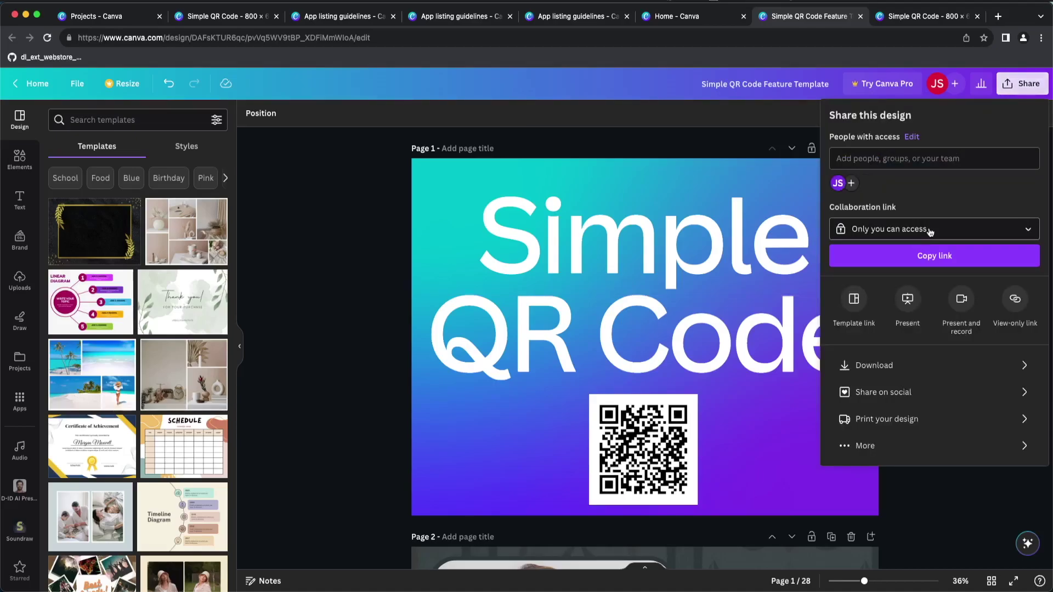
click(916, 367)
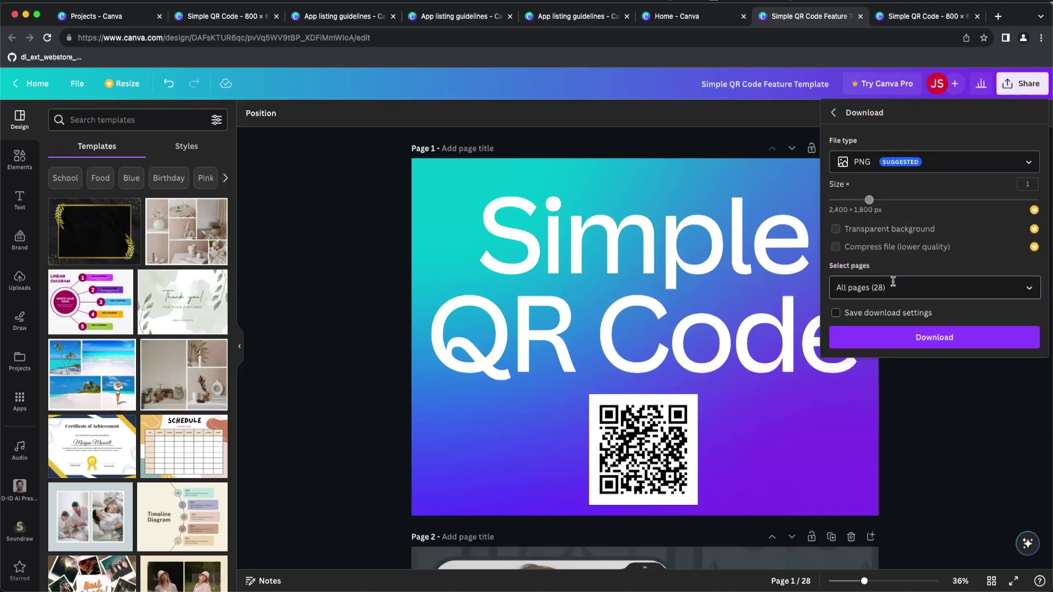
click(895, 287)
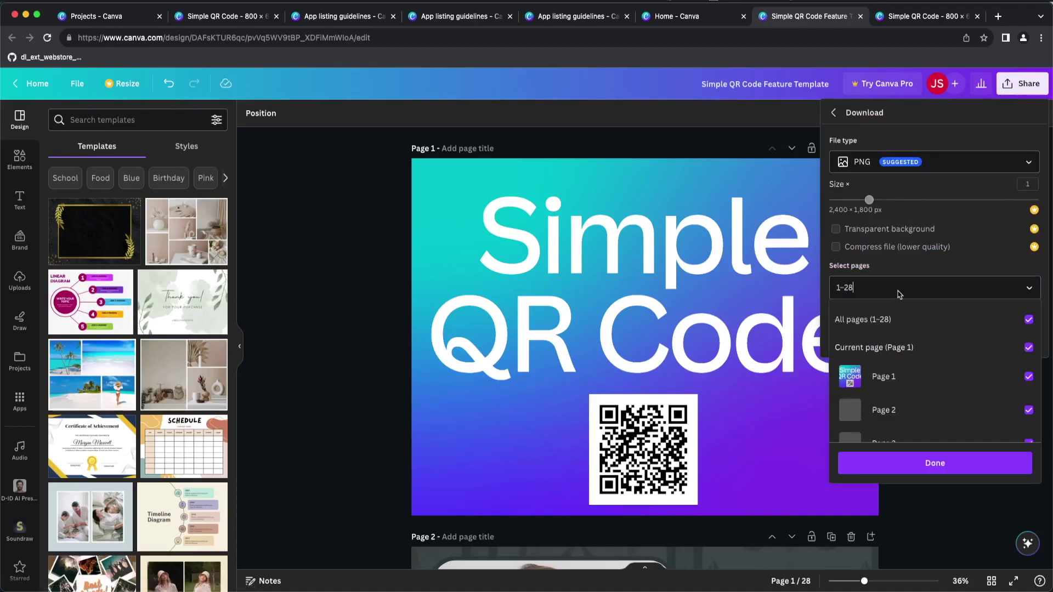
click(1028, 319)
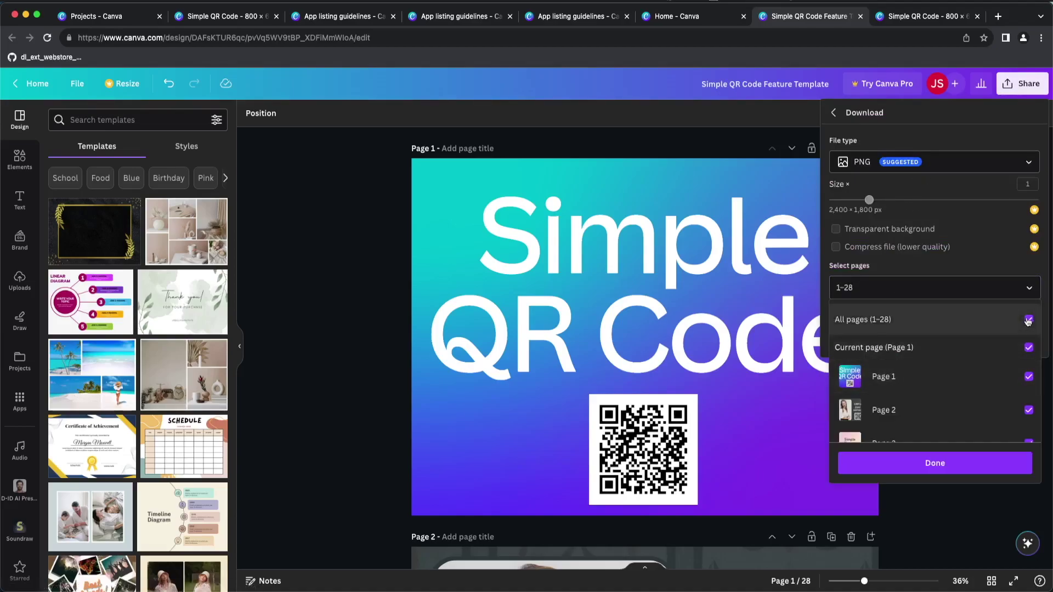
click(1029, 376)
click(1029, 410)
scroll(1030, 411, down, 1)
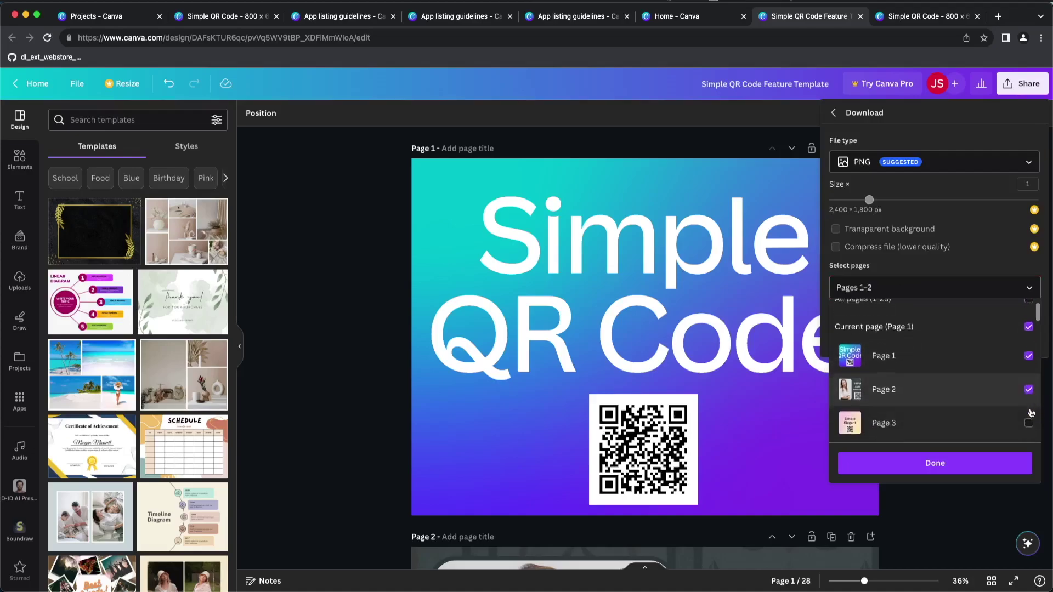
click(1029, 420)
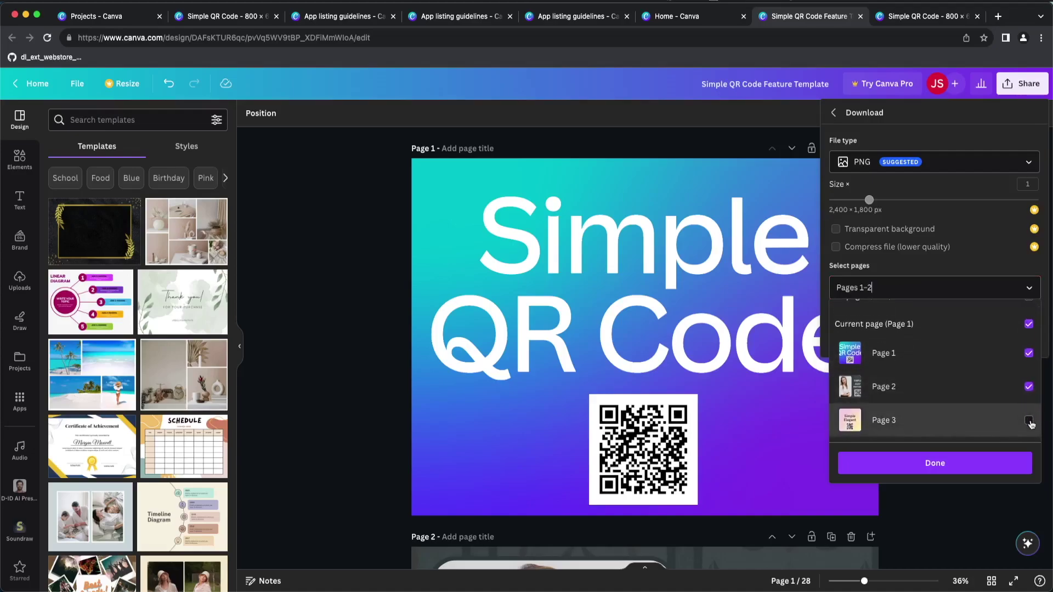
click(988, 465)
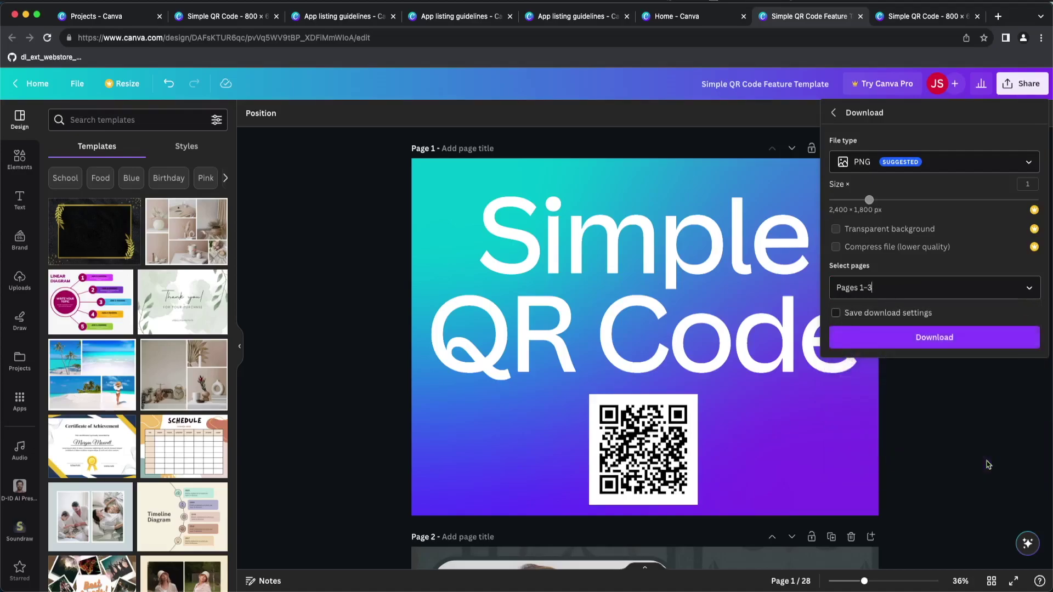
click(936, 336)
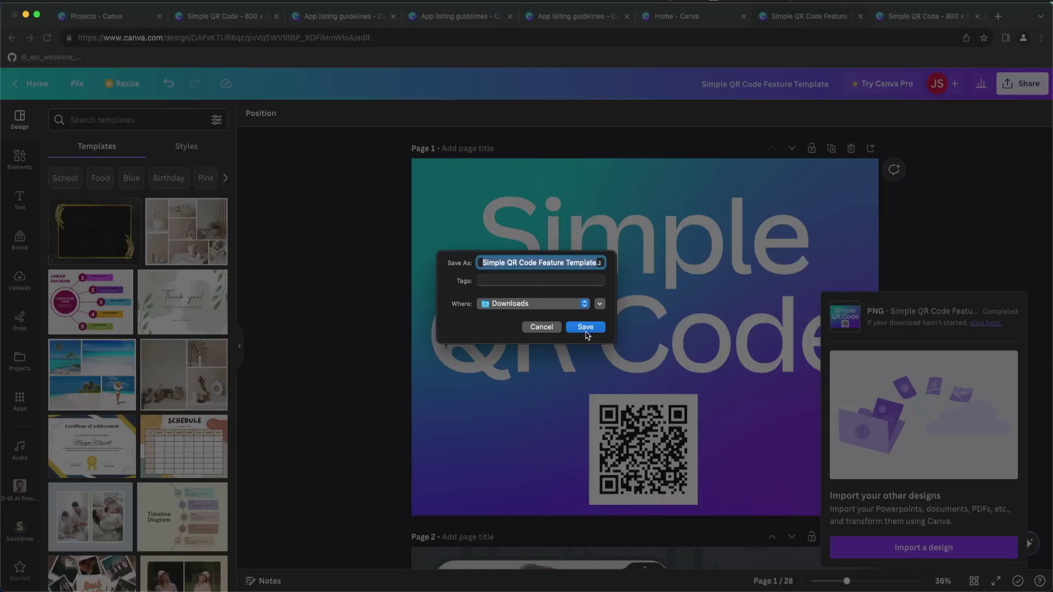
click(587, 332)
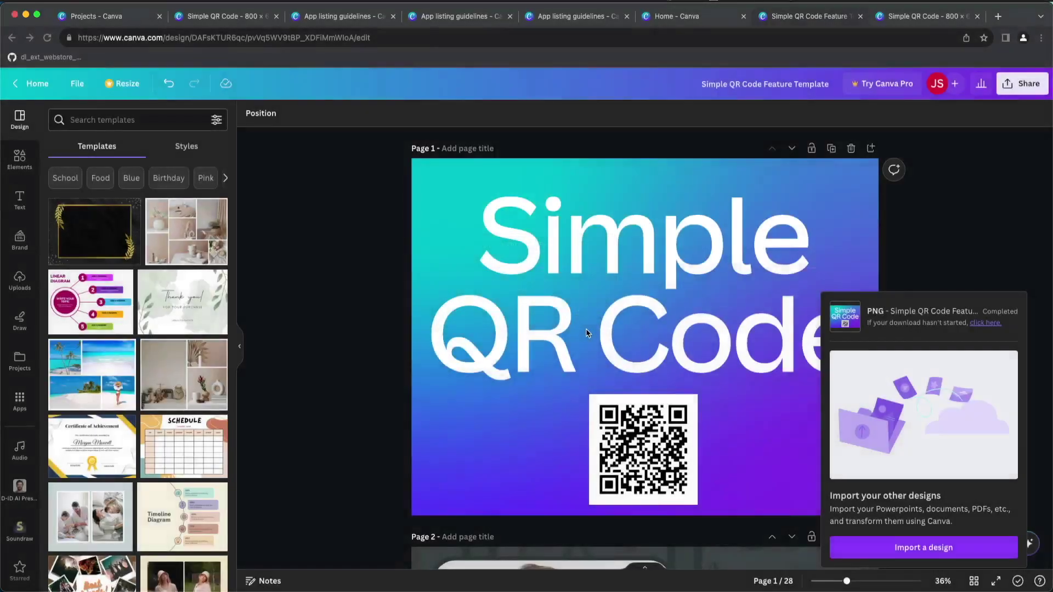
Step: Switch to the app's listing page in the other browser and upload 2.png from the extracted template folder as the app featured image
key(ctrl+alt+Left)
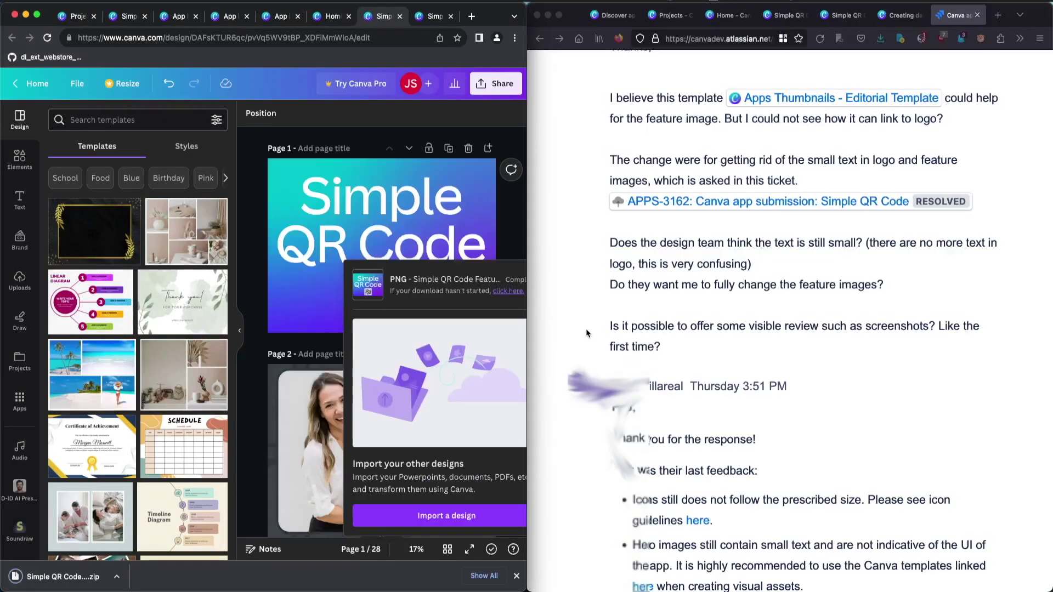
click(875, 312)
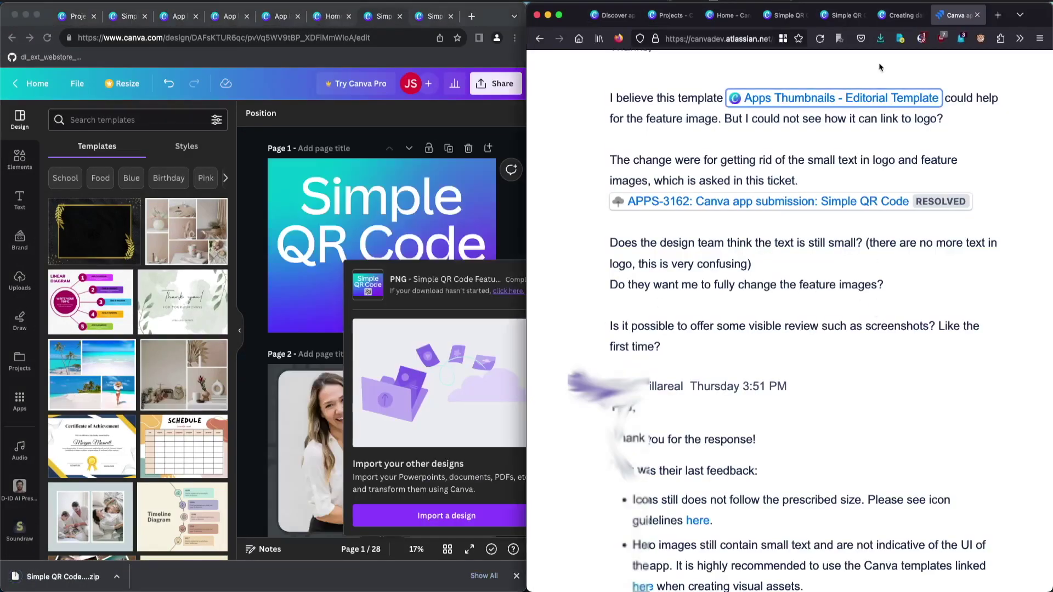
click(900, 15)
click(842, 15)
key(super+Tab)
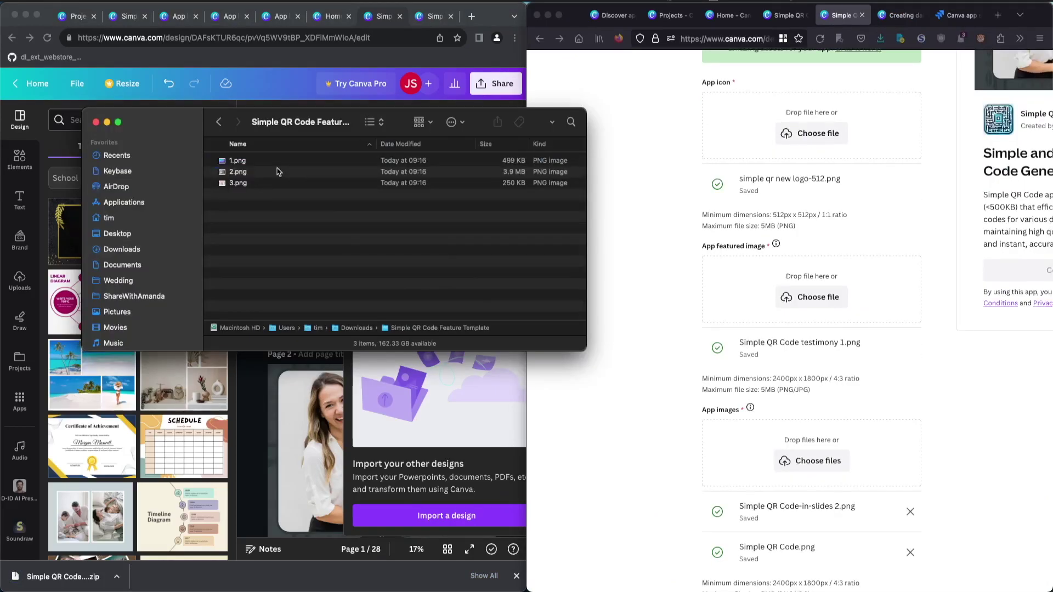
click(265, 175)
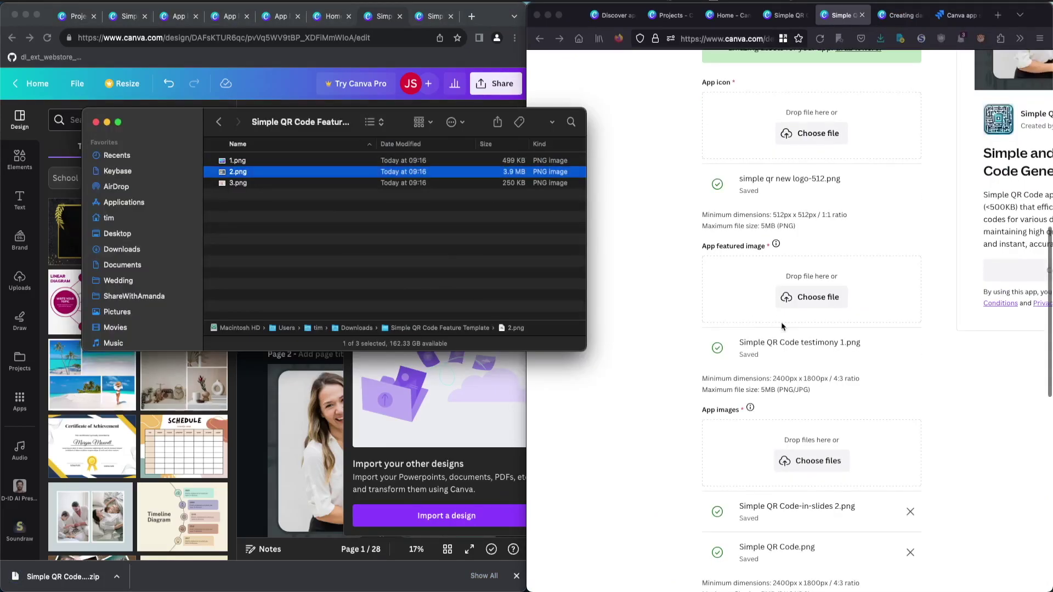
scroll(782, 326, down, 1)
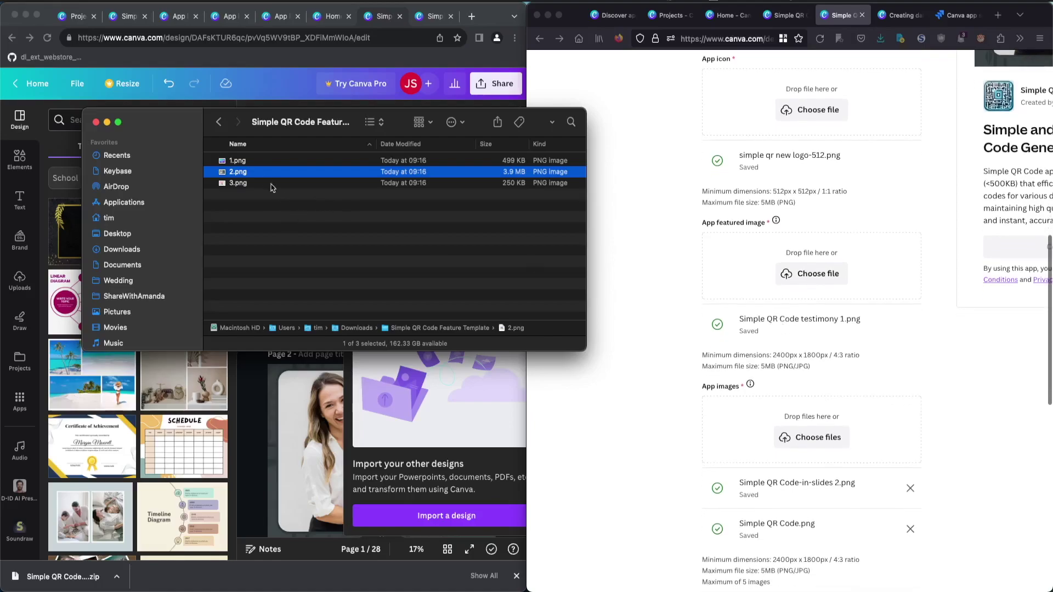
drag(260, 172, 829, 272)
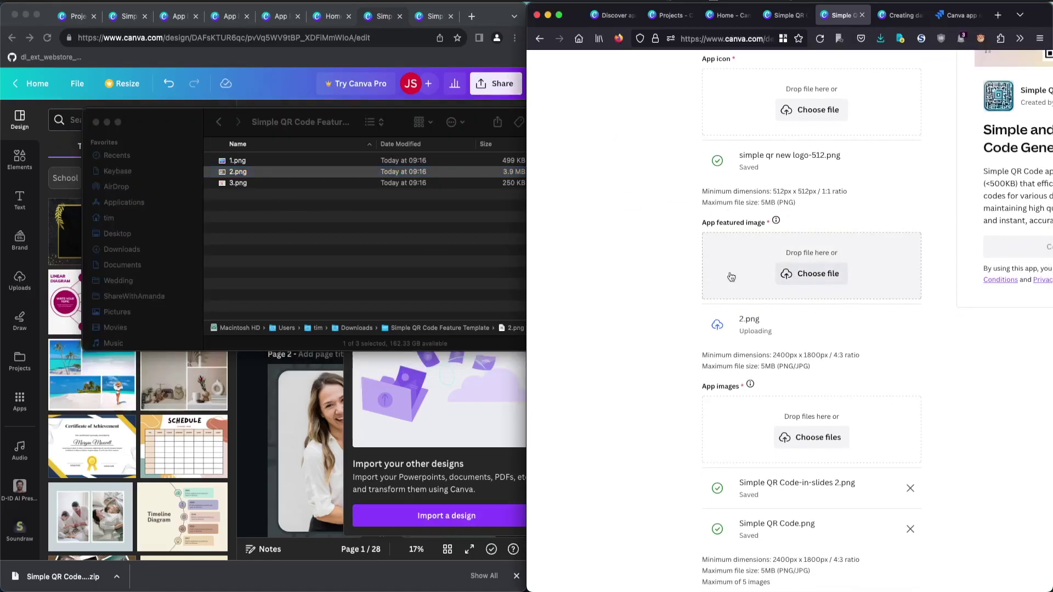
Step: Remove the existing app images Simple QR Code-in-slides 2.png and Simple QR Code.png from the listing
scroll(822, 318, down, 10)
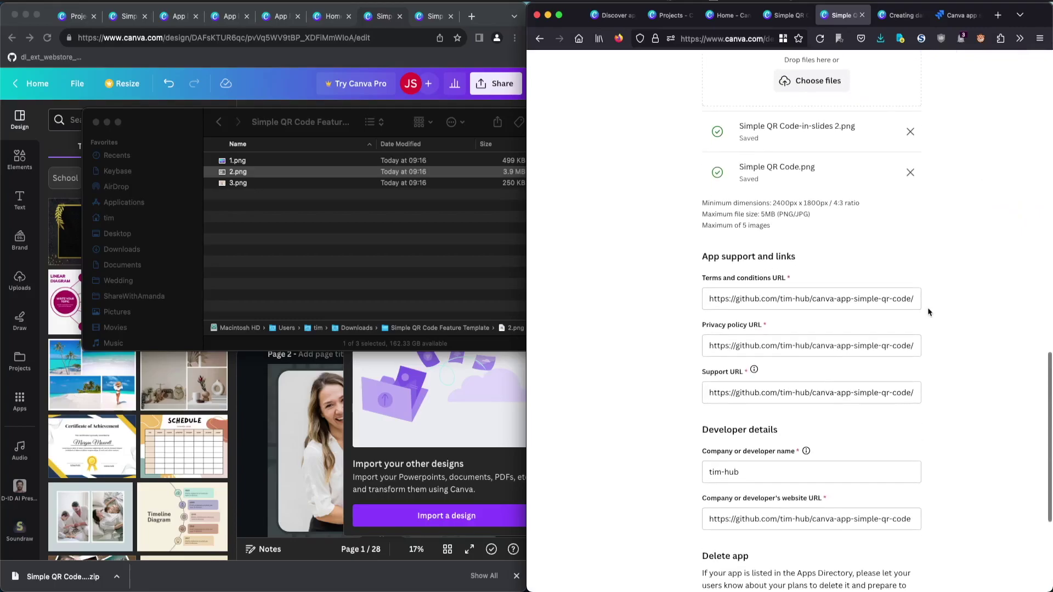
scroll(927, 311, up, 1)
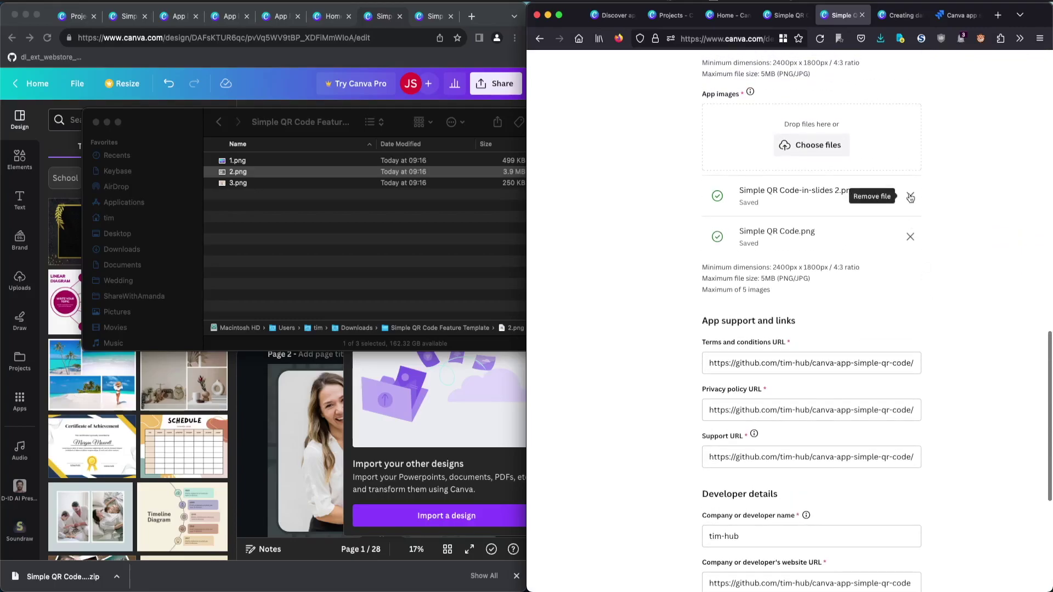
click(910, 196)
click(910, 197)
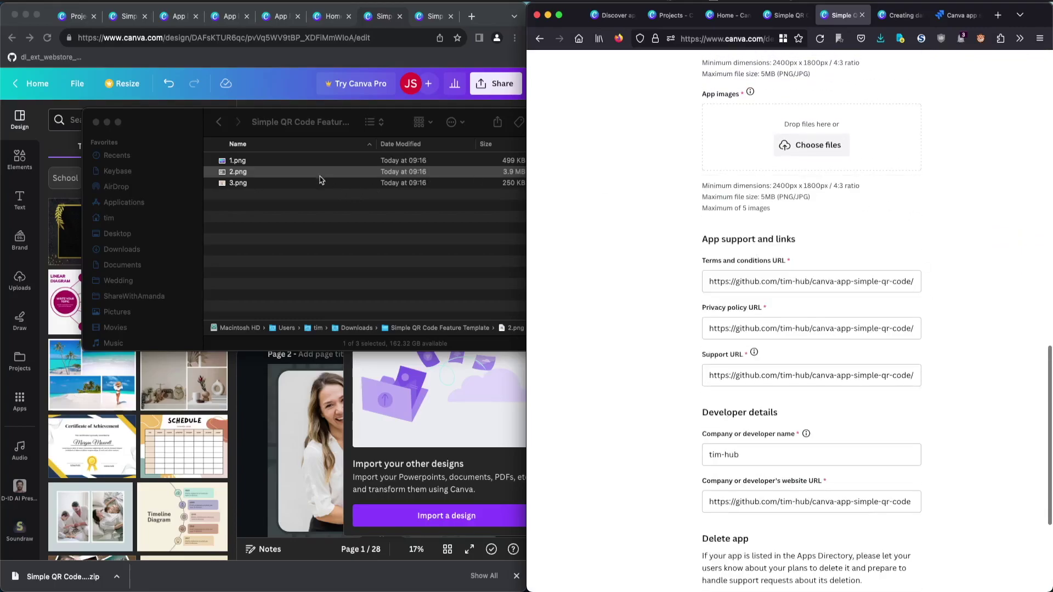
Step: Upload 1.png and 3.png from the extracted template folder as the listing's app images
click(303, 164)
drag(306, 168, 811, 140)
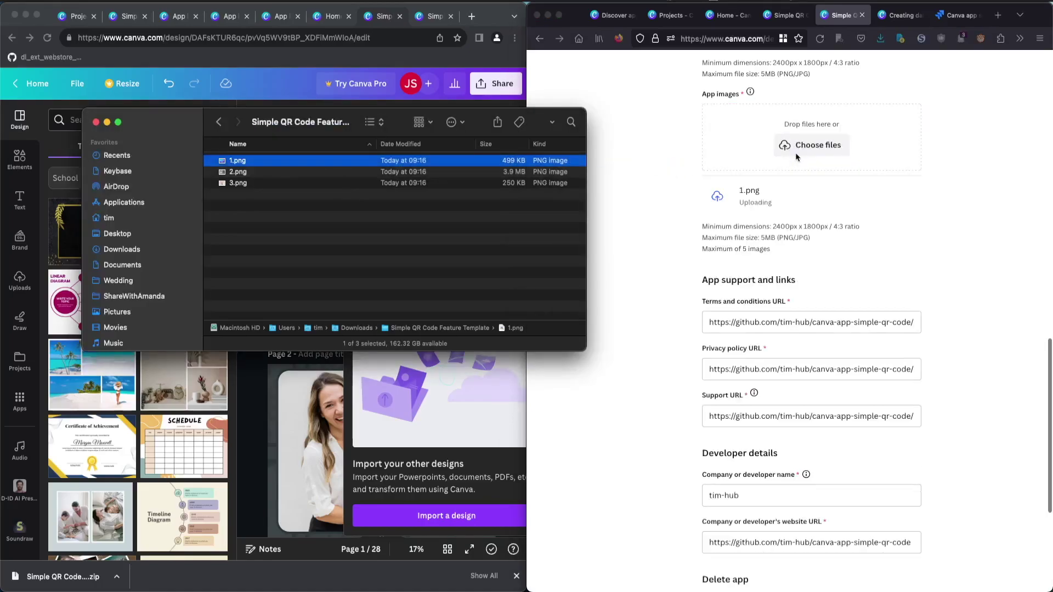
drag(231, 185, 799, 138)
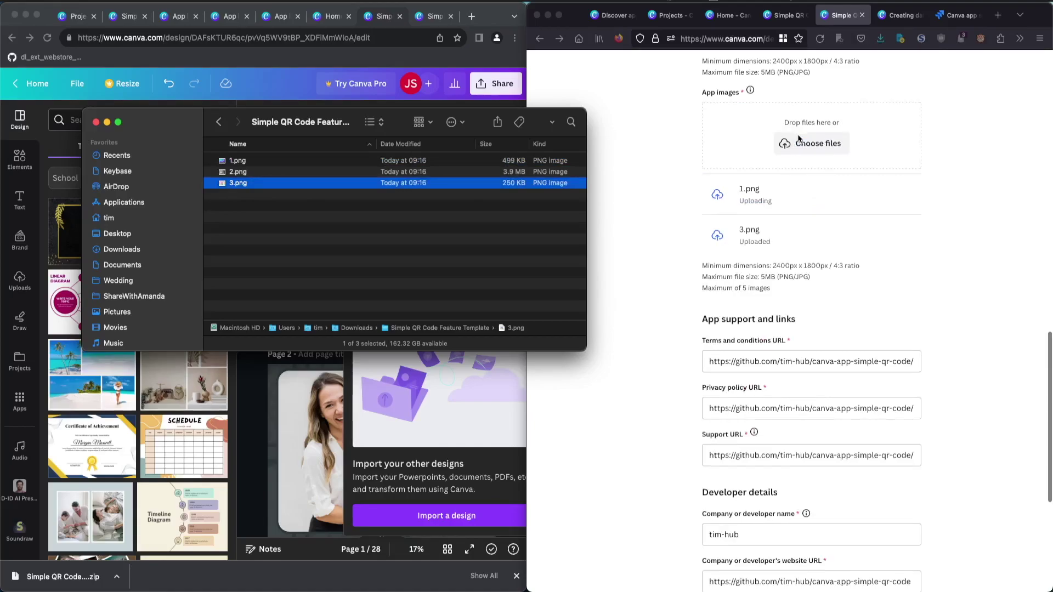
Step: Widen the listing's browser window, look through the hero images in the Canva editor preview, and review the remaining app details
scroll(799, 138, up, 5)
scroll(798, 138, up, 4)
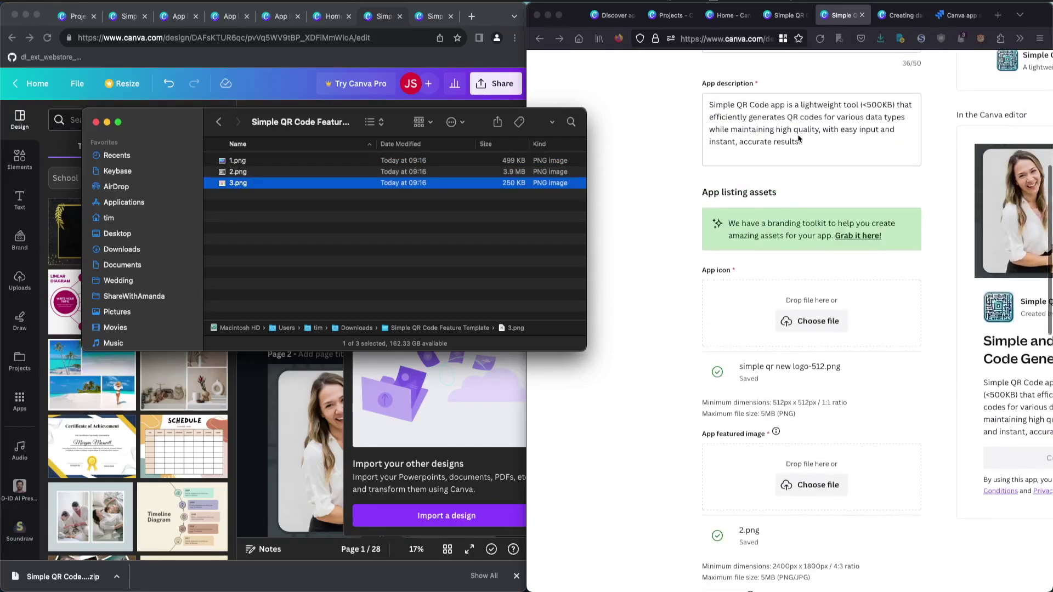
click(718, 78)
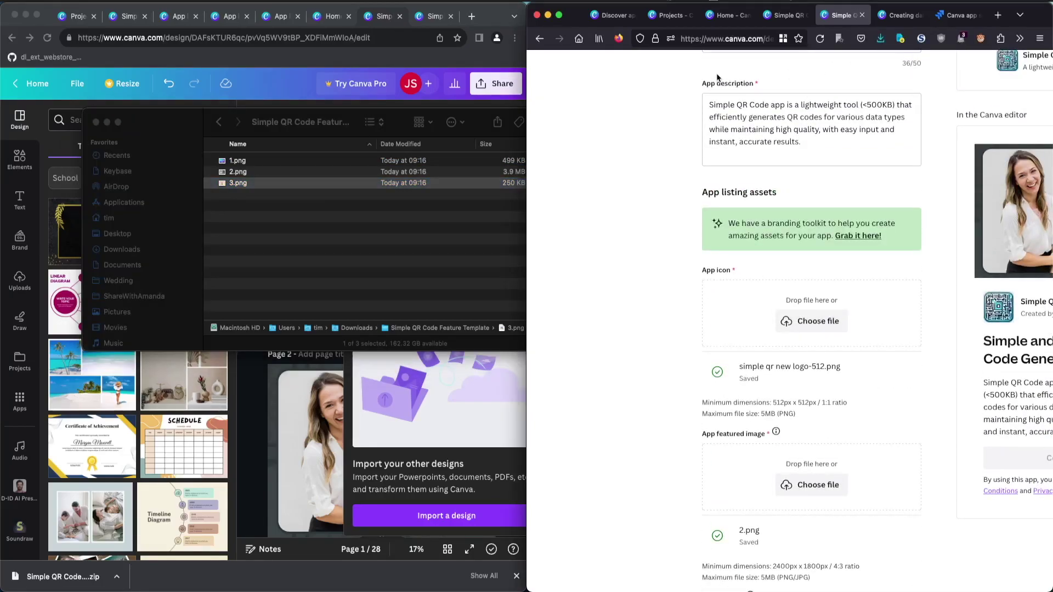
key(ctrl+alt+Return)
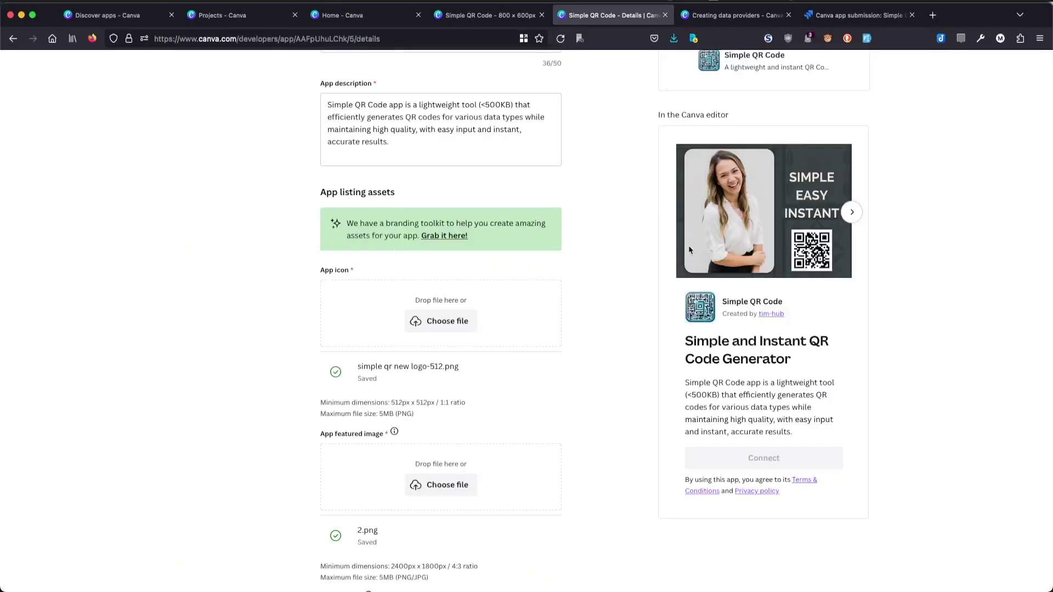
scroll(700, 274, up, 1)
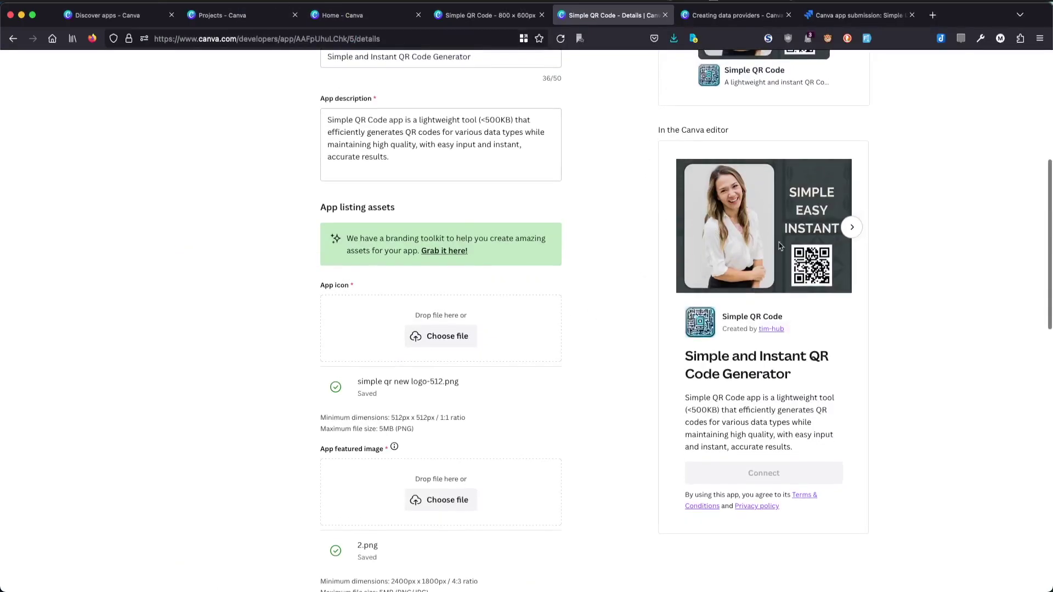
click(852, 227)
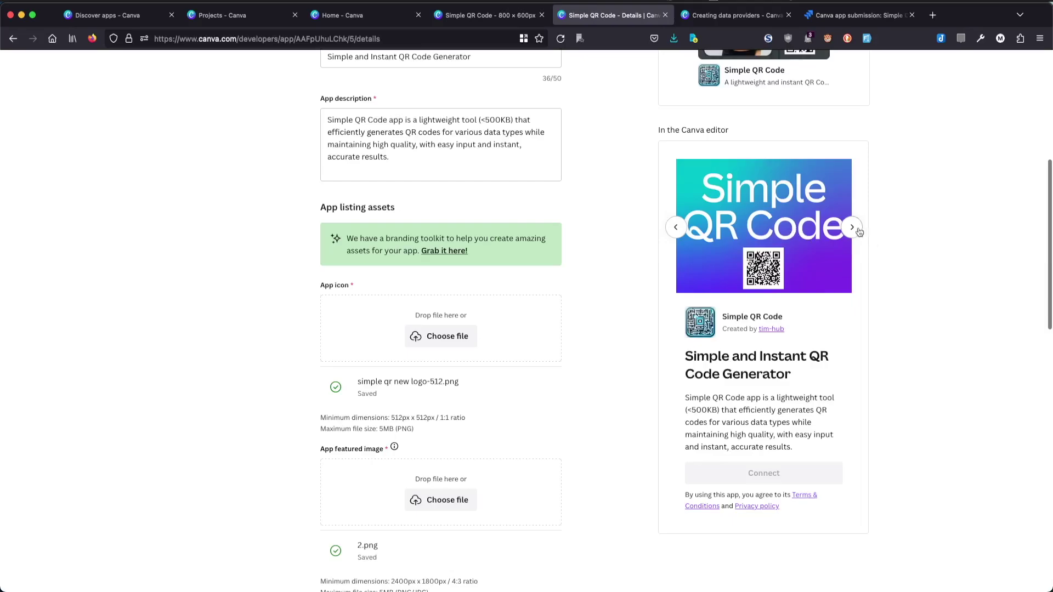
click(857, 231)
scroll(678, 382, down, 3)
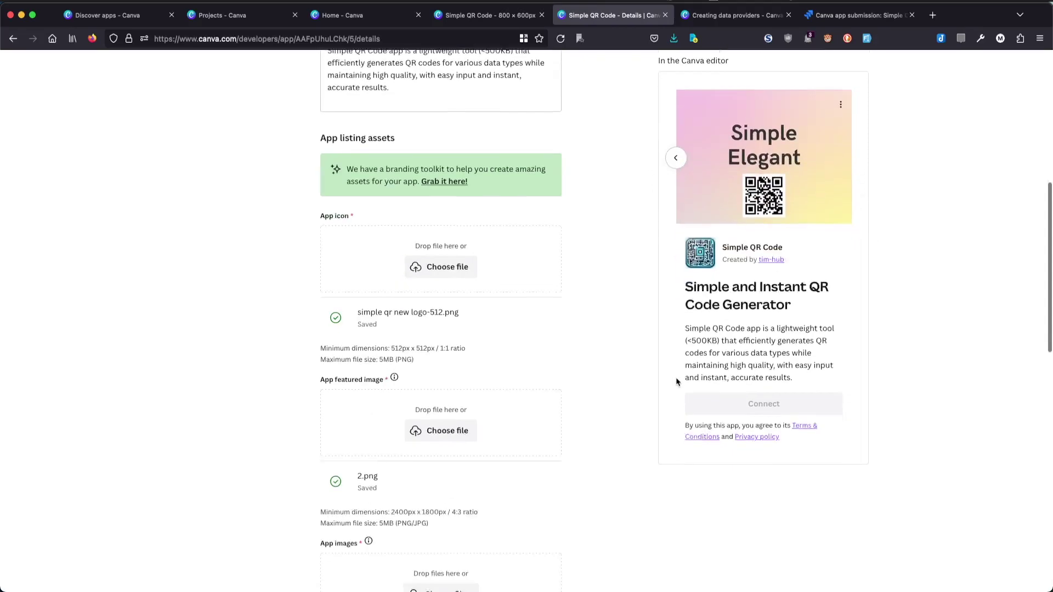
scroll(471, 362, down, 3)
scroll(472, 362, down, 6)
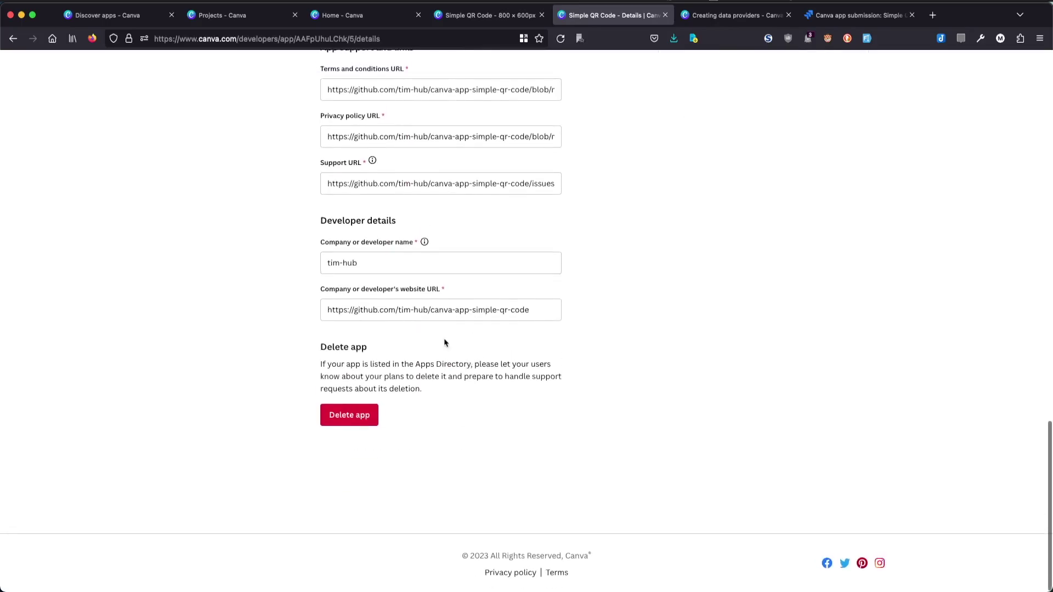
Step: Agree to the Canva Developer Terms and submit the Simple QR Code app for review
scroll(445, 343, up, 15)
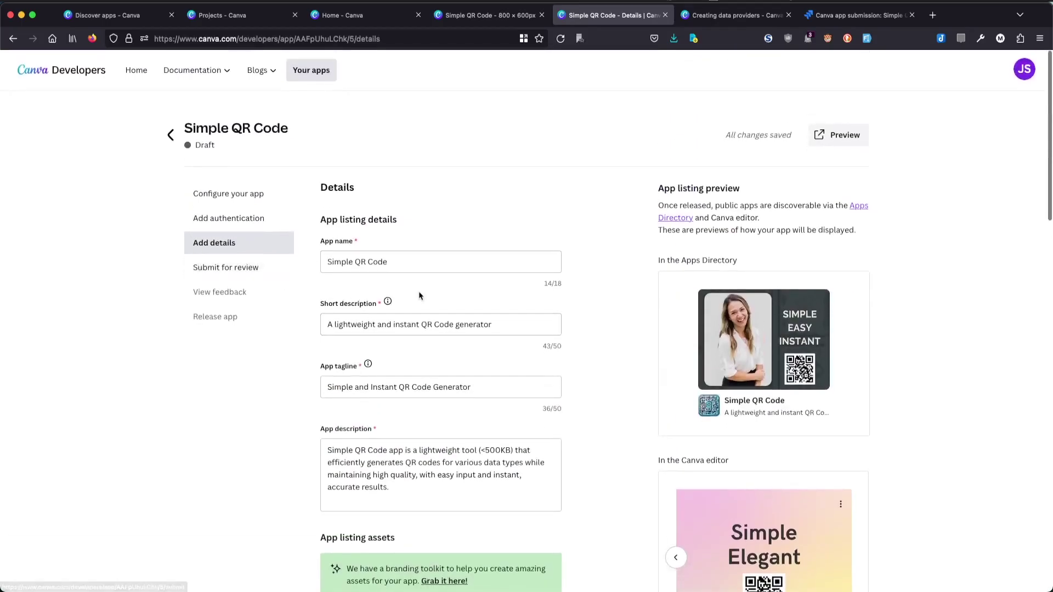
click(230, 268)
scroll(365, 404, down, 2)
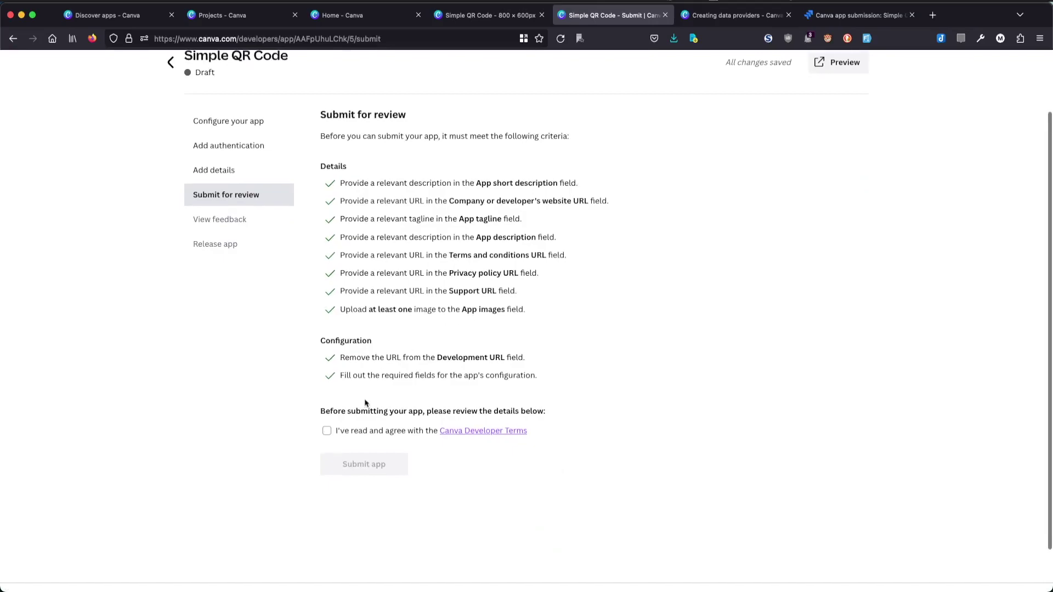
click(328, 432)
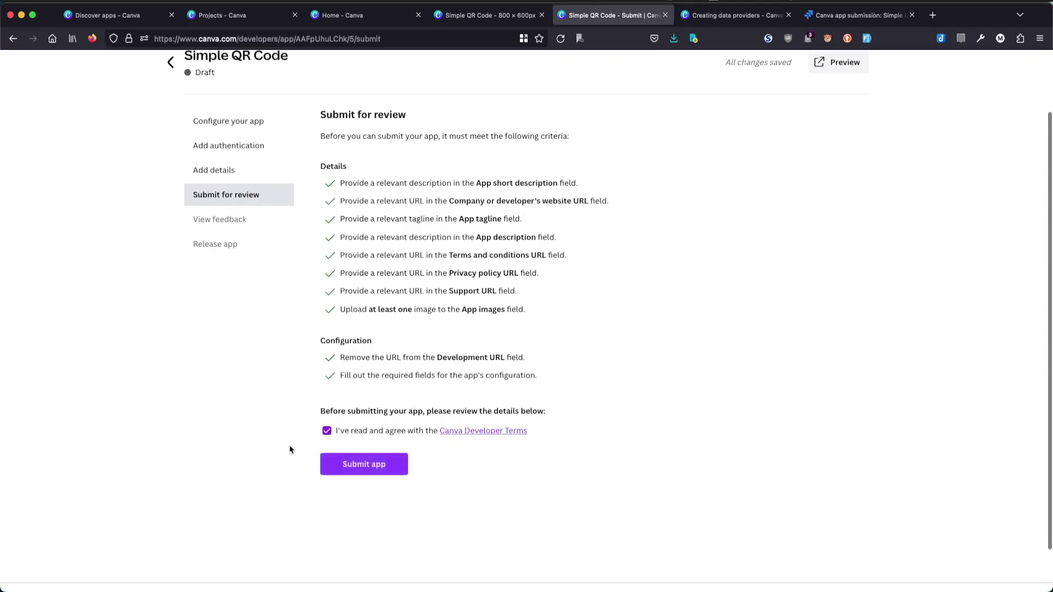
click(364, 466)
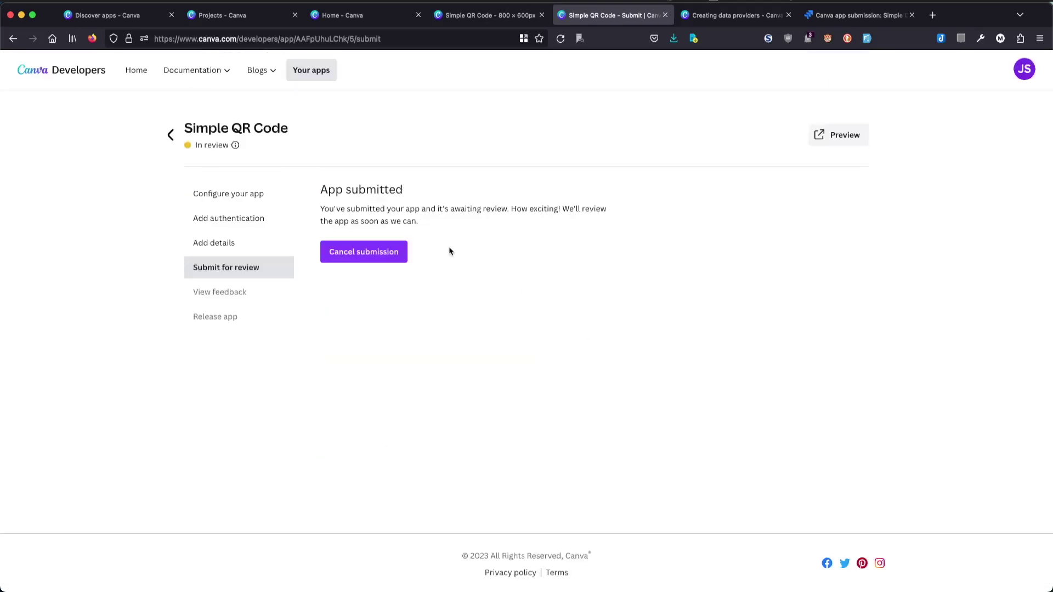